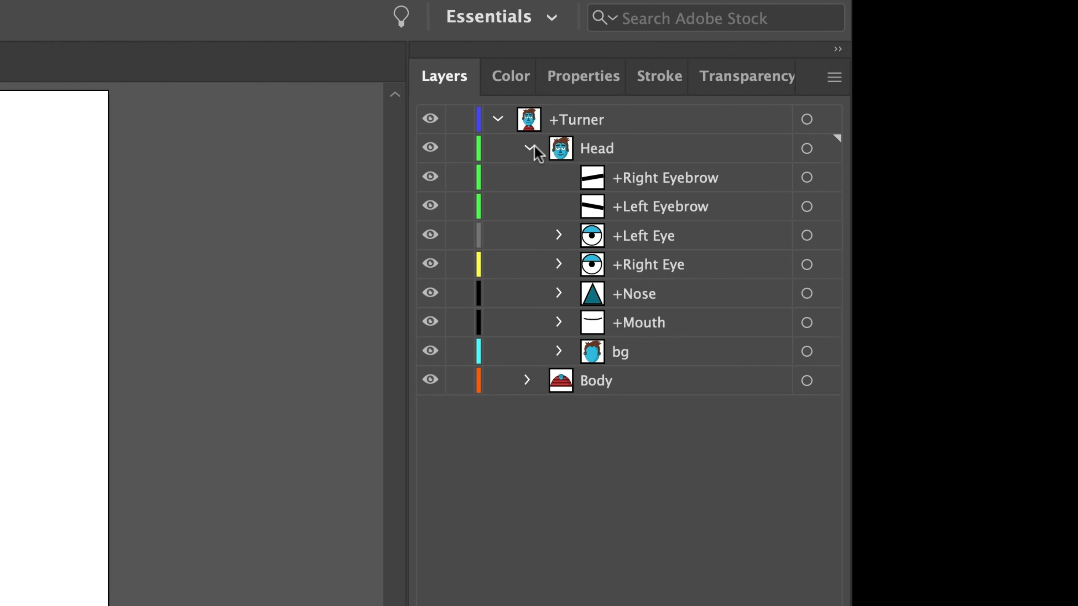
# Examine the sublayers contained in the Head and Body layers of +Turner
pyautogui.click(530, 147)
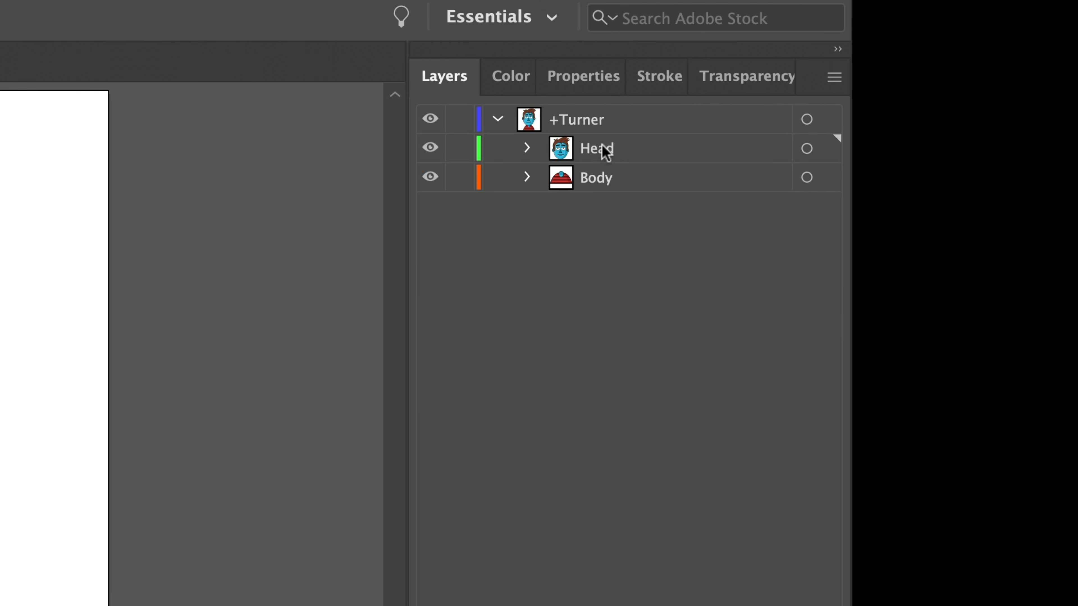
pyautogui.click(527, 148)
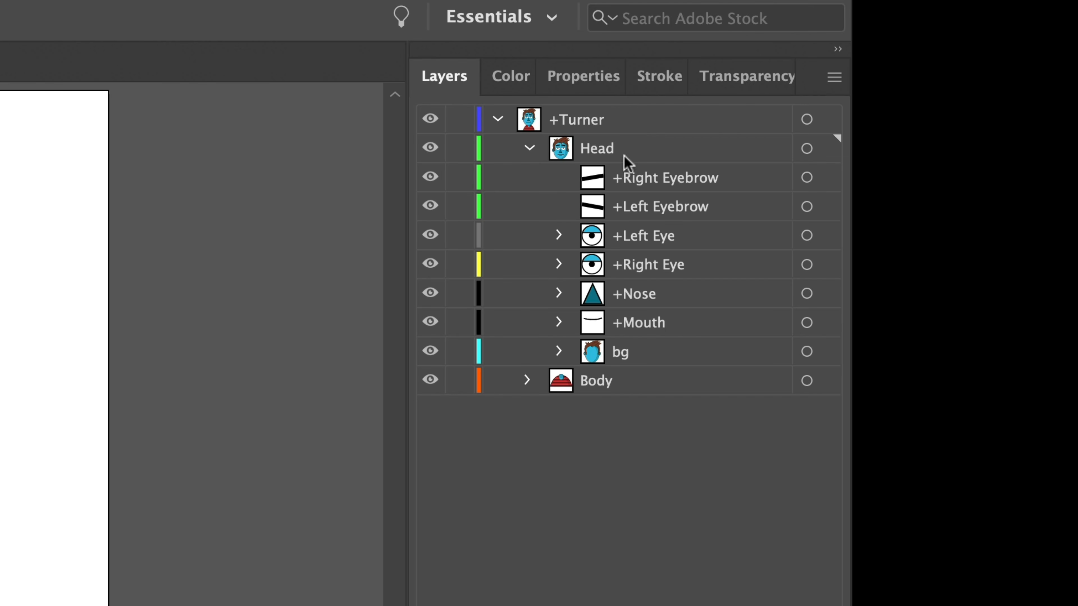
pyautogui.click(526, 380)
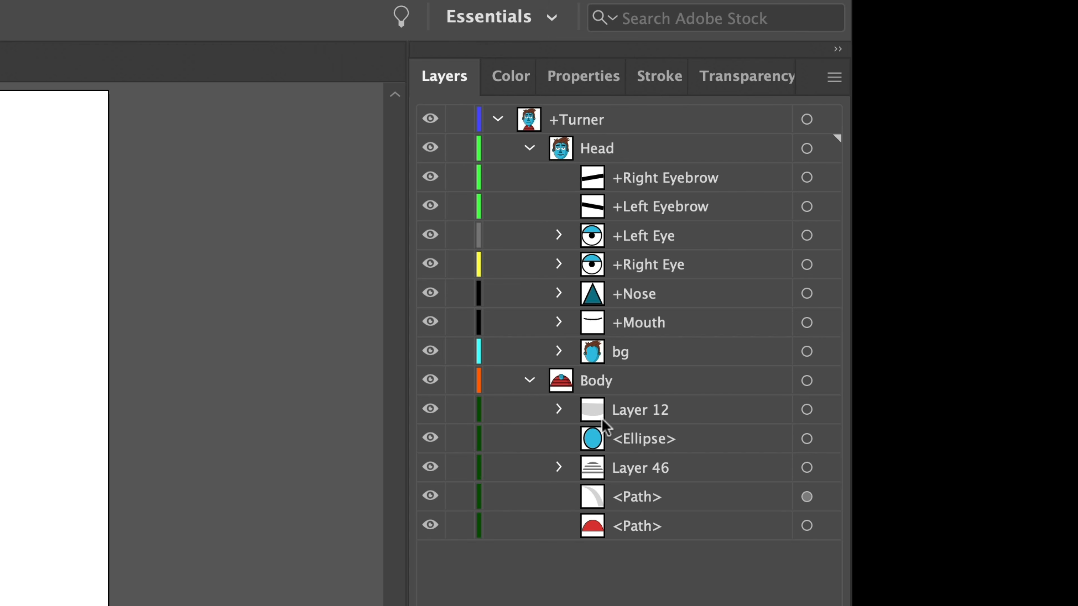
pyautogui.click(527, 380)
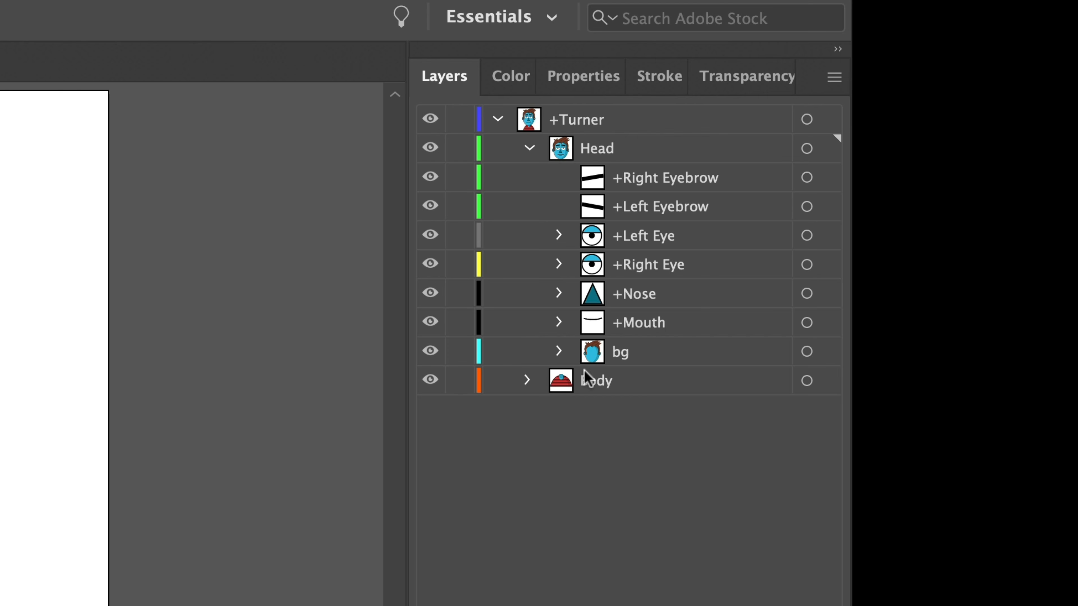
pyautogui.click(645, 175)
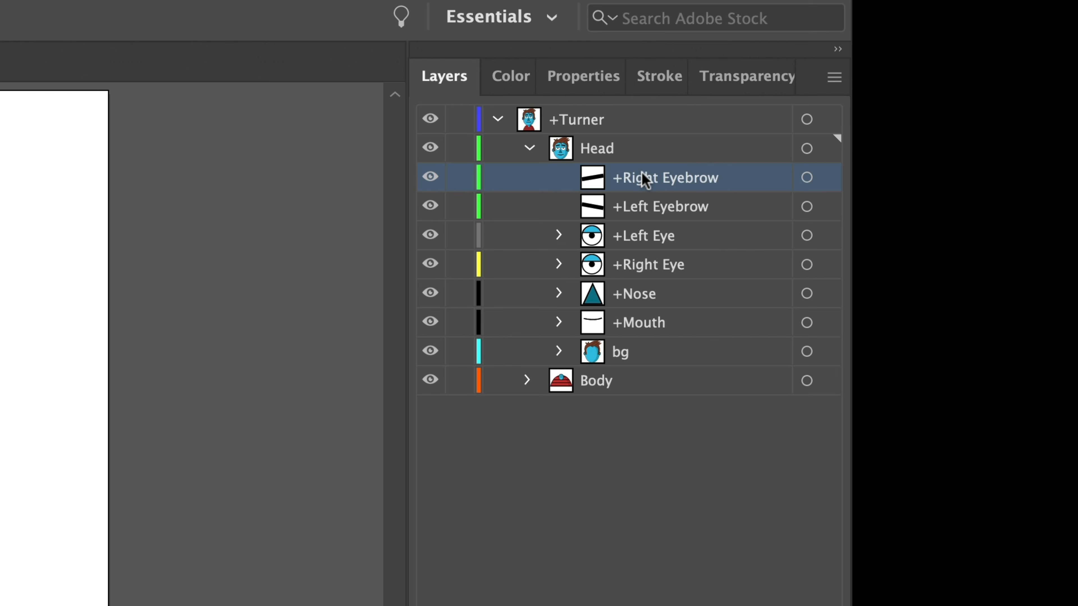
# Create a new layer named +Frontal and place it inside the Head layer above +Right Eyebrow
pyautogui.click(609, 147)
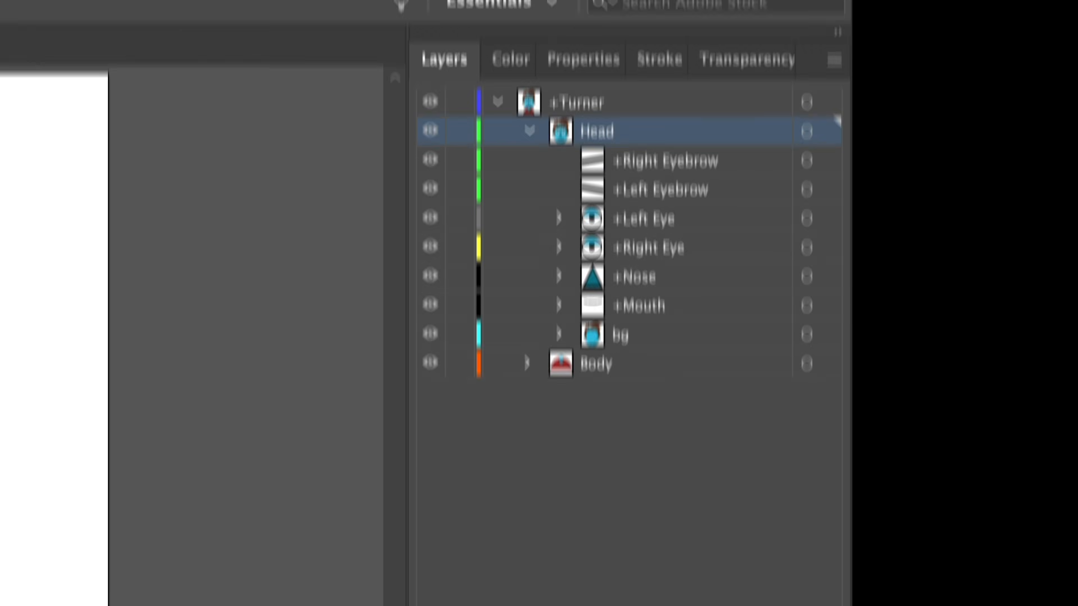
pyautogui.click(770, 466)
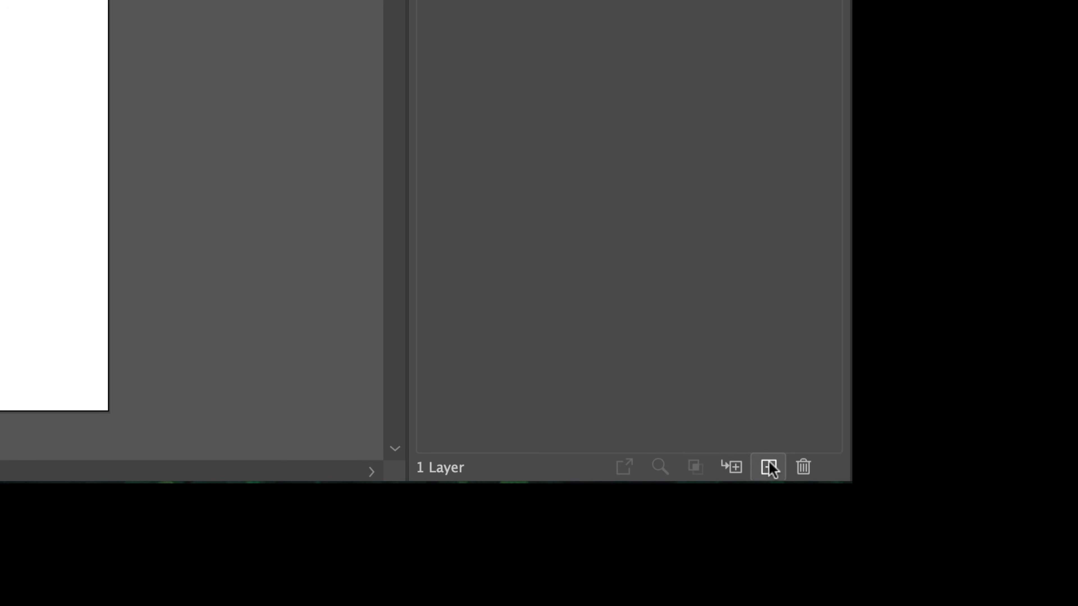
pyautogui.doubleClick(620, 148)
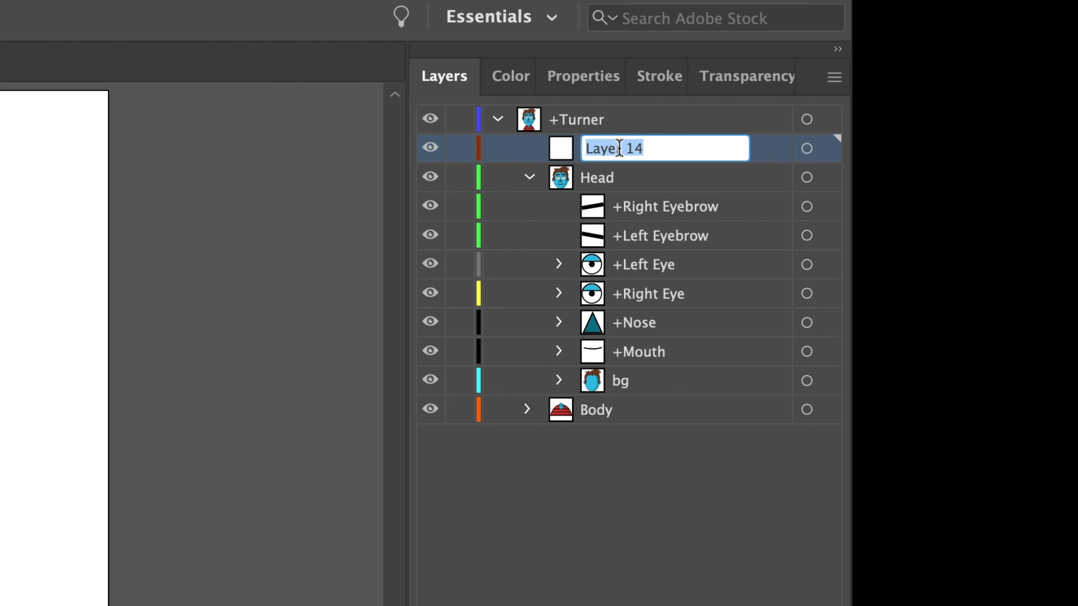
pyautogui.write('+Frontal')
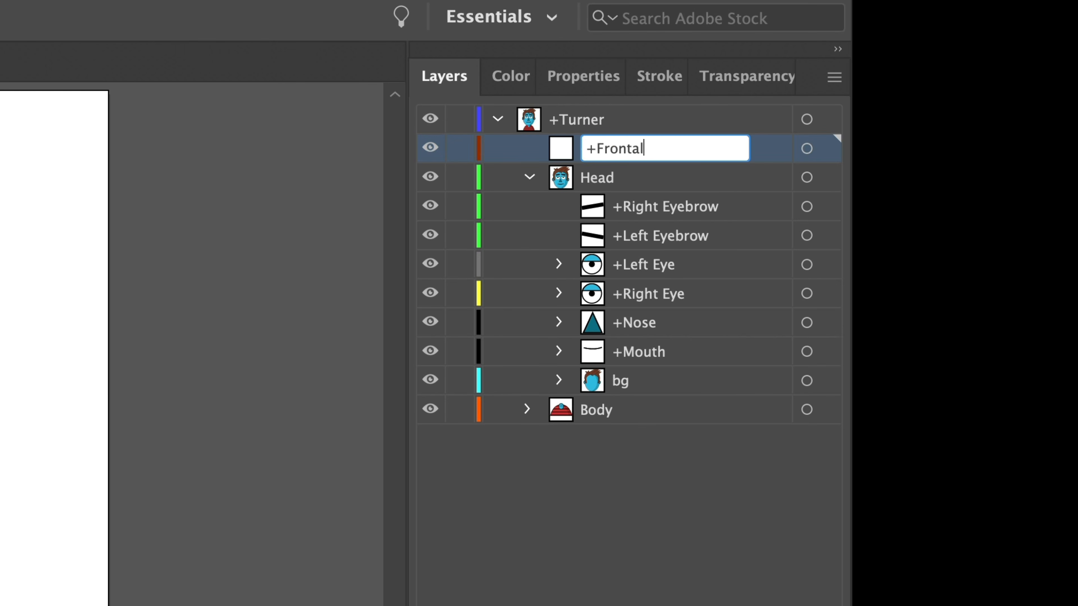
pyautogui.press('Return')
pyautogui.moveTo(619, 148); pyautogui.dragTo(624, 191)
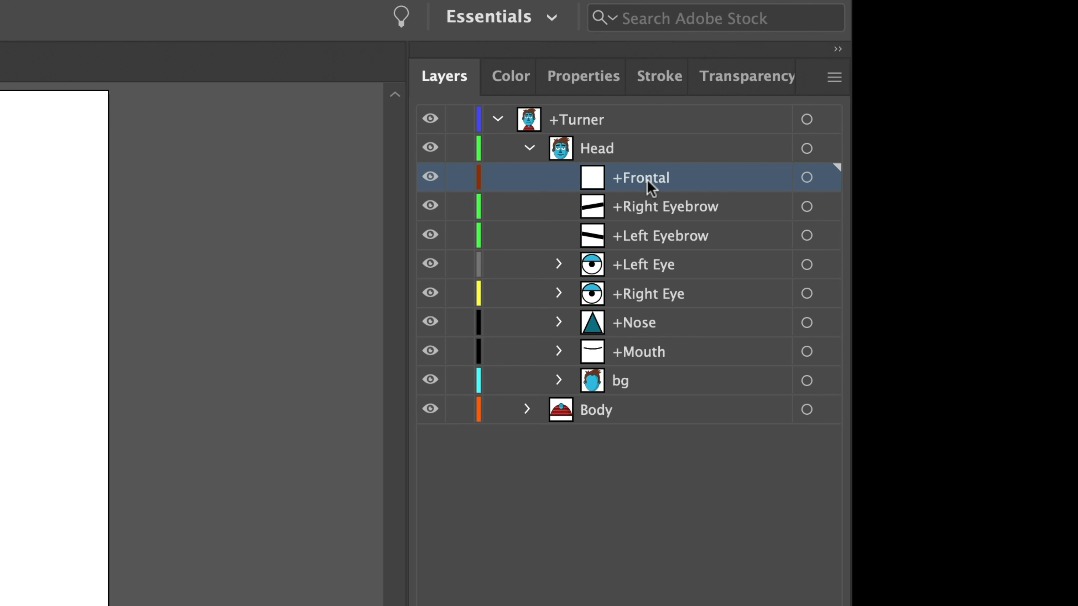
# Move the head sublayers from +Right Eyebrow through bg into +Frontal and check the group by toggling its visibility
pyautogui.click(655, 205)
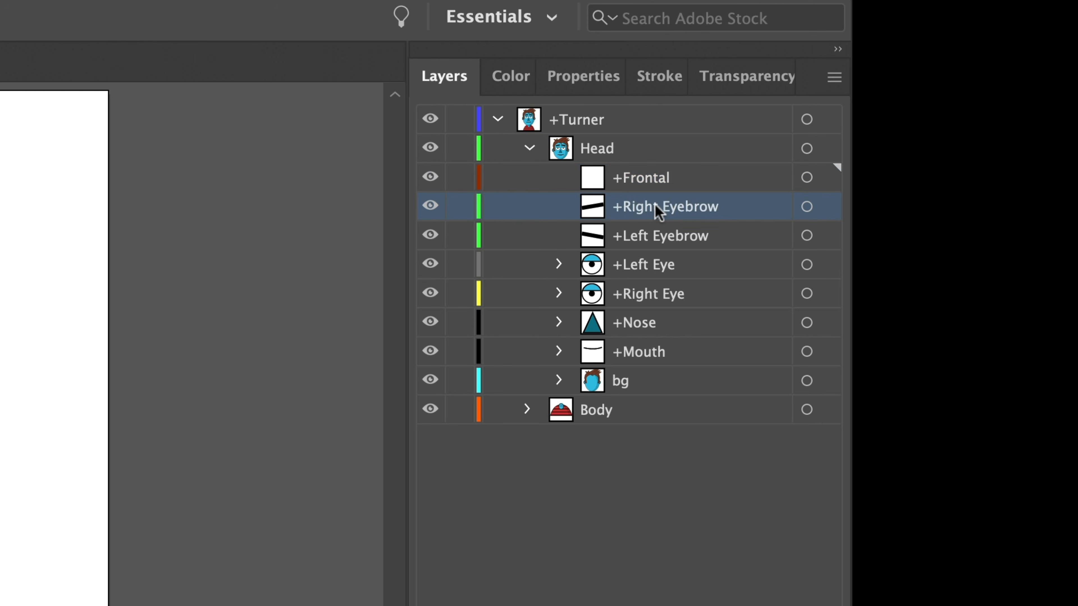
pyautogui.keyDown('shift'); pyautogui.click(651, 385); pyautogui.keyUp('shift')
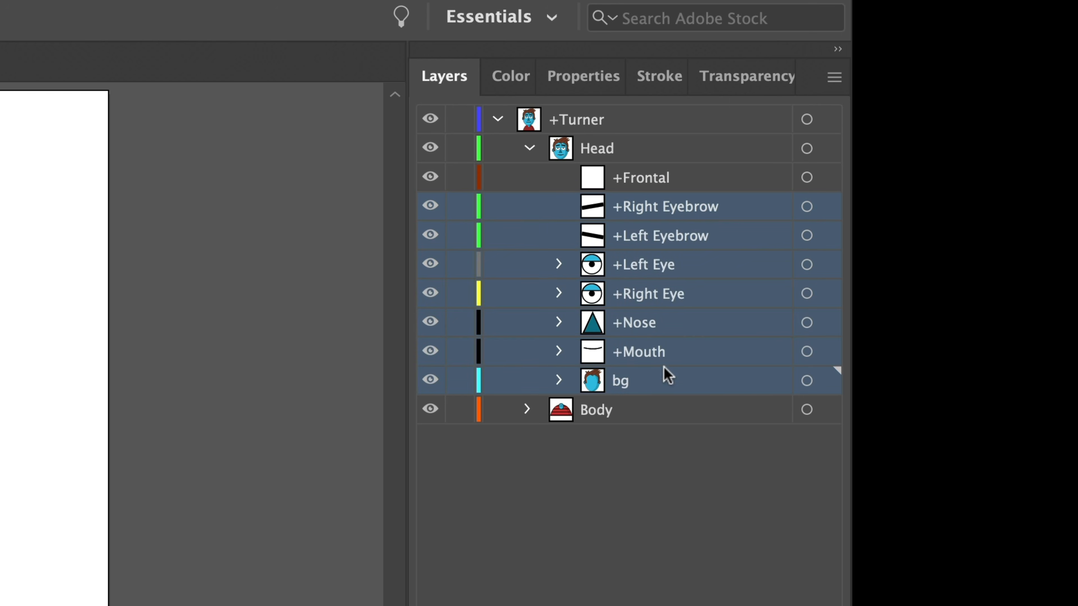
pyautogui.moveTo(680, 204); pyautogui.dragTo(672, 177)
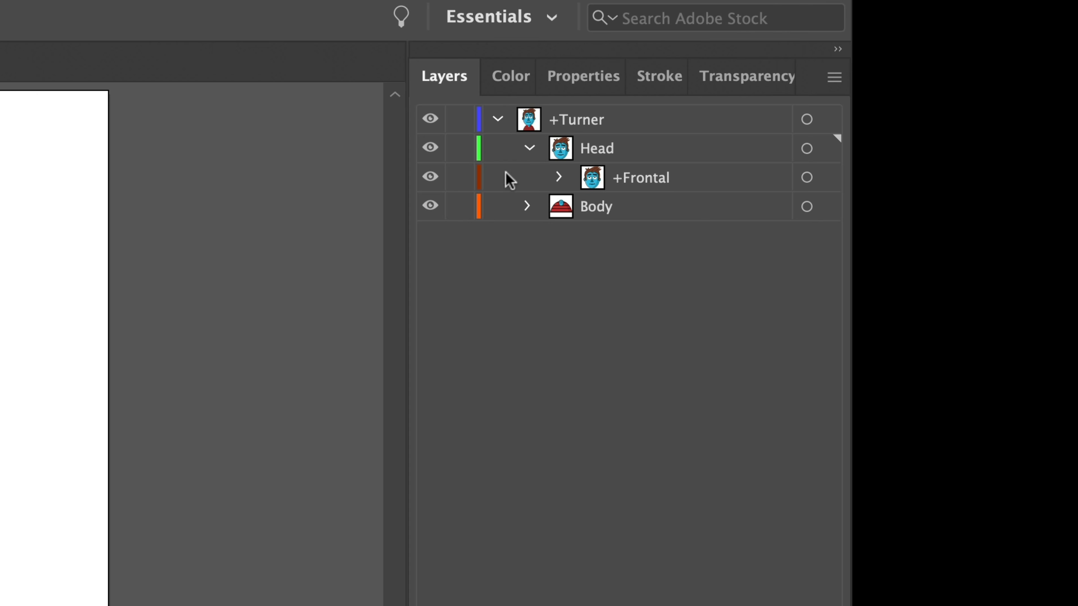
pyautogui.click(432, 177)
pyautogui.click(433, 177)
pyautogui.click(666, 178)
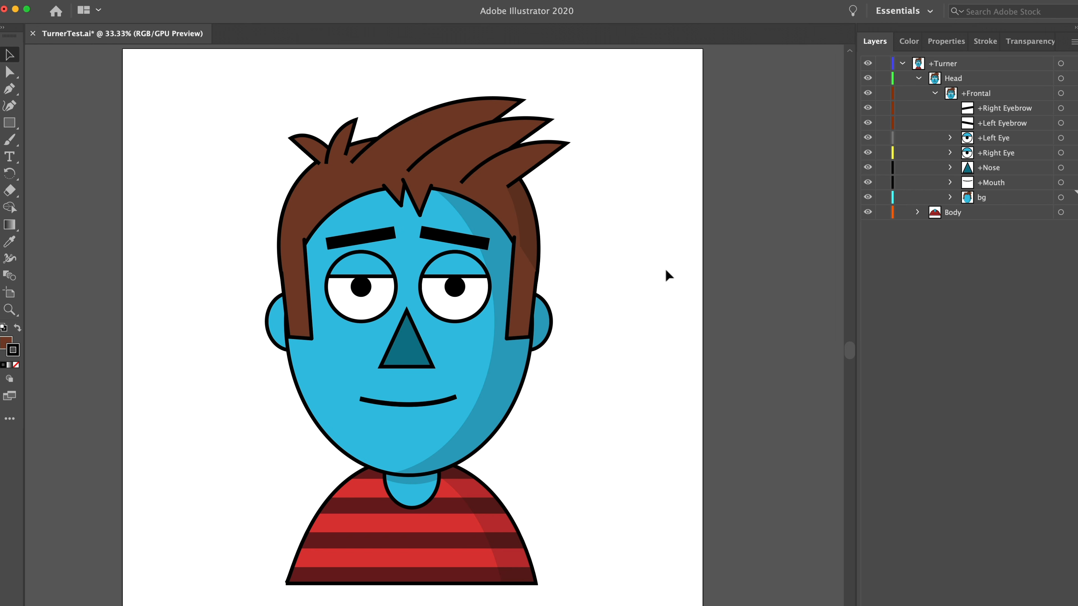
# Try moving the nose and individual hair pieces separately on the artboard, undoing each move
pyautogui.moveTo(405, 347); pyautogui.dragTo(463, 358)
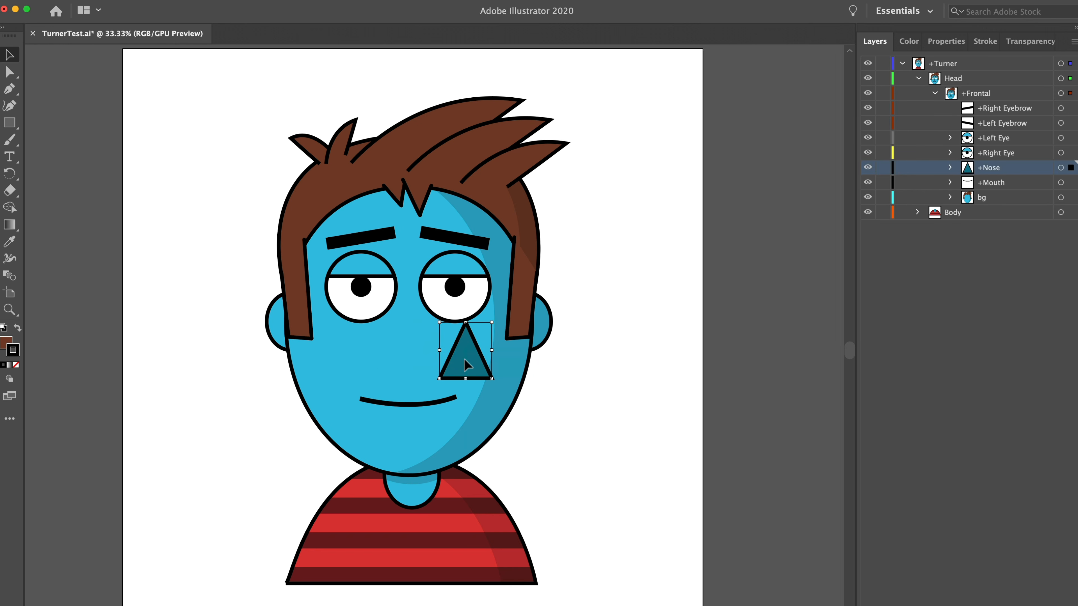
pyautogui.hotkey('ctrl', 'z')
pyautogui.click(532, 293)
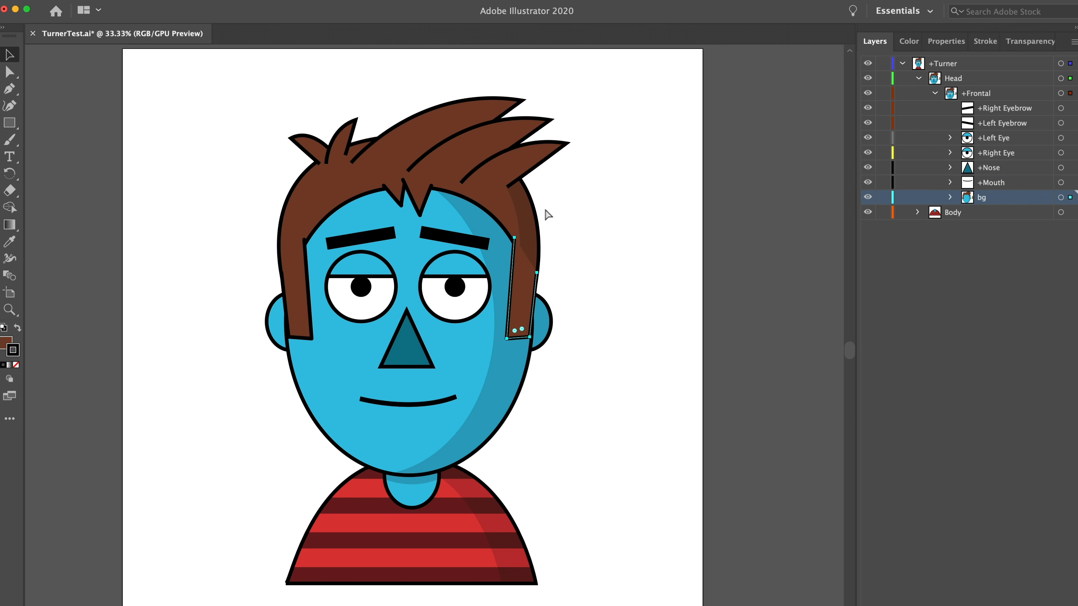
pyautogui.moveTo(528, 159); pyautogui.dragTo(657, 159)
pyautogui.hotkey('ctrl', 'z')
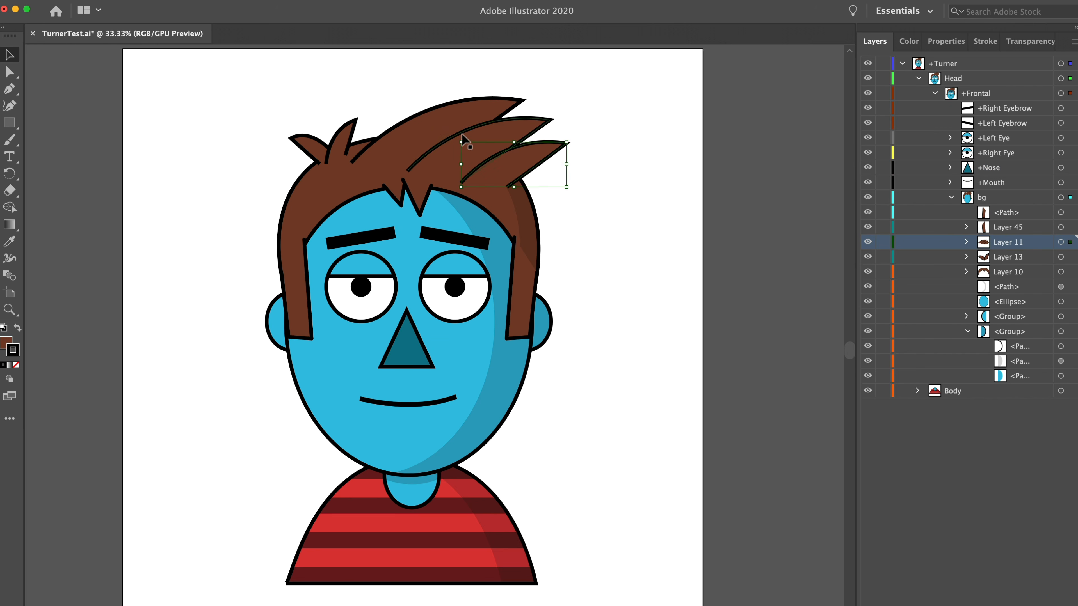
pyautogui.moveTo(419, 129); pyautogui.dragTo(454, 102)
pyautogui.hotkey('ctrl', 'z')
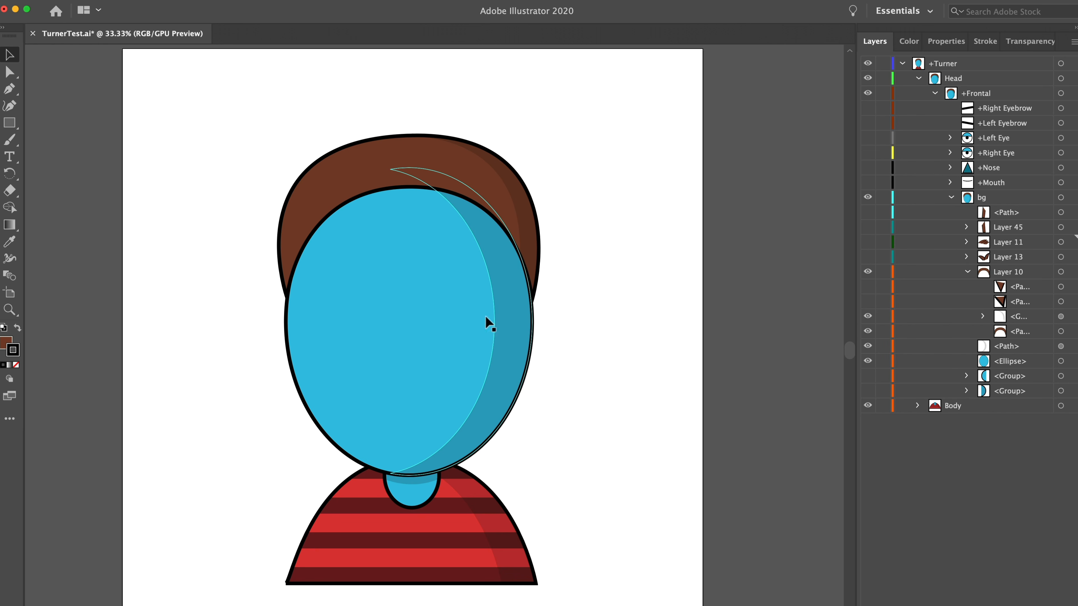
# Show the hidden ear groups, hair pieces and facial feature layers inside +Frontal
pyautogui.click(868, 391)
pyautogui.click(867, 376)
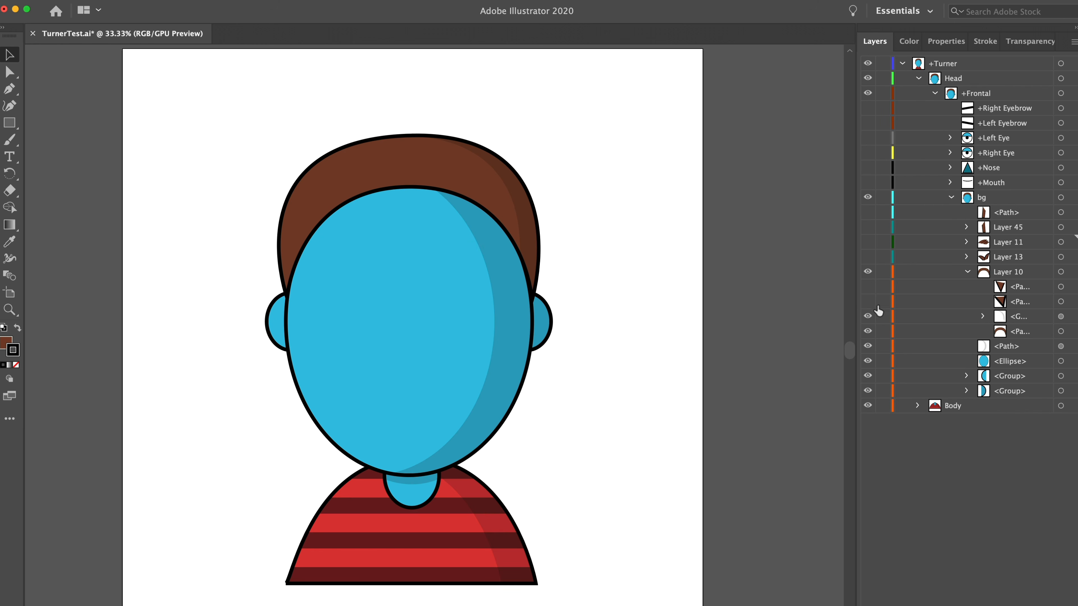
pyautogui.click(868, 301)
pyautogui.click(868, 286)
pyautogui.click(868, 257)
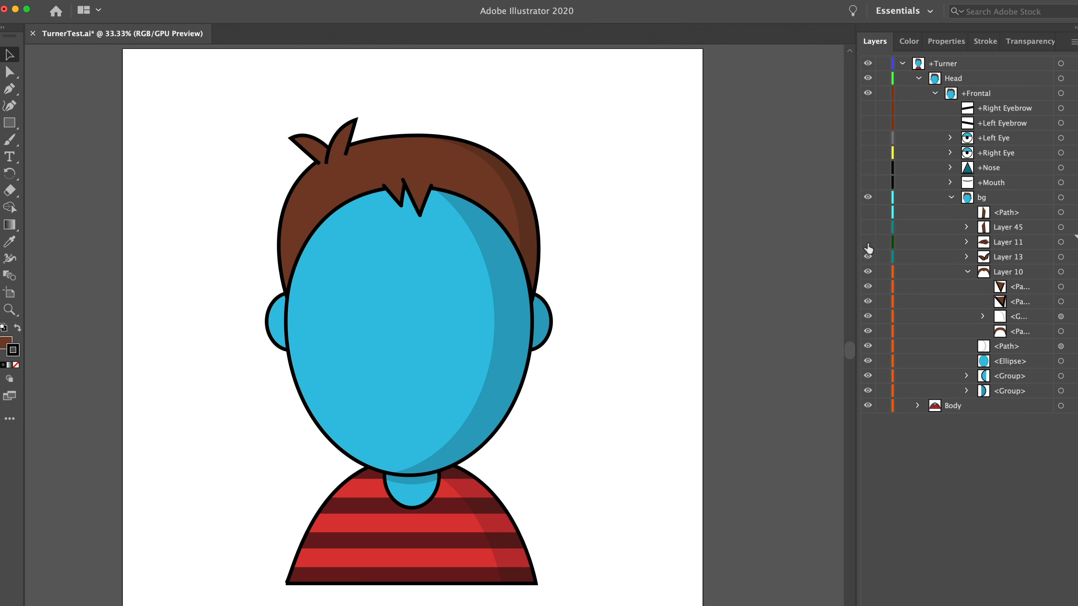
pyautogui.click(868, 242)
pyautogui.click(868, 227)
pyautogui.click(867, 212)
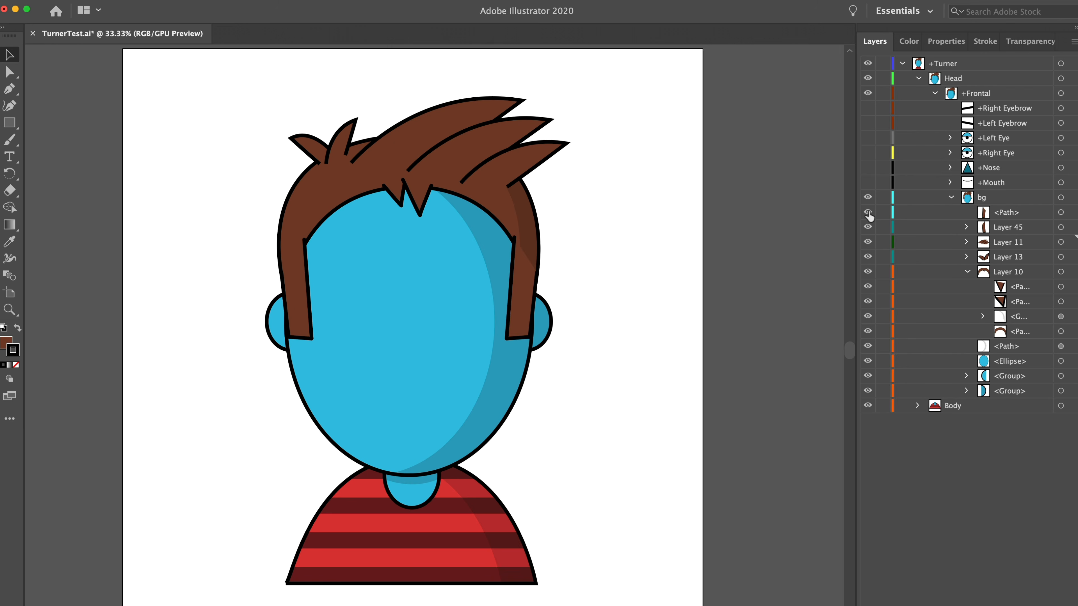
pyautogui.moveTo(870, 186); pyautogui.dragTo(867, 106)
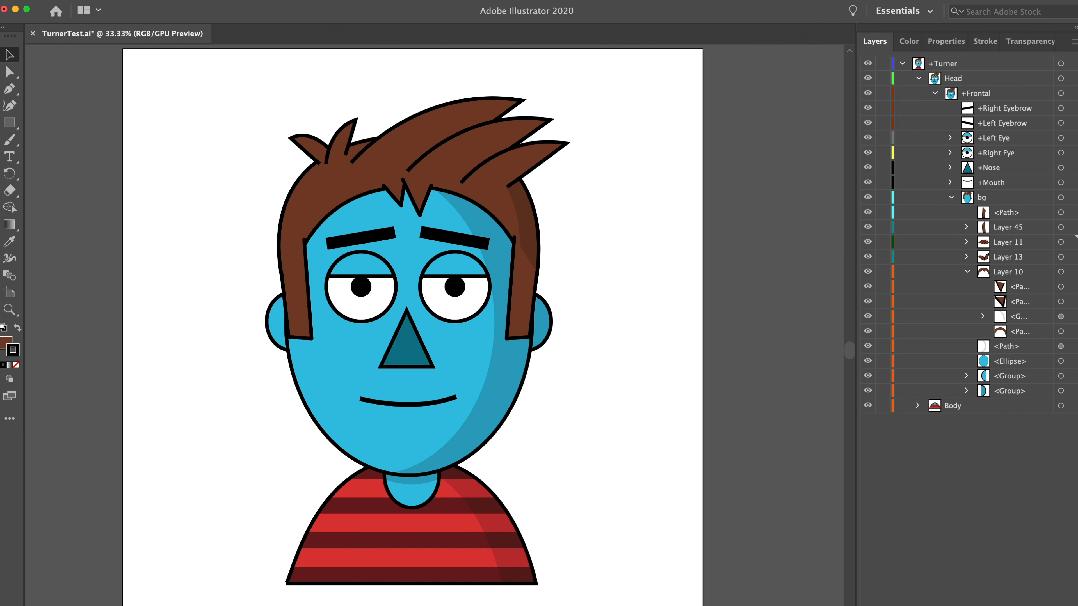
# Try nudging the +Right Eye artwork to the left and back to its starting position
pyautogui.click(1060, 153)
pyautogui.press('Left')
pyautogui.press('Left')
pyautogui.press('Left')
pyautogui.press('Left')
pyautogui.press('Left')
pyautogui.press('Left')
pyautogui.press('Left')
pyautogui.press('Left')
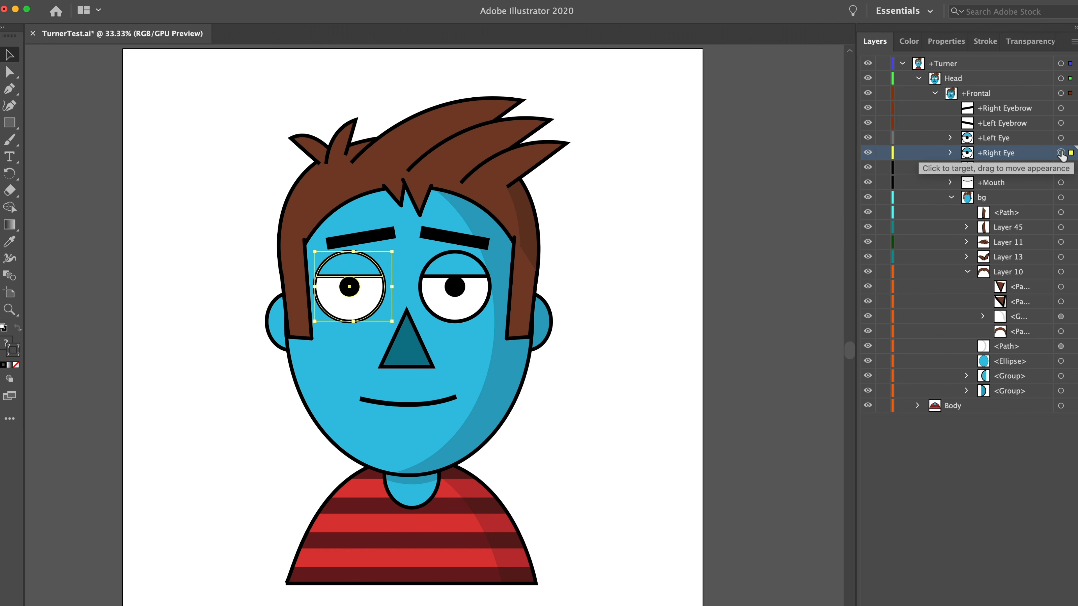
pyautogui.press('Right')
pyautogui.press('Right')
pyautogui.press('Right')
pyautogui.press('Right')
pyautogui.press('Right')
pyautogui.press('Right')
pyautogui.press('Right')
pyautogui.press('Right')
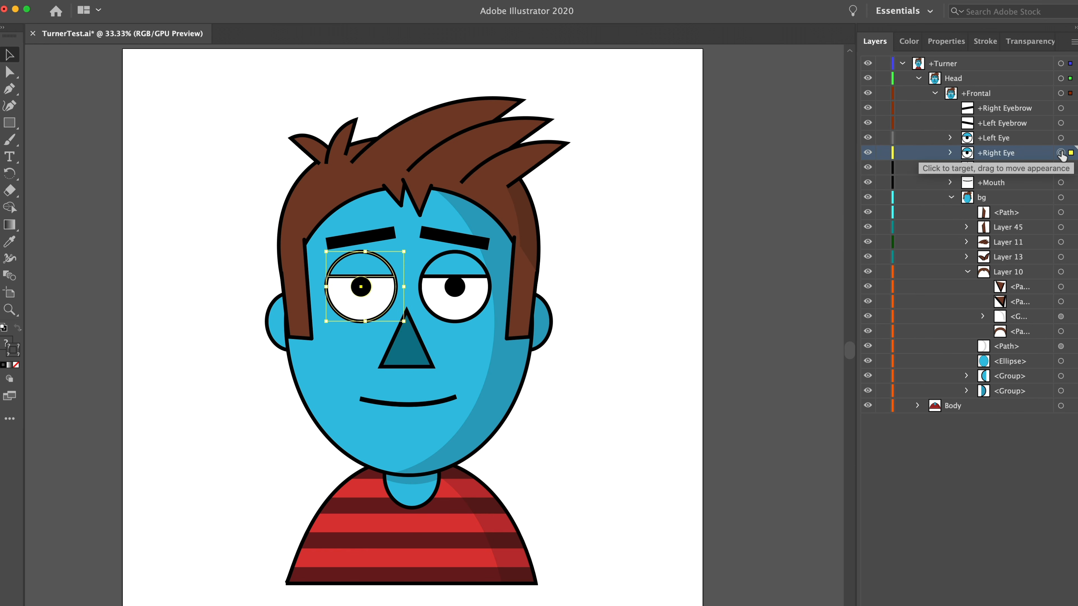
pyautogui.click(698, 229)
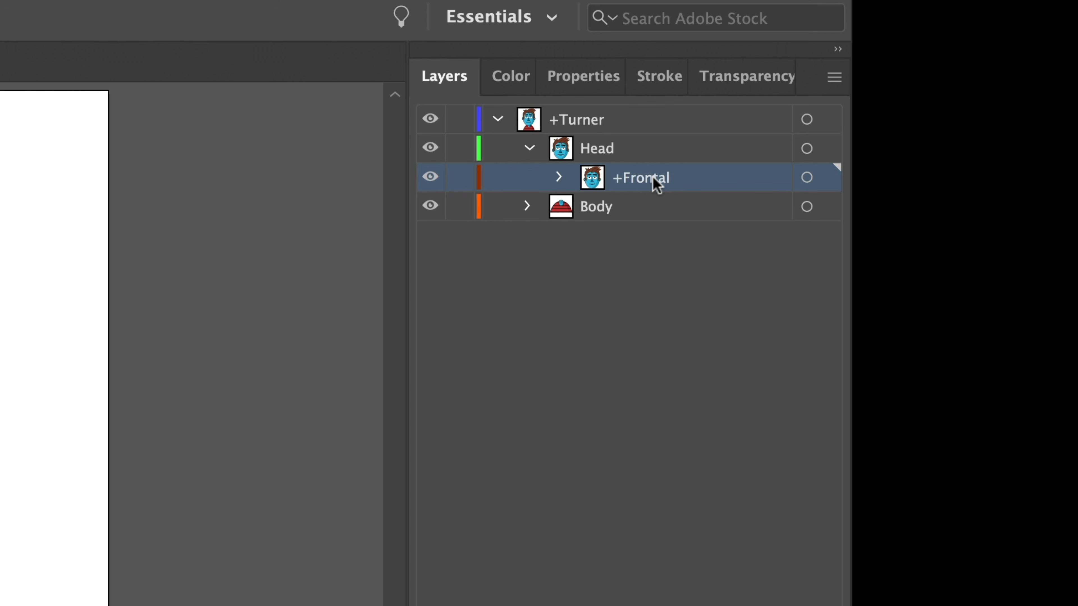
# Duplicate the +Frontal layer directly below itself inside Head, and hide and lock the original
pyautogui.moveTo(653, 177); pyautogui.dragTo(656, 193)
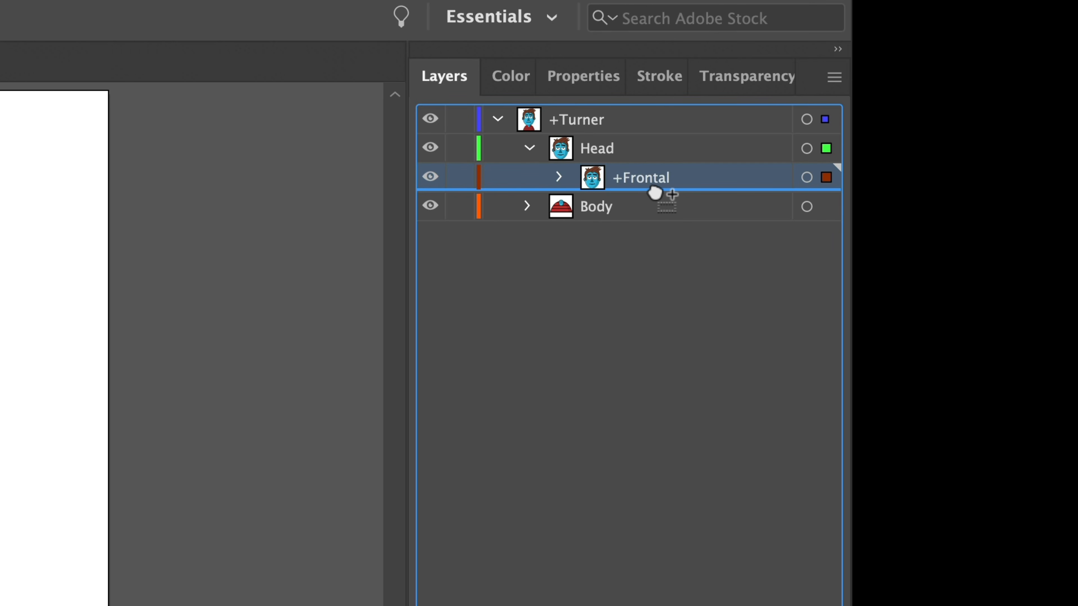
pyautogui.moveTo(655, 193); pyautogui.dragTo(654, 189)
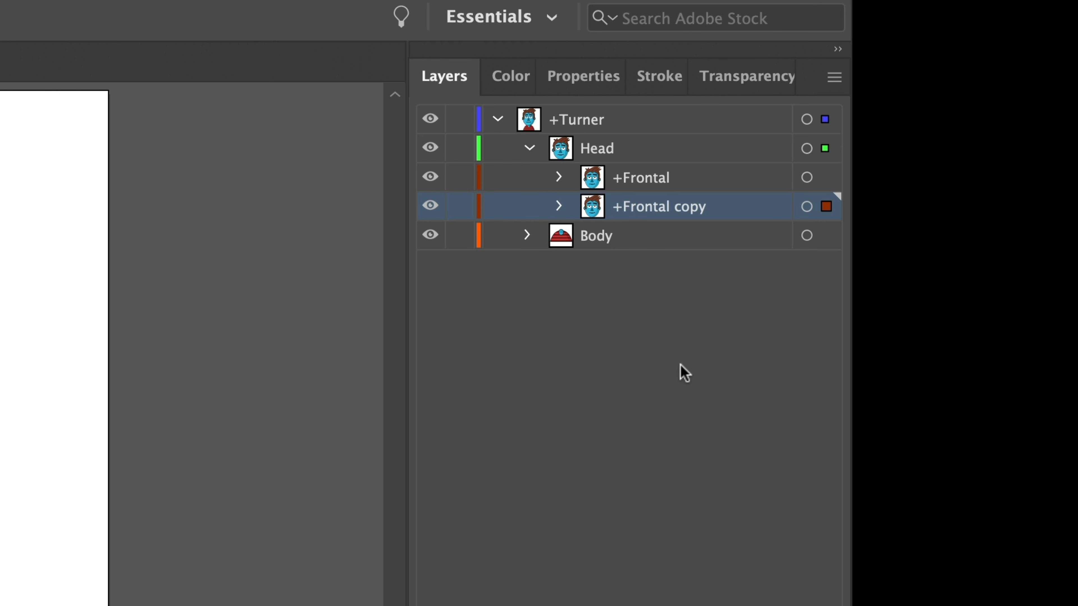
pyautogui.click(665, 176)
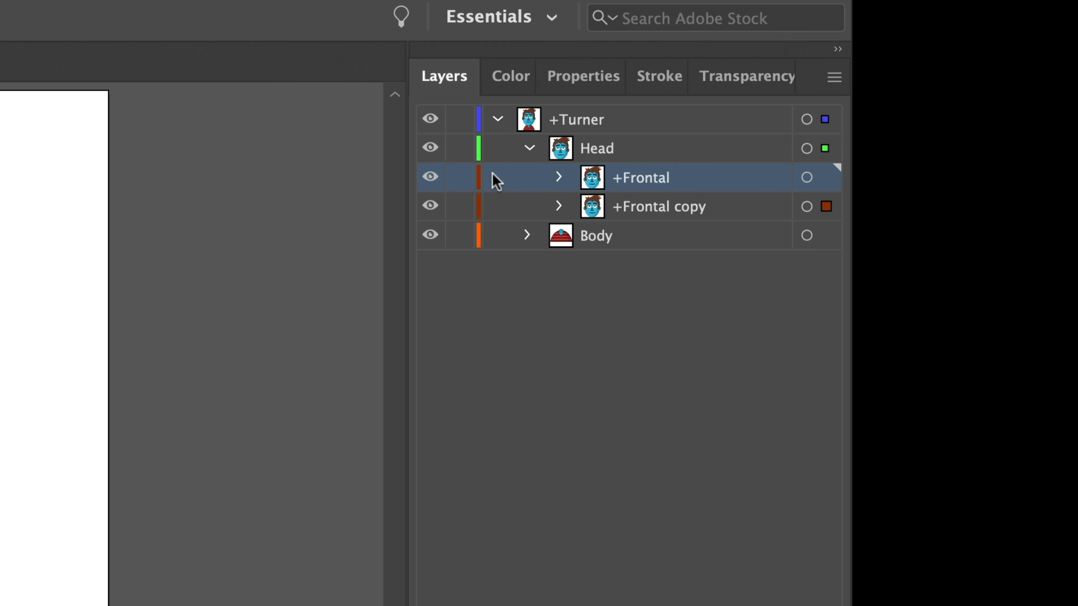
pyautogui.click(436, 175)
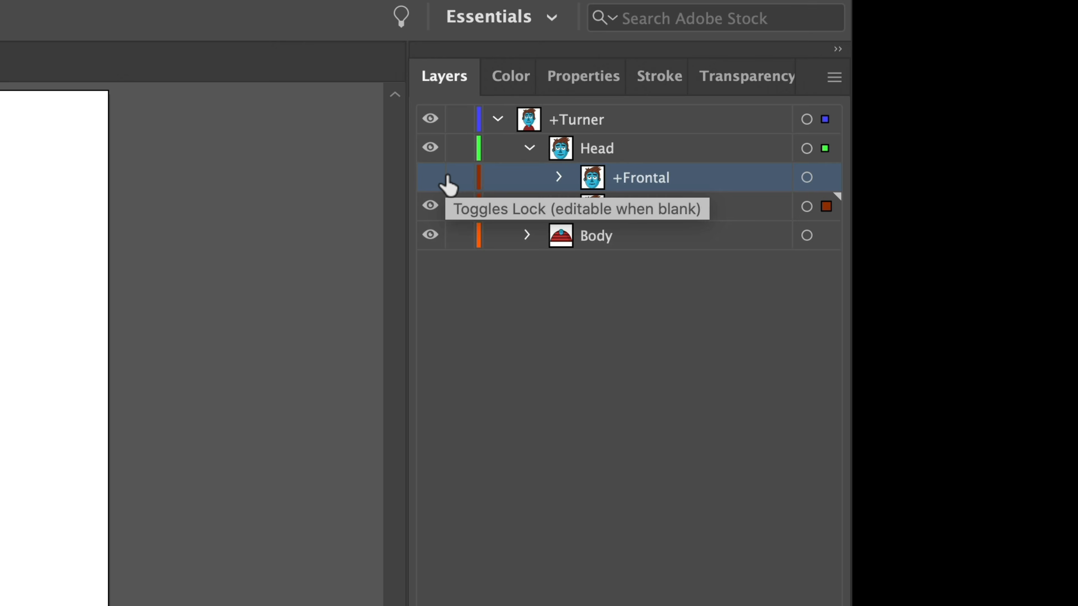
pyautogui.click(458, 181)
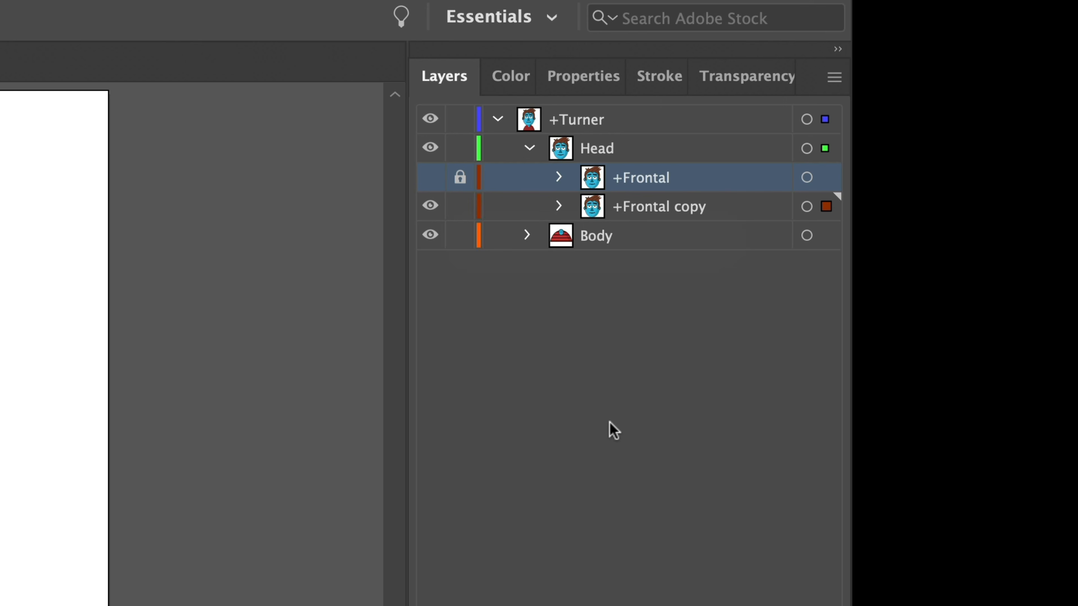
# Rename the duplicated +Frontal layer as +Left Quarter and expand it to show its sublayers
pyautogui.doubleClick(646, 208)
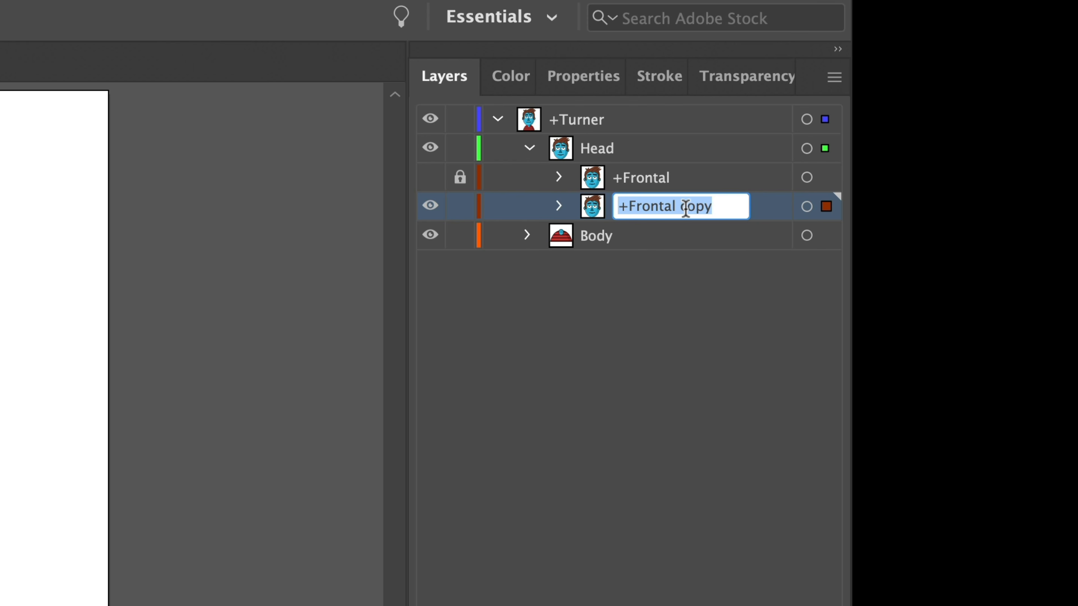
pyautogui.write('+Lef')
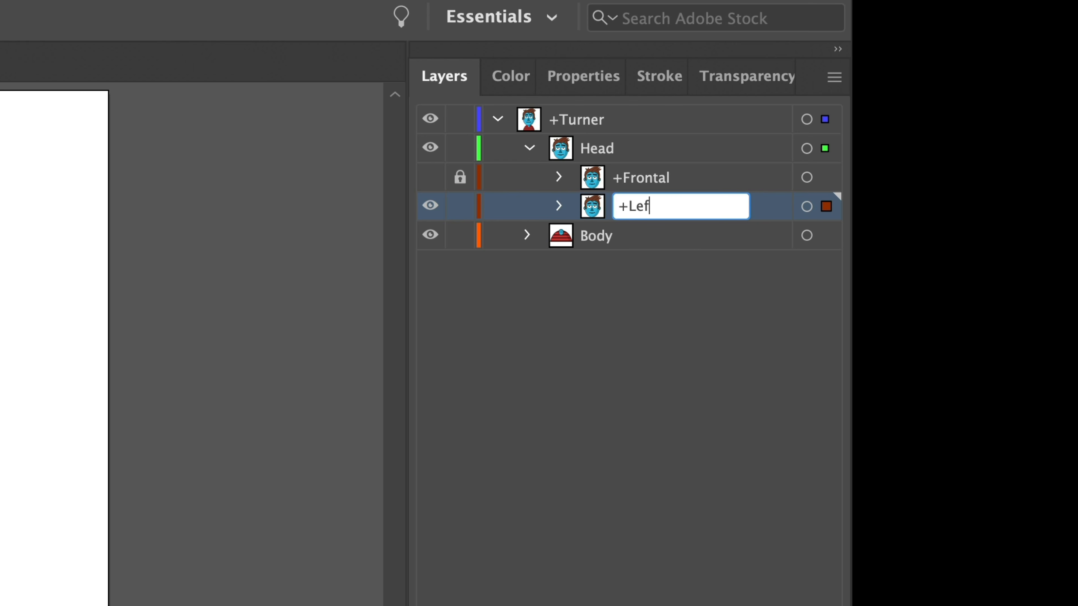
pyautogui.write('t Quarter')
pyautogui.press('Return')
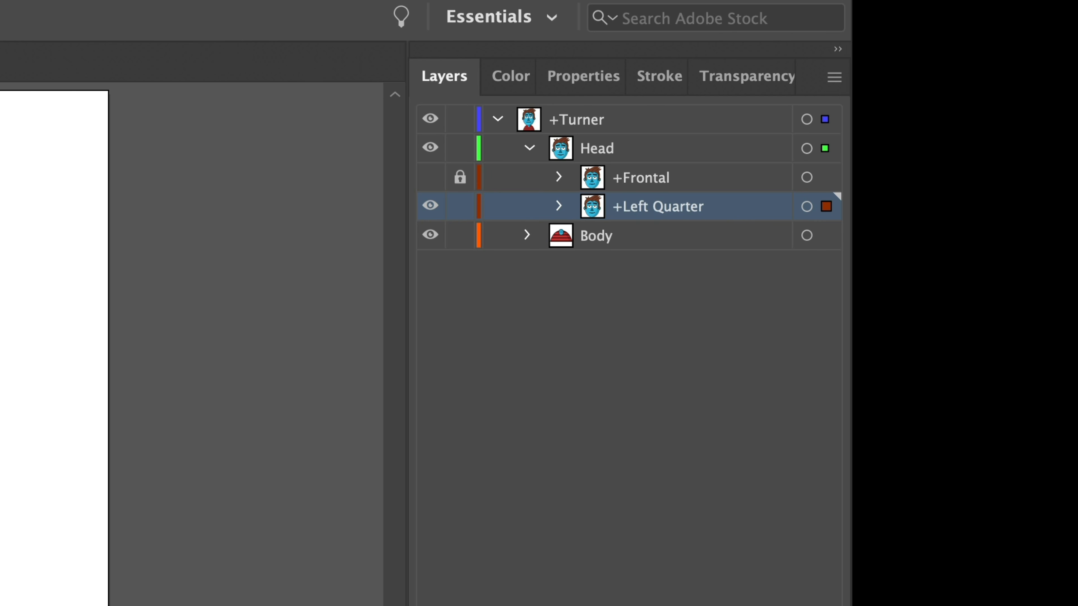
pyautogui.click(558, 207)
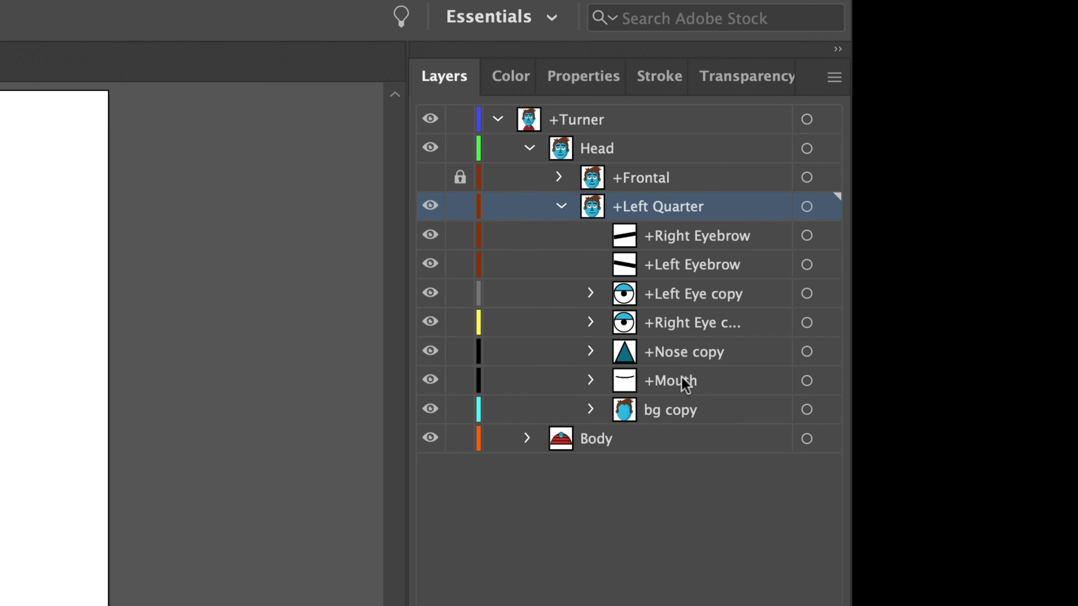
pyautogui.click(589, 322)
pyautogui.click(590, 322)
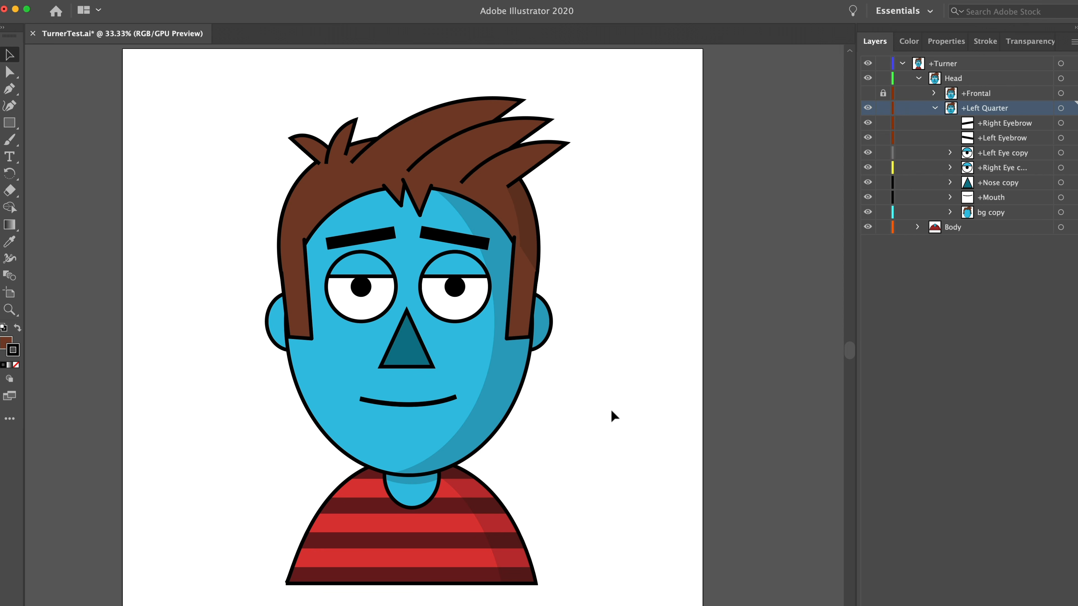
pyautogui.click(1062, 124)
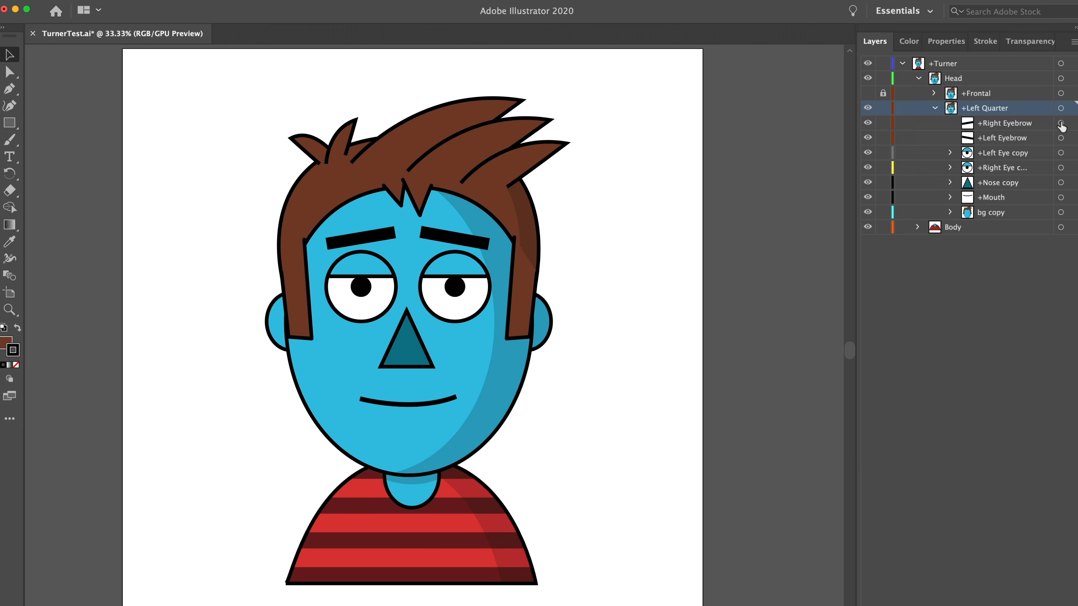
pyautogui.click(1062, 138)
pyautogui.click(453, 268)
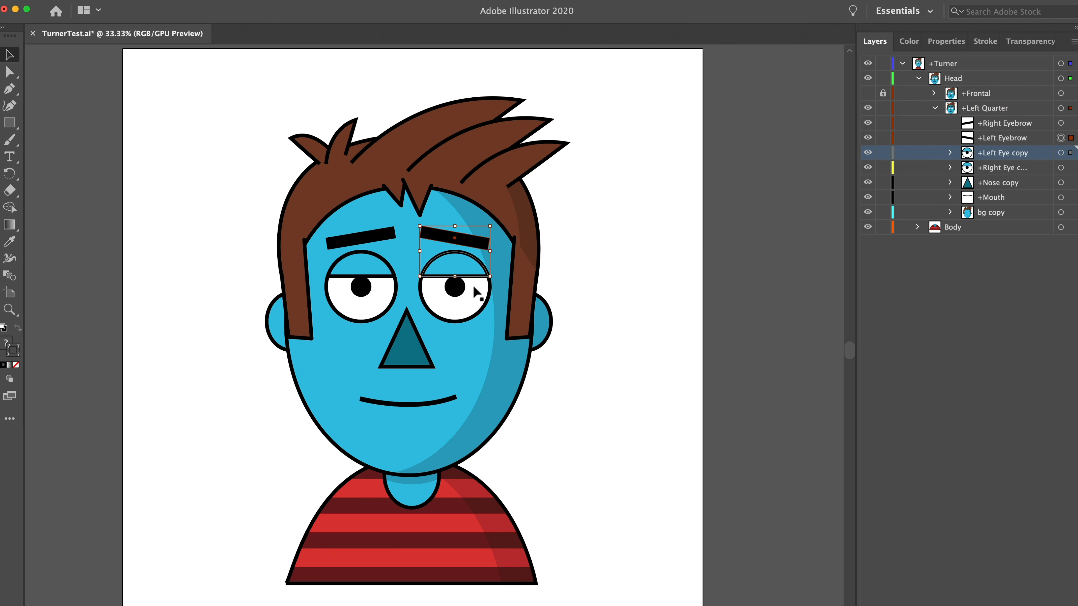
pyautogui.click(643, 353)
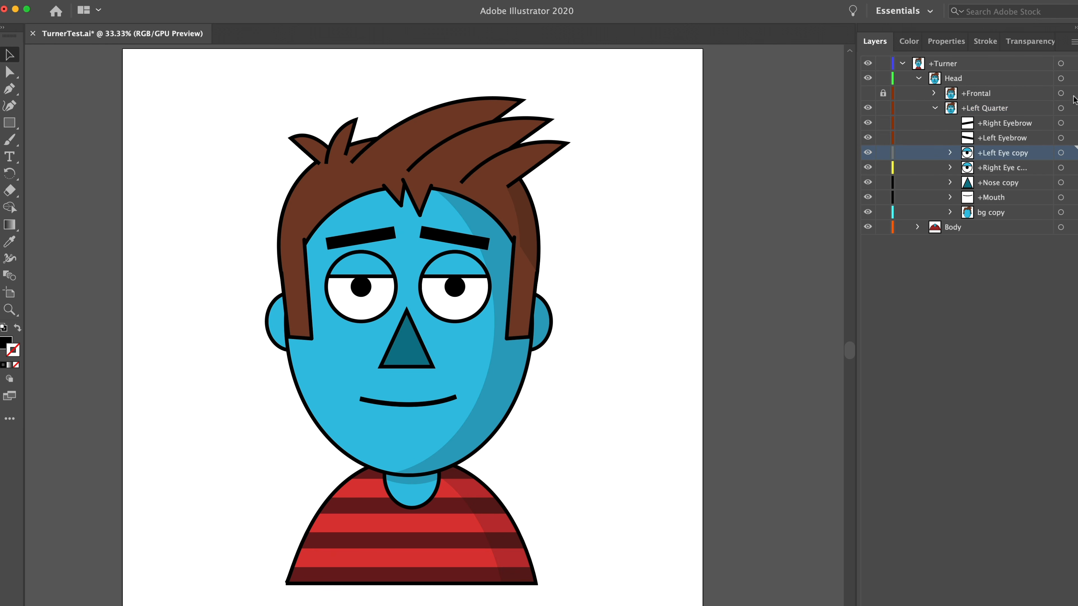
# Shift both eyebrows, both eyes, the nose and the mouth inside +Left Quarter to the left together as one selection
pyautogui.click(1062, 124)
pyautogui.keyDown('shift'); pyautogui.click(1061, 139); pyautogui.keyUp('shift')
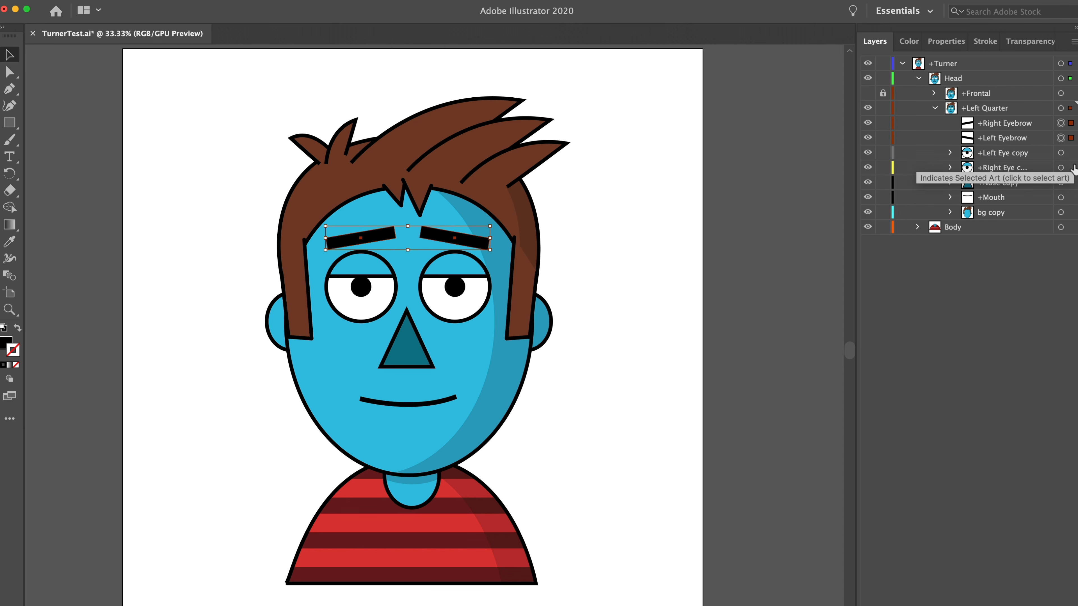
pyautogui.keyDown('shift'); pyautogui.click(1061, 153); pyautogui.keyUp('shift')
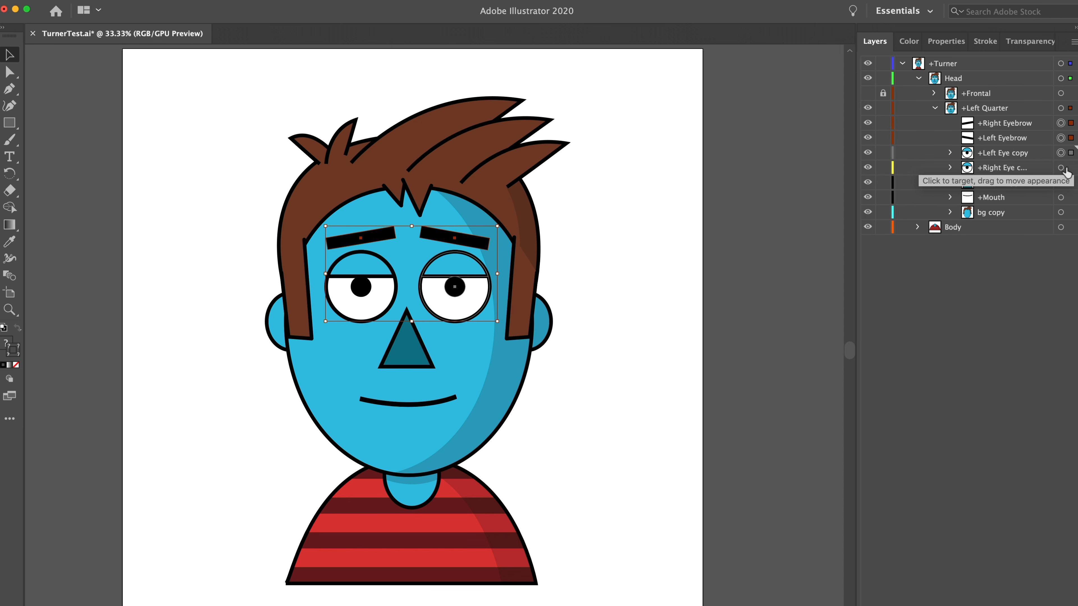
pyautogui.keyDown('shift'); pyautogui.click(1061, 167); pyautogui.keyUp('shift')
pyautogui.keyDown('shift'); pyautogui.click(1061, 182); pyautogui.keyUp('shift')
pyautogui.keyDown('shift'); pyautogui.click(1061, 197); pyautogui.keyUp('shift')
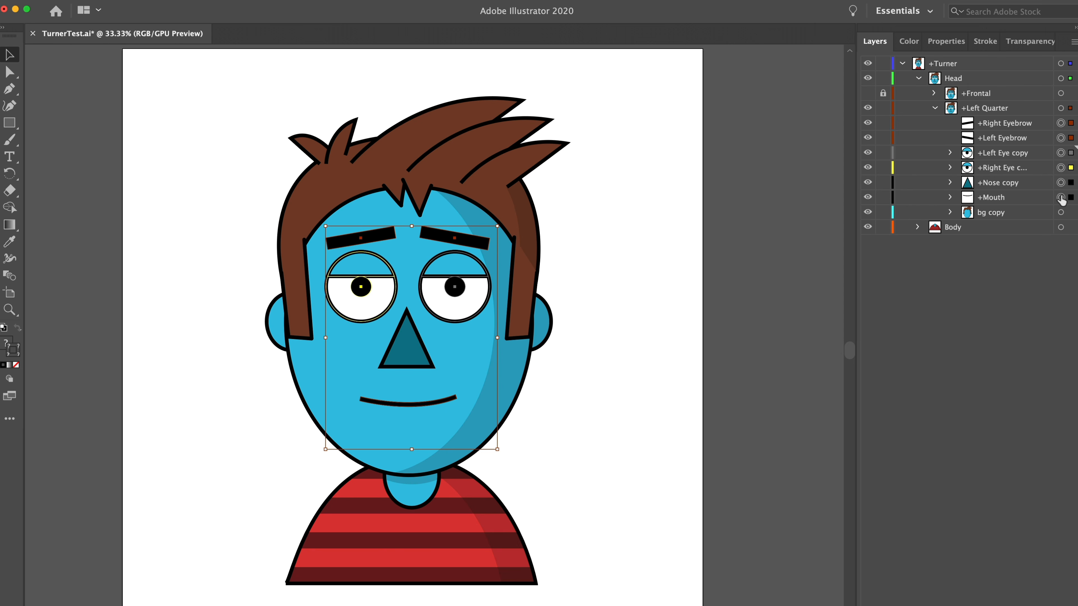
pyautogui.hotkey('shift', 'Left')
pyautogui.hotkey('shift', 'Left')
pyautogui.hotkey('shift', 'Left')
pyautogui.hotkey('shift', 'Left')
pyautogui.hotkey('shift', 'Left')
pyautogui.hotkey('shift', 'Left')
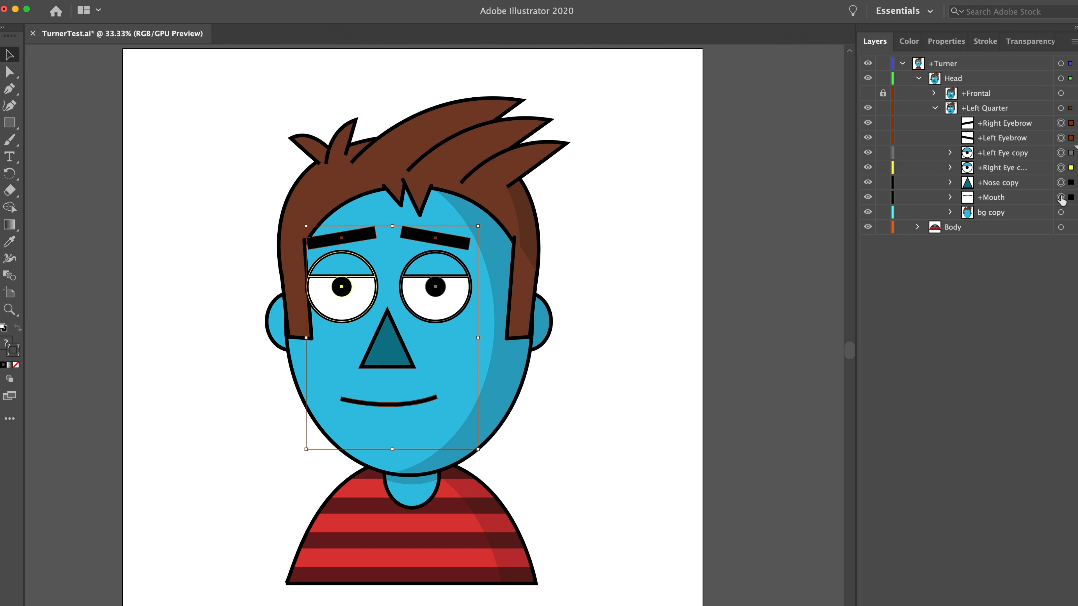
pyautogui.click(590, 374)
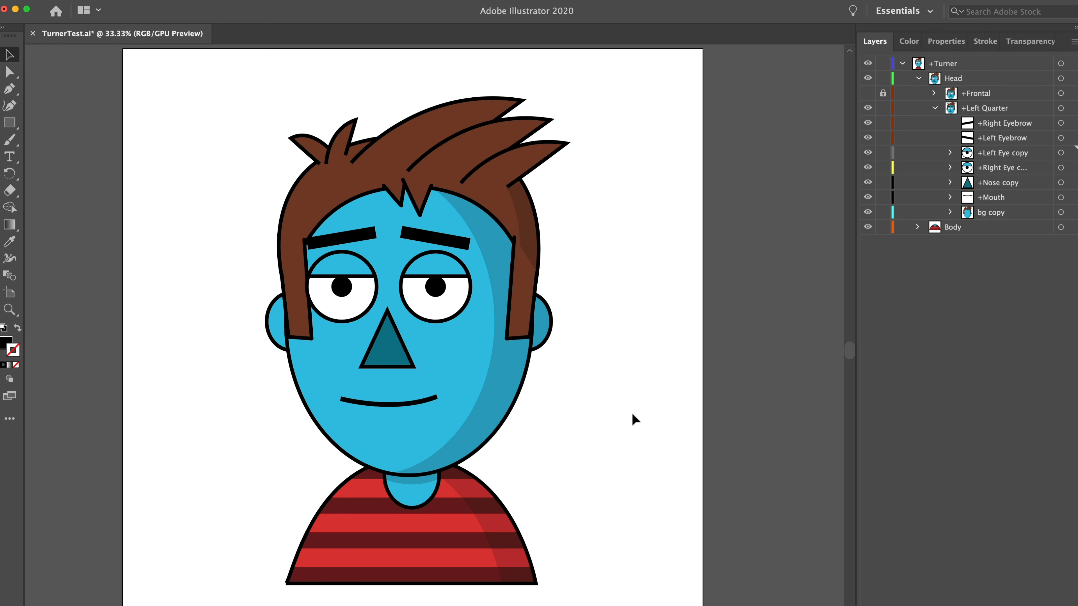
# Nudge the triangular nose slightly farther left than the other facial features
pyautogui.click(397, 345)
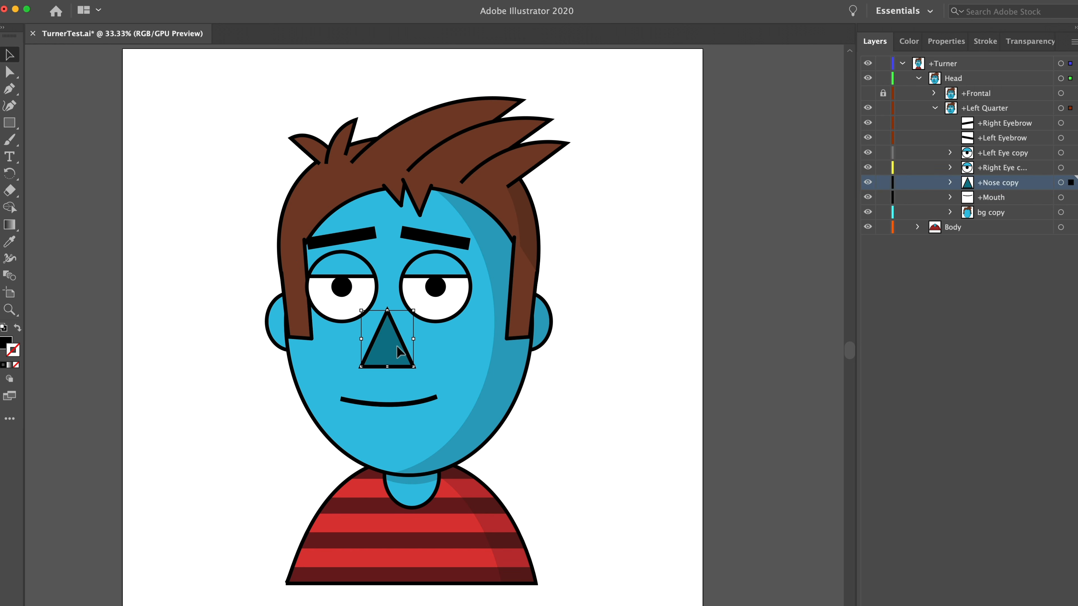
pyautogui.press('Left')
pyautogui.press('Left')
pyautogui.press('Left')
pyautogui.press('Left')
pyautogui.press('Left')
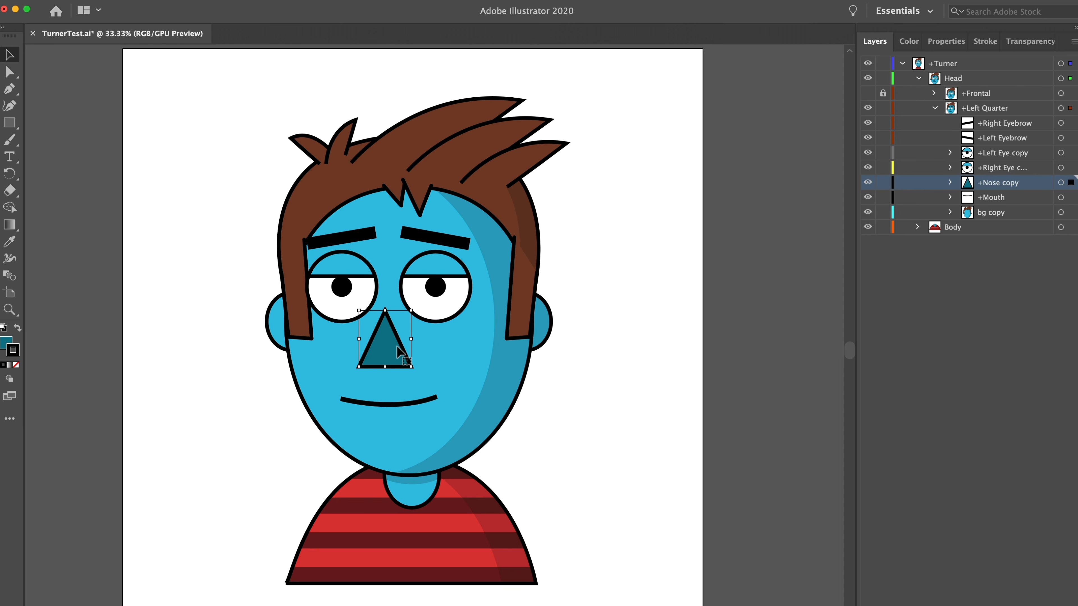
pyautogui.click(596, 405)
# Move both black pupils to the left within the whites of the eyes
pyautogui.click(437, 290)
pyautogui.moveTo(343, 289); pyautogui.dragTo(344, 291)
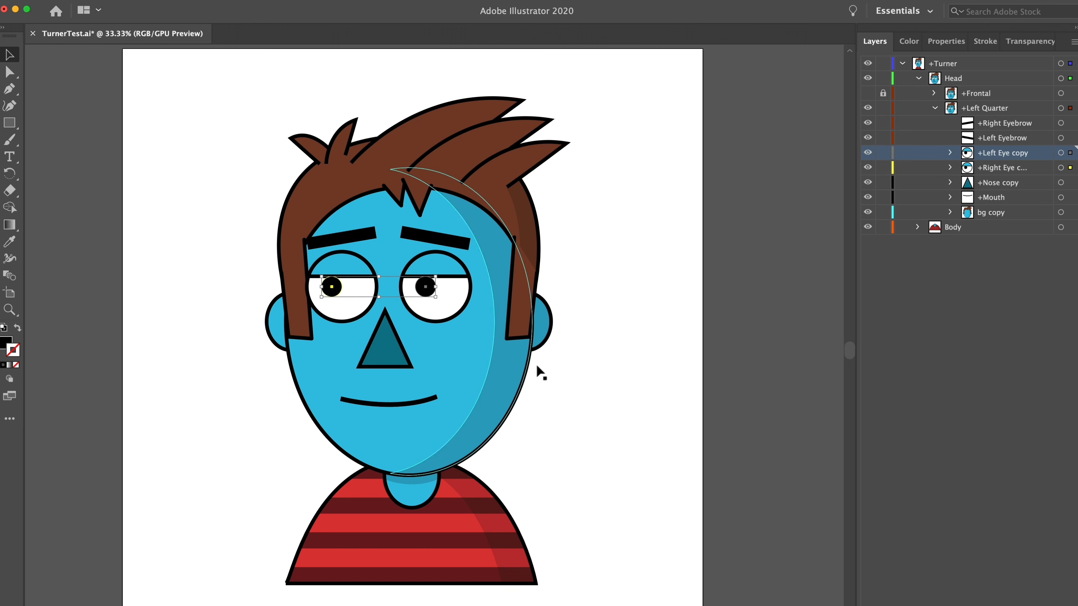
pyautogui.click(582, 390)
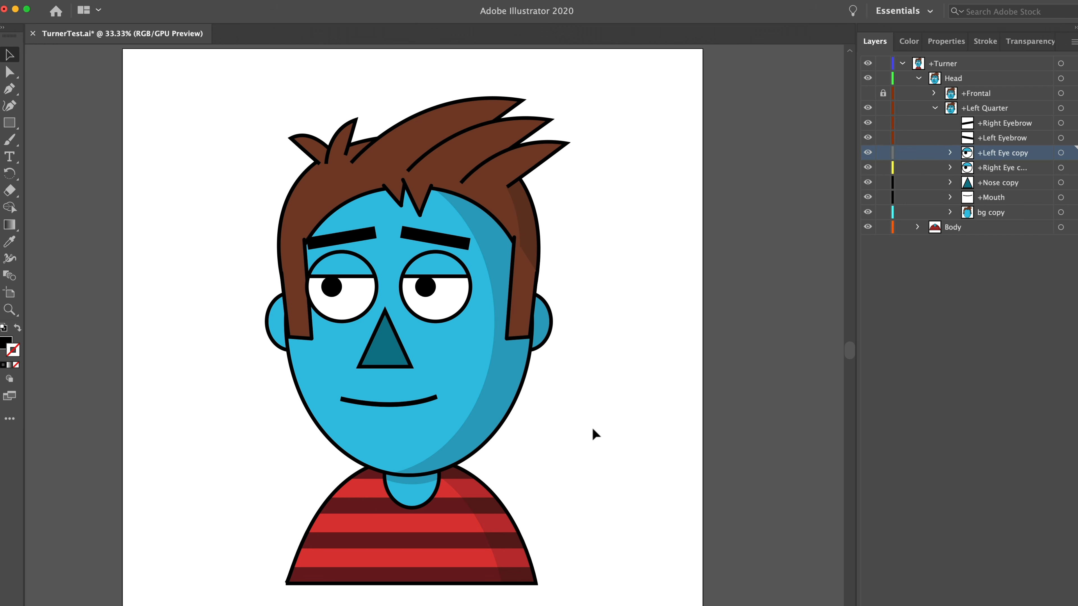
# Shift the large swept hair strands on top of the head to the left as one selection
pyautogui.click(547, 161)
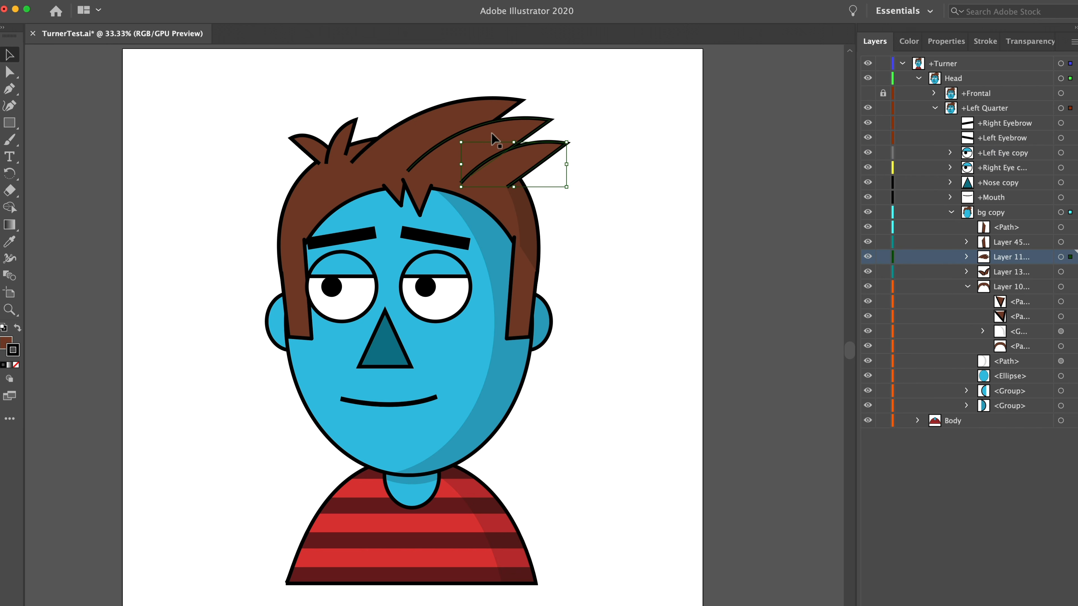
pyautogui.keyDown('shift'); pyautogui.click(471, 109); pyautogui.keyUp('shift')
pyautogui.hotkey('shift', 'Left')
pyautogui.hotkey('shift', 'Left')
pyautogui.hotkey('shift', 'Left')
pyautogui.hotkey('shift', 'Left')
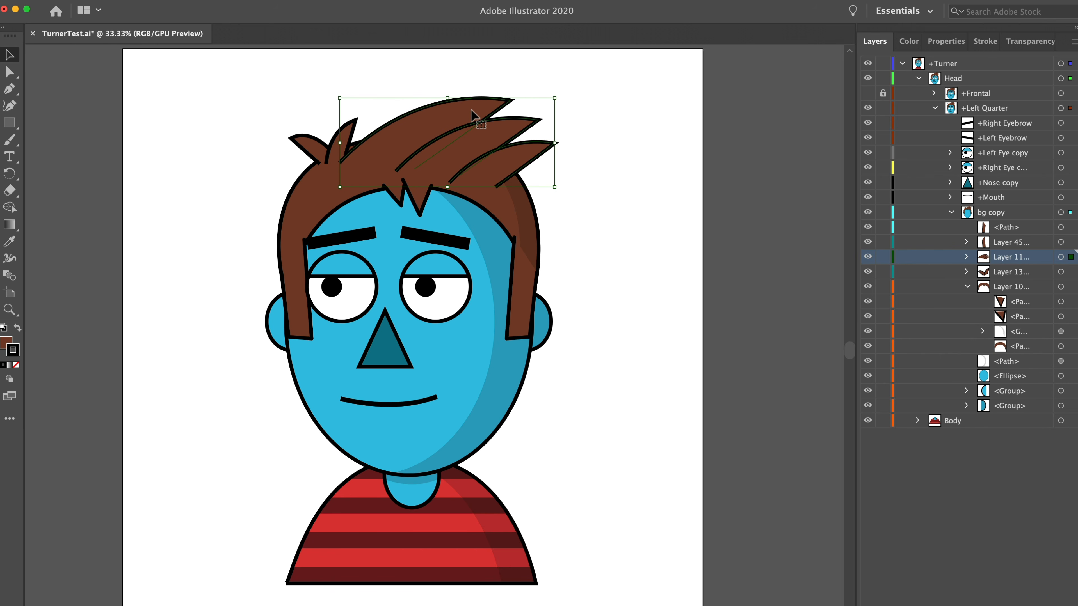
pyautogui.hotkey('shift', 'Left')
pyautogui.hotkey('shift', 'Right')
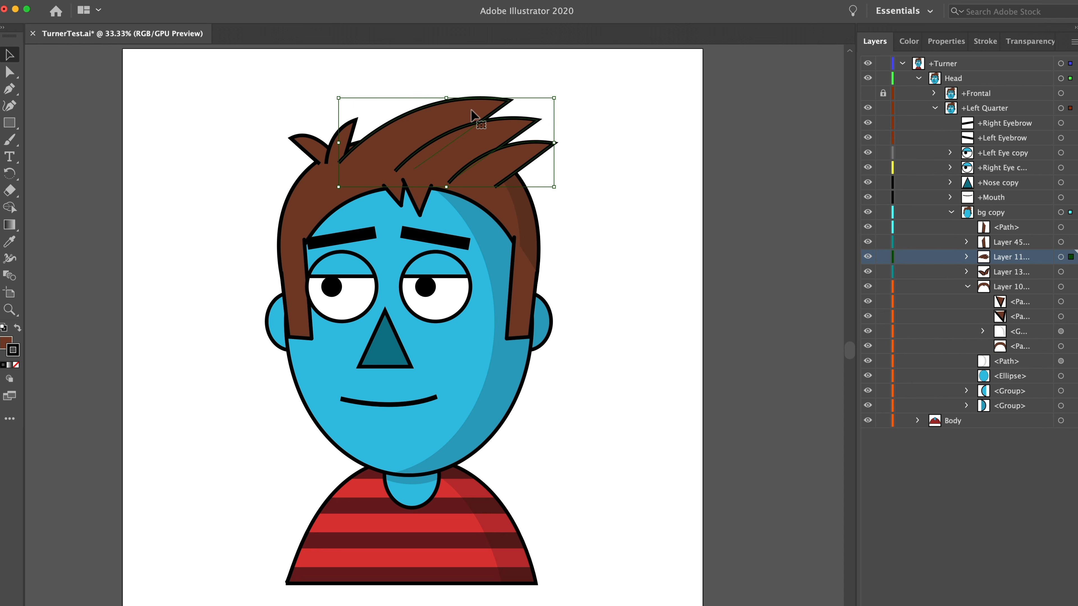
pyautogui.press('Left')
pyautogui.press('Left')
pyautogui.press('Left')
pyautogui.press('Left')
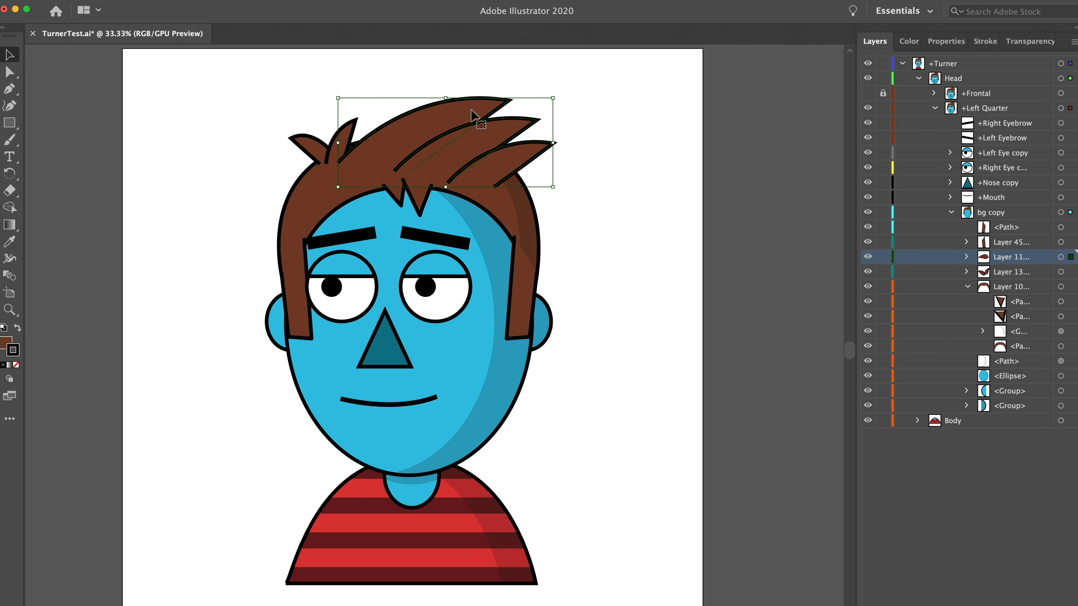
# Move the small two-pointed hair tuft at the back of the head to the right, opposite to the turn direction
pyautogui.click(302, 140)
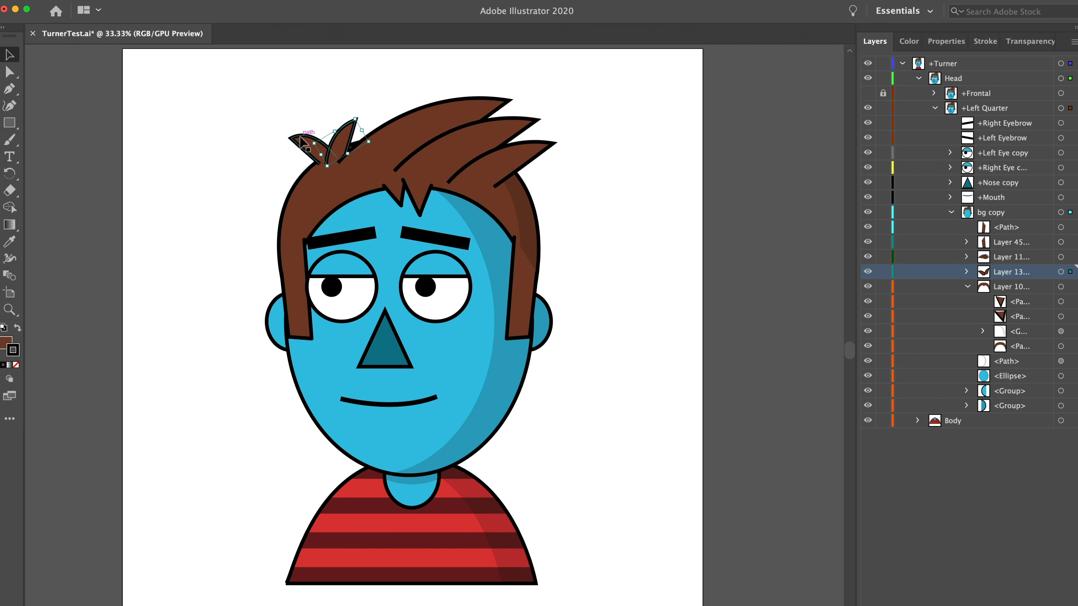
pyautogui.click(297, 138)
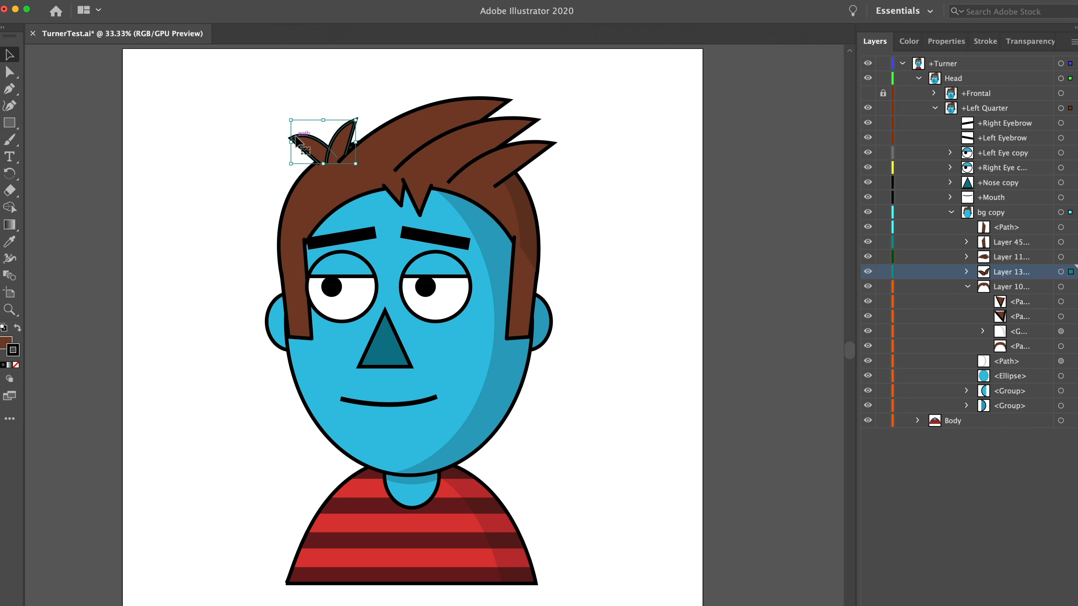
pyautogui.press('Left')
pyautogui.press('Left')
pyautogui.press('Left')
pyautogui.press('Left')
pyautogui.press('Left')
pyautogui.press('Left')
pyautogui.press('Right')
pyautogui.press('Right')
pyautogui.press('Right')
pyautogui.press('Right')
pyautogui.press('Right')
pyautogui.press('Right')
pyautogui.hotkey('shift', 'Right')
pyautogui.hotkey('shift', 'Right')
pyautogui.hotkey('shift', 'Right')
pyautogui.hotkey('shift', 'Right')
pyautogui.hotkey('shift', 'Right')
pyautogui.hotkey('shift', 'Right')
pyautogui.hotkey('shift', 'Right')
pyautogui.hotkey('shift', 'Right')
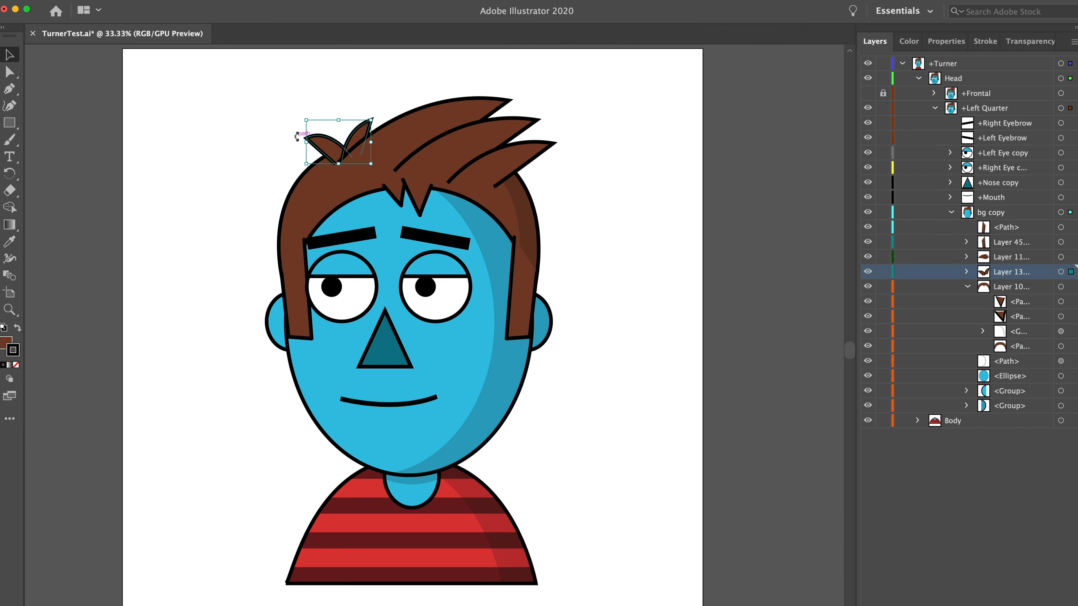
pyautogui.press('Right')
pyautogui.click(618, 249)
# Shift the two pointed bangs on the forehead to the left so they follow the head turn
pyautogui.click(407, 199)
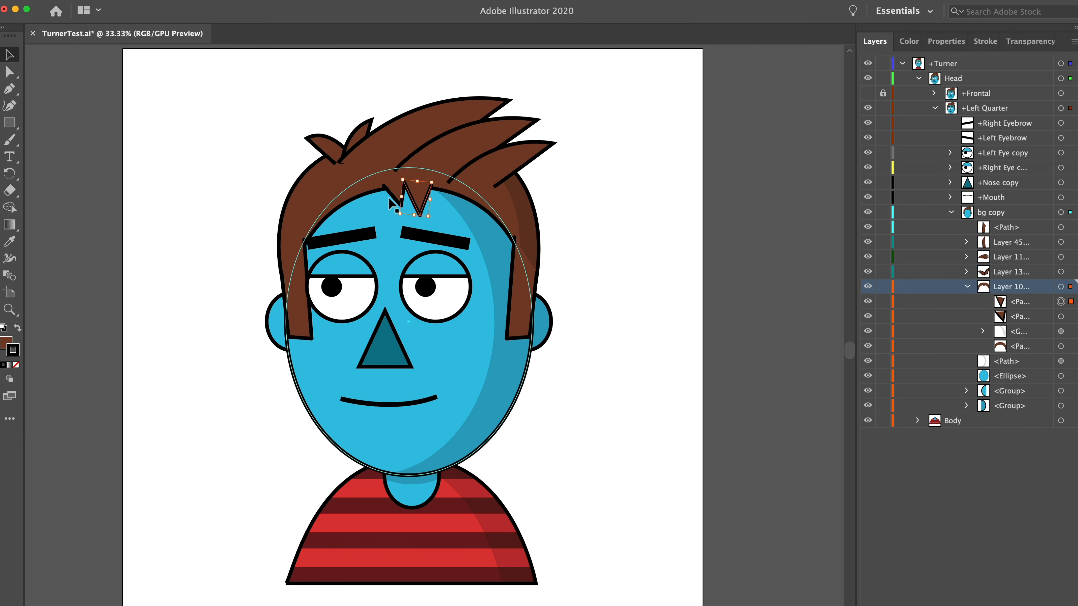
pyautogui.keyDown('shift'); pyautogui.click(392, 190); pyautogui.keyUp('shift')
pyautogui.hotkey('shift', 'Left')
pyautogui.hotkey('shift', 'Left')
pyautogui.hotkey('shift', 'Left')
pyautogui.hotkey('shift', 'Left')
pyautogui.hotkey('shift', 'Left')
pyautogui.hotkey('shift', 'Left')
pyautogui.hotkey('shift', 'Left')
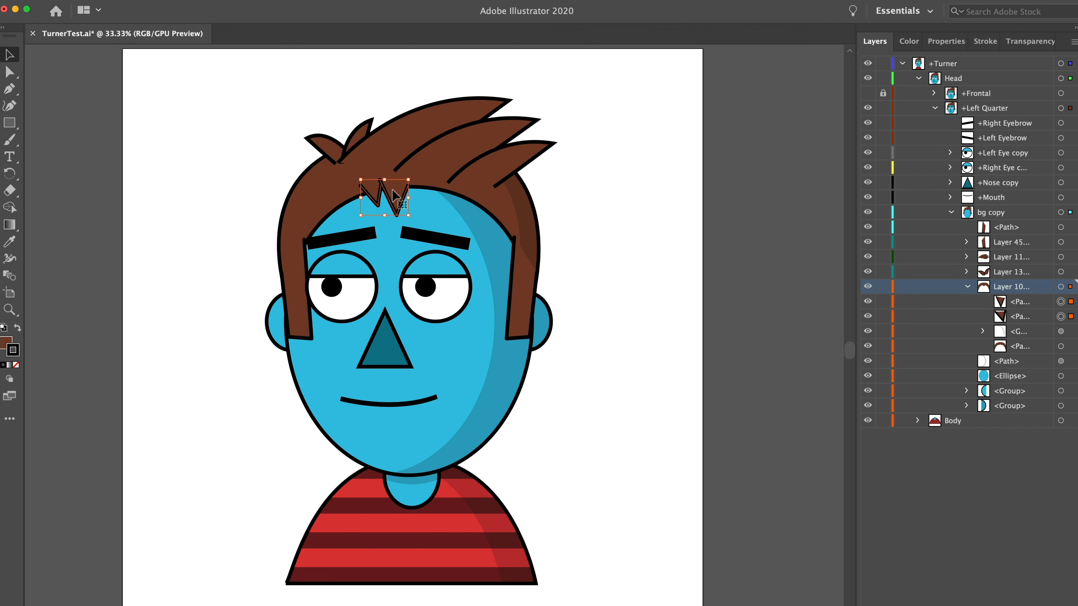
# Narrow the sideburn on the face's left edge and widen the opposite sideburn inward over the shaded cheek
pyautogui.click(309, 323)
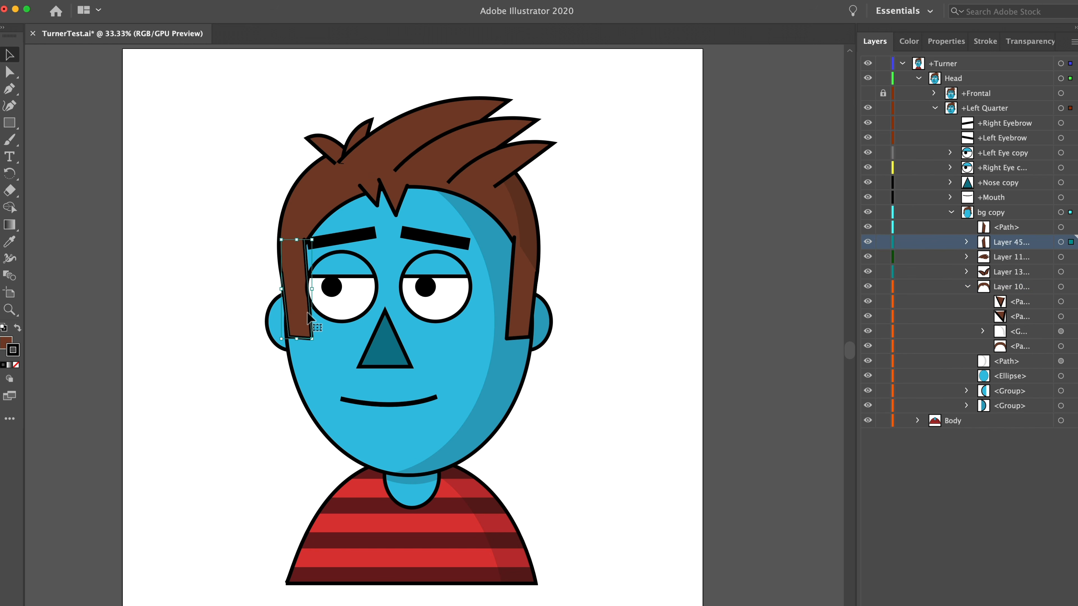
pyautogui.moveTo(312, 289); pyautogui.dragTo(300, 290)
pyautogui.click(519, 290)
pyautogui.moveTo(508, 288); pyautogui.dragTo(483, 288)
# Raise the upper inner anchor point of the widened sideburn to meet the hairline
pyautogui.click(17, 71)
pyautogui.moveTo(496, 239); pyautogui.dragTo(499, 212)
pyautogui.click(594, 299)
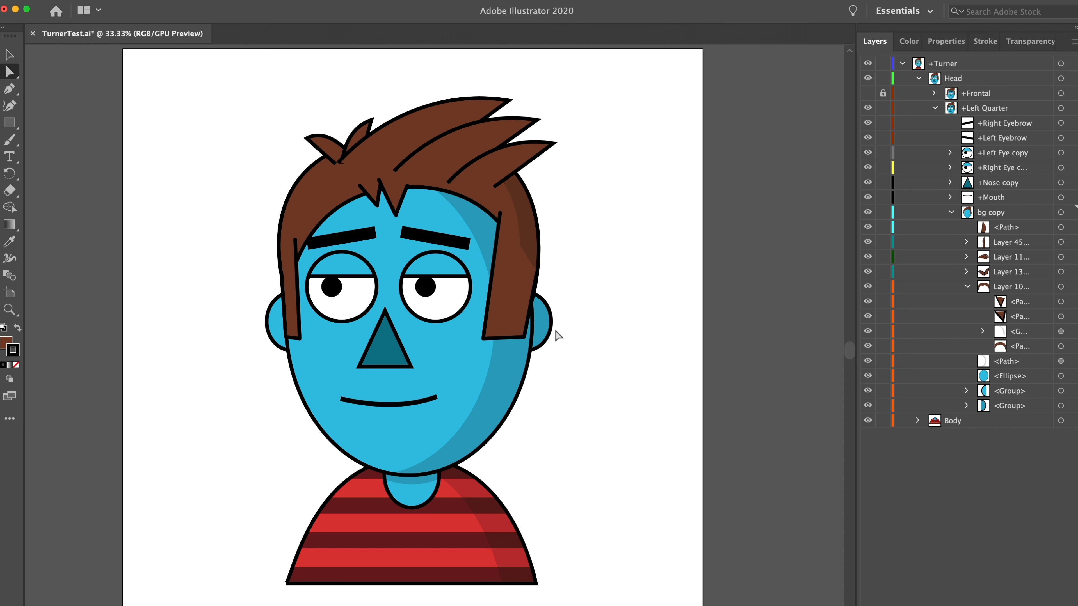
# Move the shaded-side ear group above bg copy inside +Left Quarter and shift that ear inward over the head's edge
pyautogui.click(9, 54)
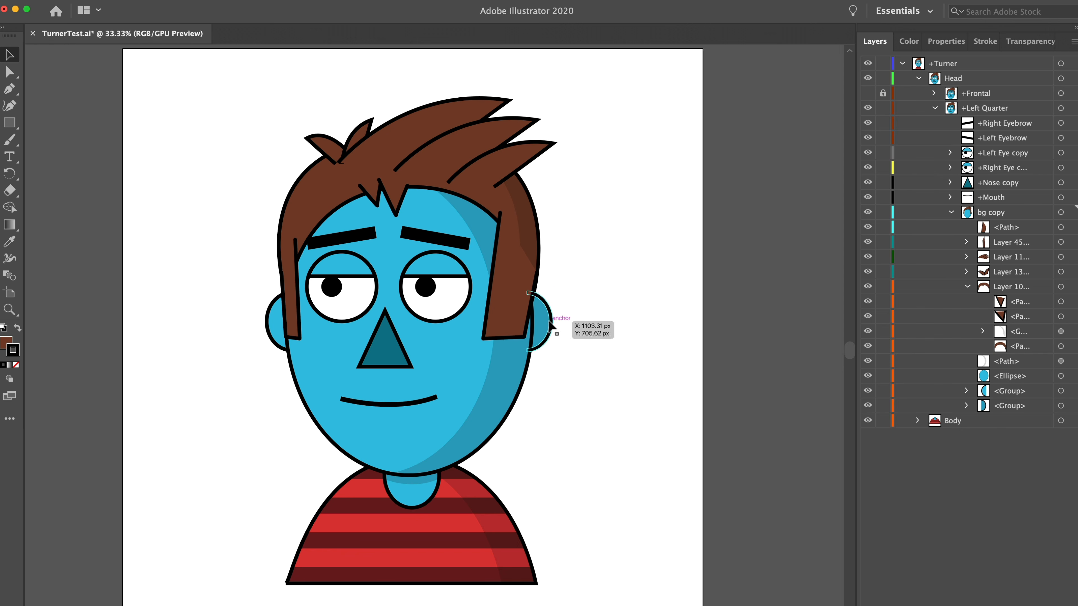
pyautogui.click(549, 321)
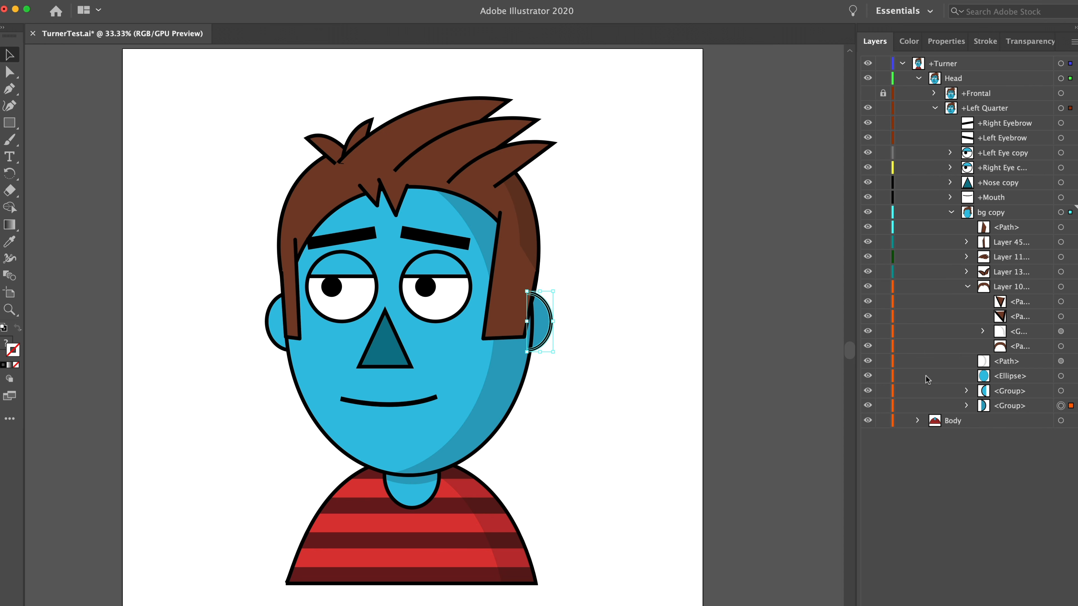
pyautogui.click(1061, 390)
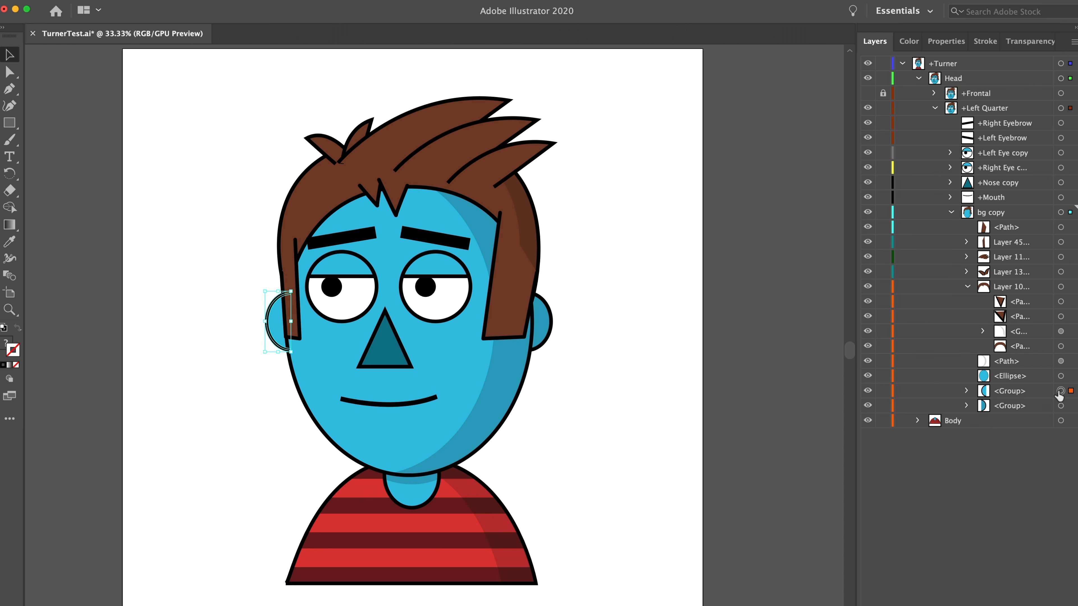
pyautogui.click(1060, 406)
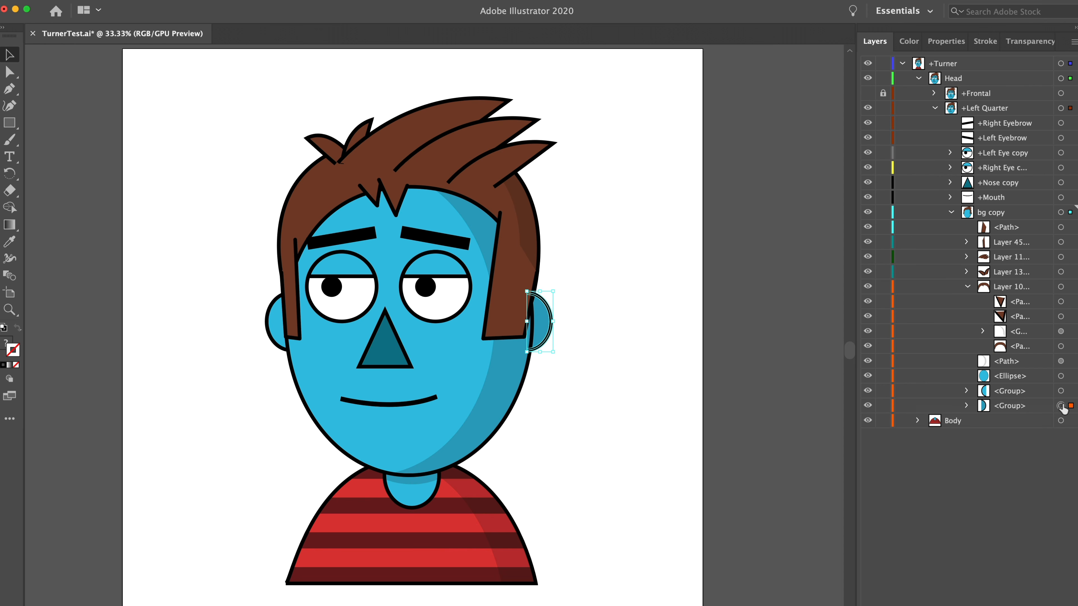
pyautogui.moveTo(1040, 410); pyautogui.dragTo(1035, 207)
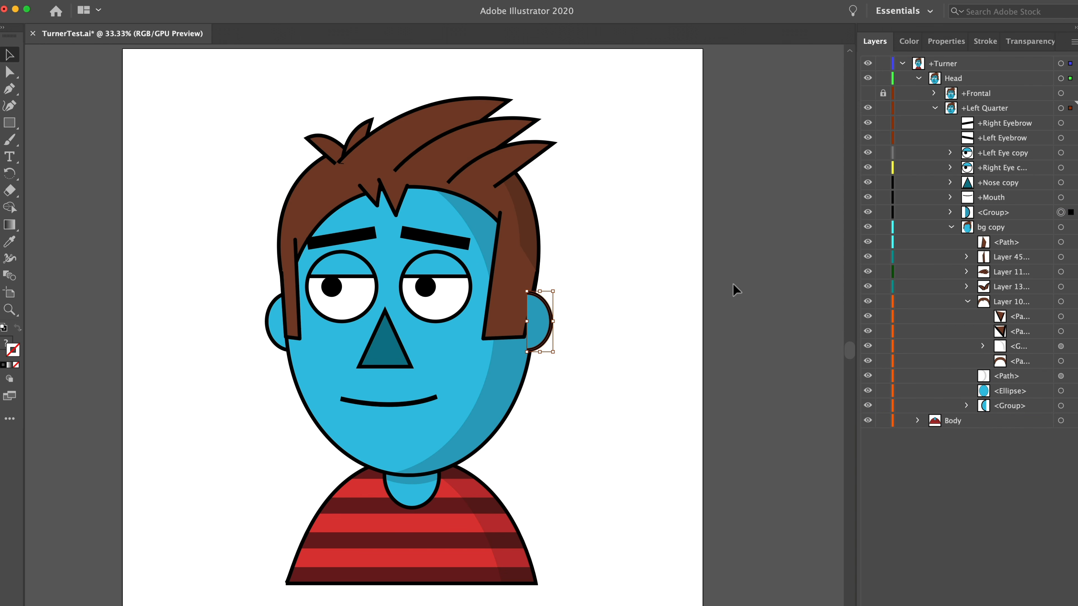
pyautogui.moveTo(550, 323); pyautogui.dragTo(527, 319)
pyautogui.click(584, 358)
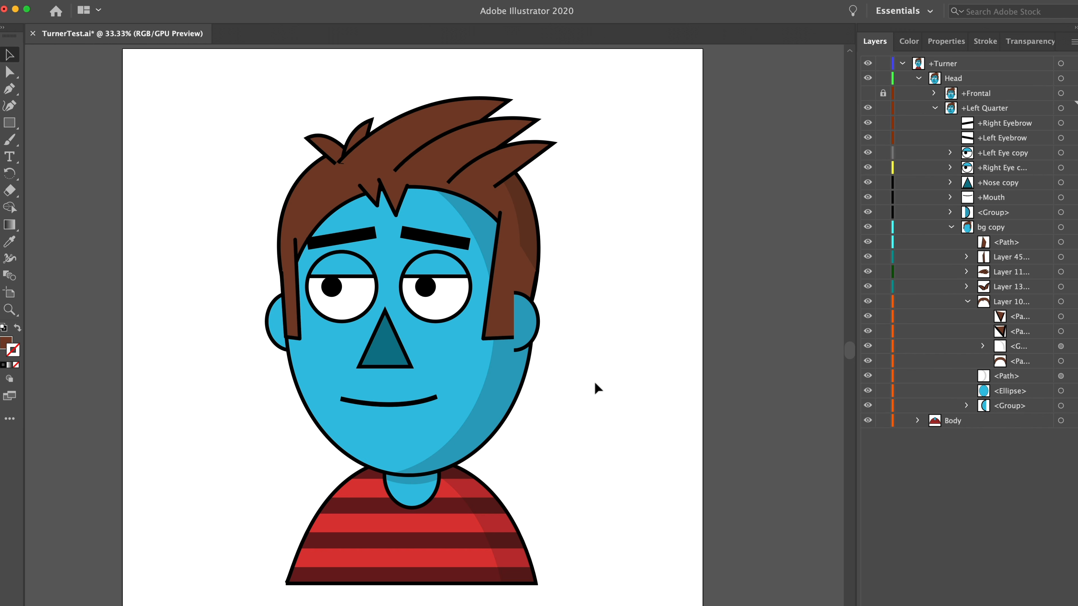
# Nudge the ear on the face's left edge to the right so it tucks farther behind the head
pyautogui.click(274, 351)
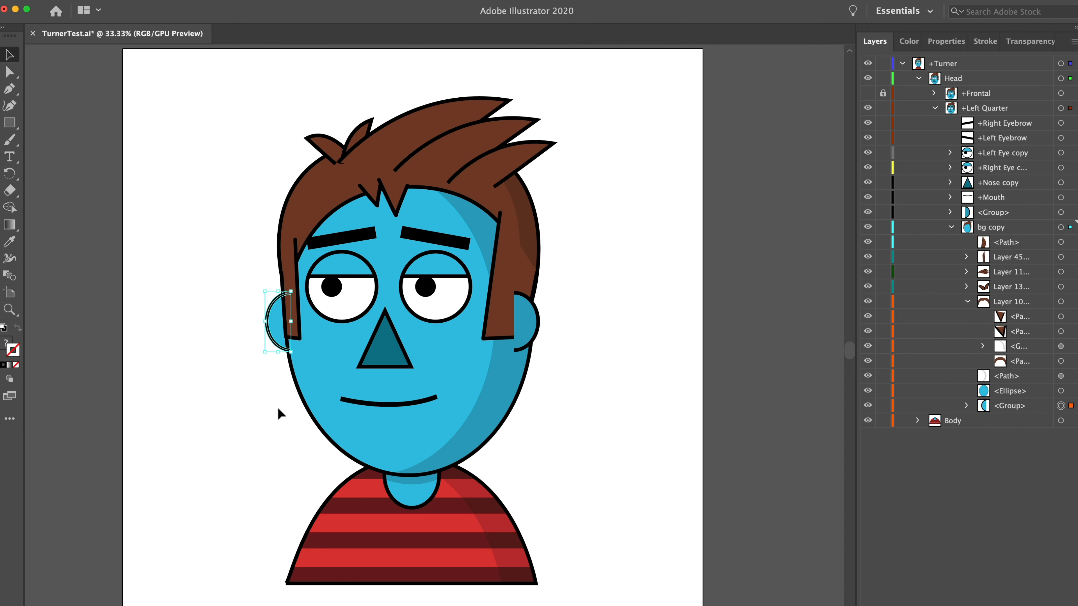
pyautogui.press('Right')
pyautogui.press('Right')
pyautogui.press('Left')
pyautogui.press('Left')
pyautogui.press('Left')
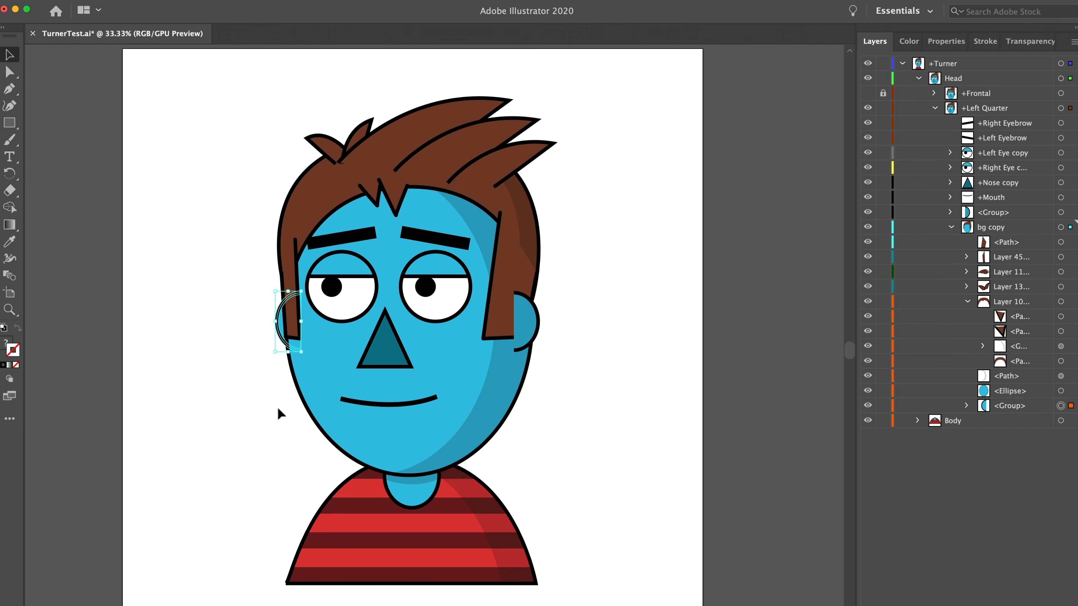
pyautogui.click(572, 458)
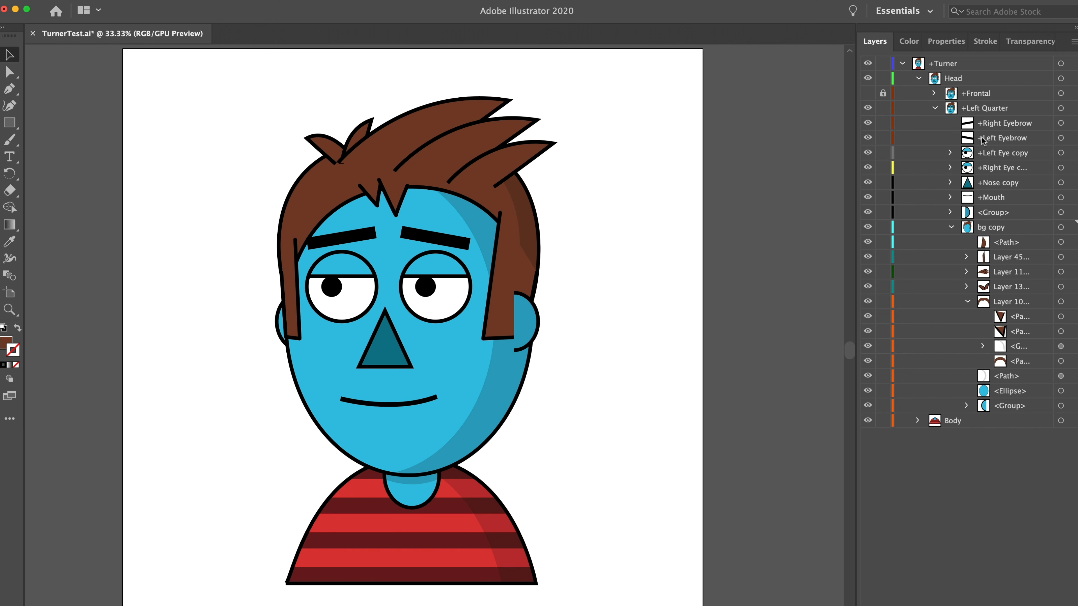
# Collapse +Left Quarter and toggle the visibility of +Frontal repeatedly to compare the two head views, leaving +Frontal hidden
pyautogui.click(936, 108)
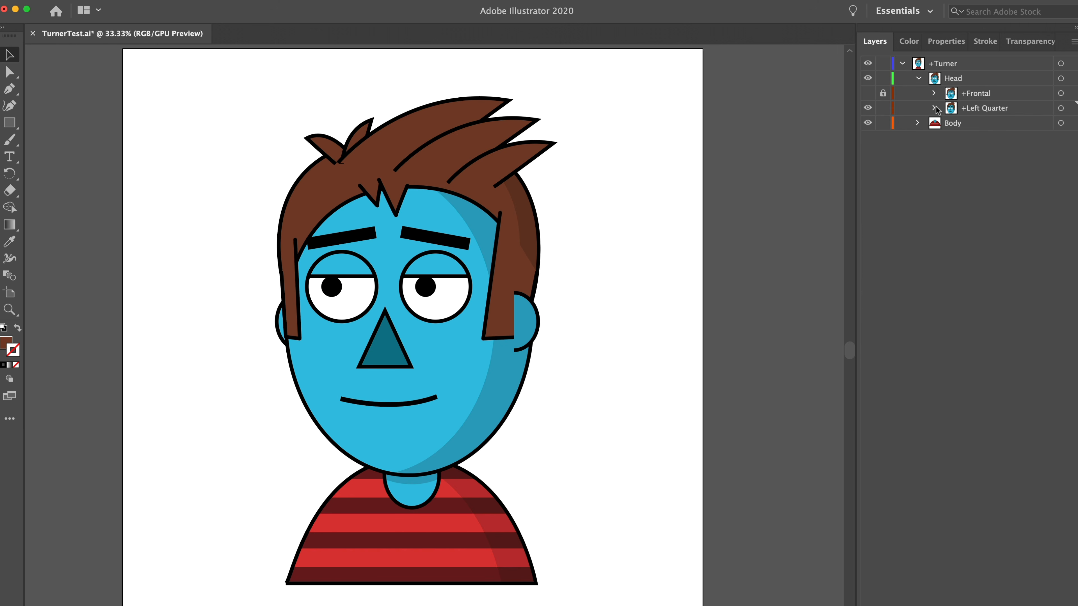
pyautogui.click(867, 94)
pyautogui.click(867, 95)
pyautogui.click(868, 95)
pyautogui.click(868, 95)
pyautogui.click(868, 95)
pyautogui.click(867, 95)
pyautogui.click(867, 95)
pyautogui.click(868, 96)
pyautogui.click(867, 95)
pyautogui.click(867, 96)
pyautogui.click(867, 96)
pyautogui.click(868, 95)
pyautogui.click(867, 95)
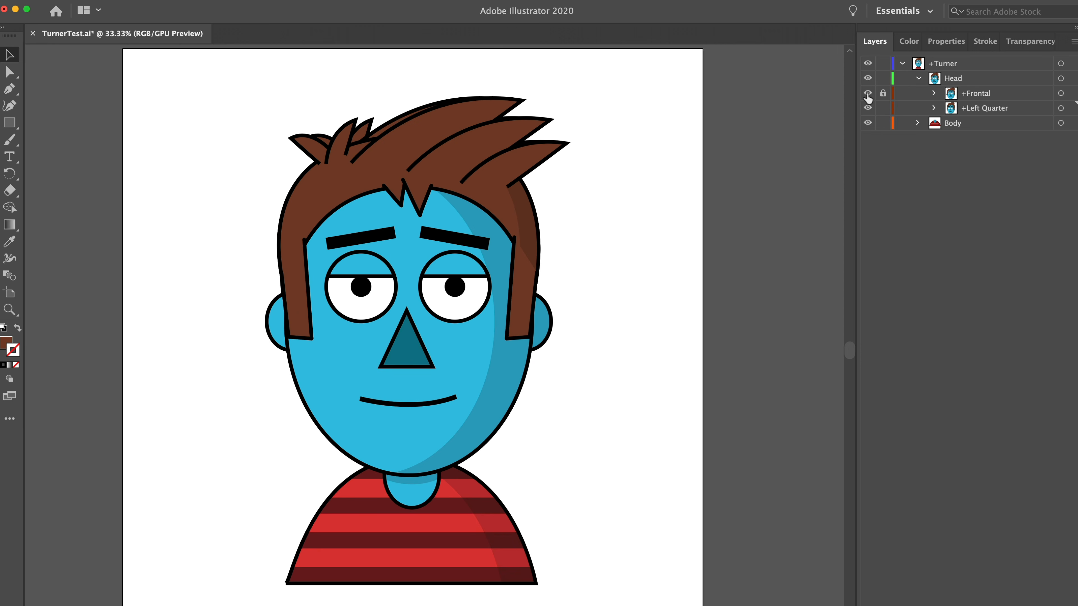
pyautogui.click(867, 95)
pyautogui.click(867, 95)
pyautogui.click(867, 96)
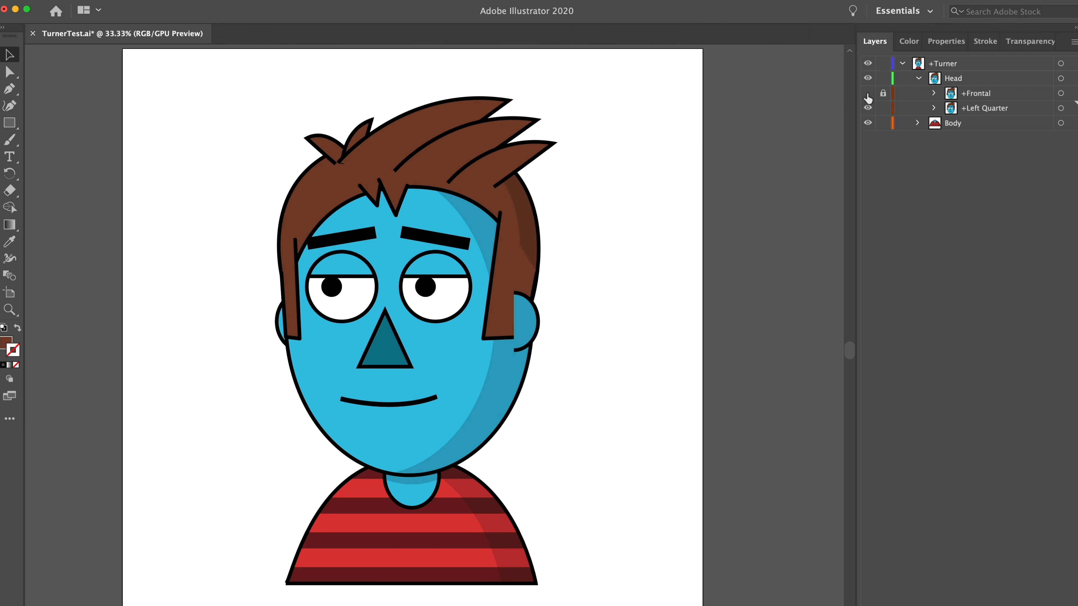
# Nudge the two small forehead hair spikes in +Left Quarter slightly down and to the left along the hairline
pyautogui.click(375, 191)
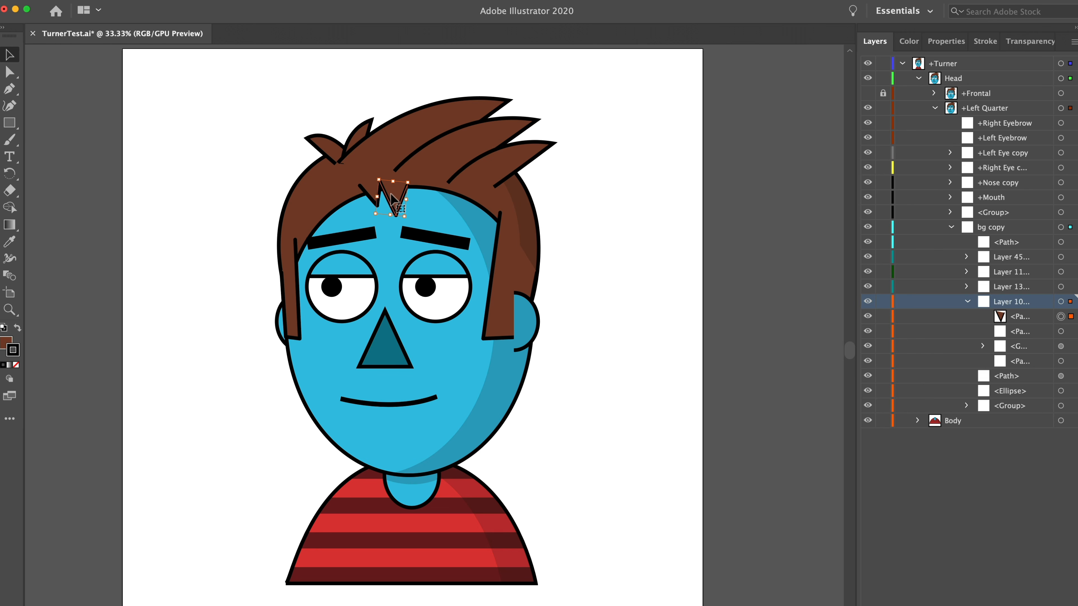
pyautogui.keyDown('shift'); pyautogui.click(376, 200); pyautogui.keyUp('shift')
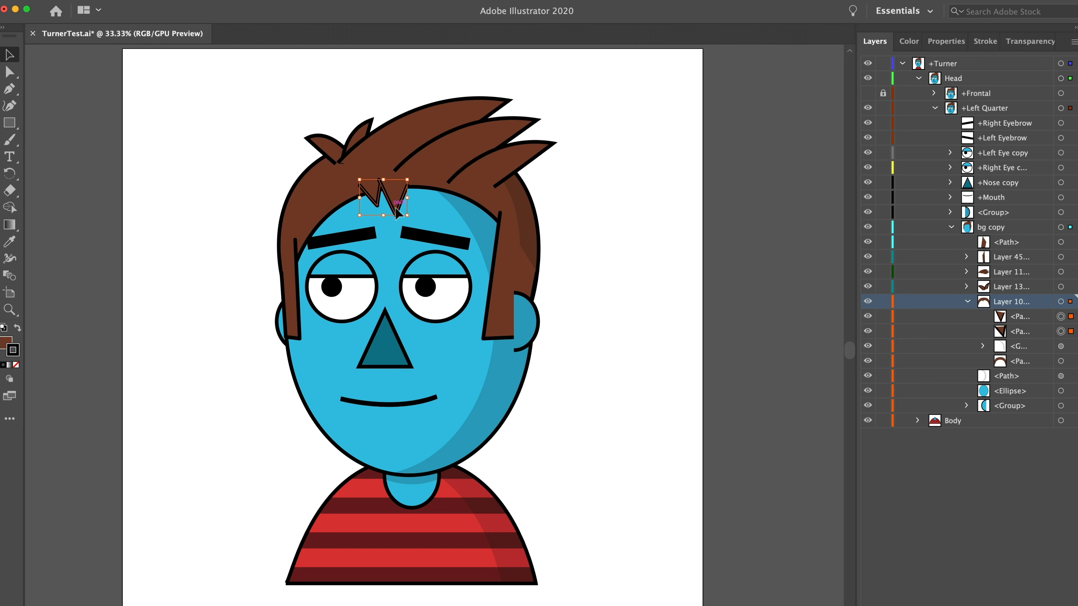
pyautogui.moveTo(413, 218); pyautogui.dragTo(417, 215)
pyautogui.press('Down')
pyautogui.press('Down')
pyautogui.press('Down')
pyautogui.press('Down')
pyautogui.press('Down')
pyautogui.press('Down')
pyautogui.press('Down')
pyautogui.press('Down')
pyautogui.press('Left')
pyautogui.press('Left')
pyautogui.press('Left')
pyautogui.press('Left')
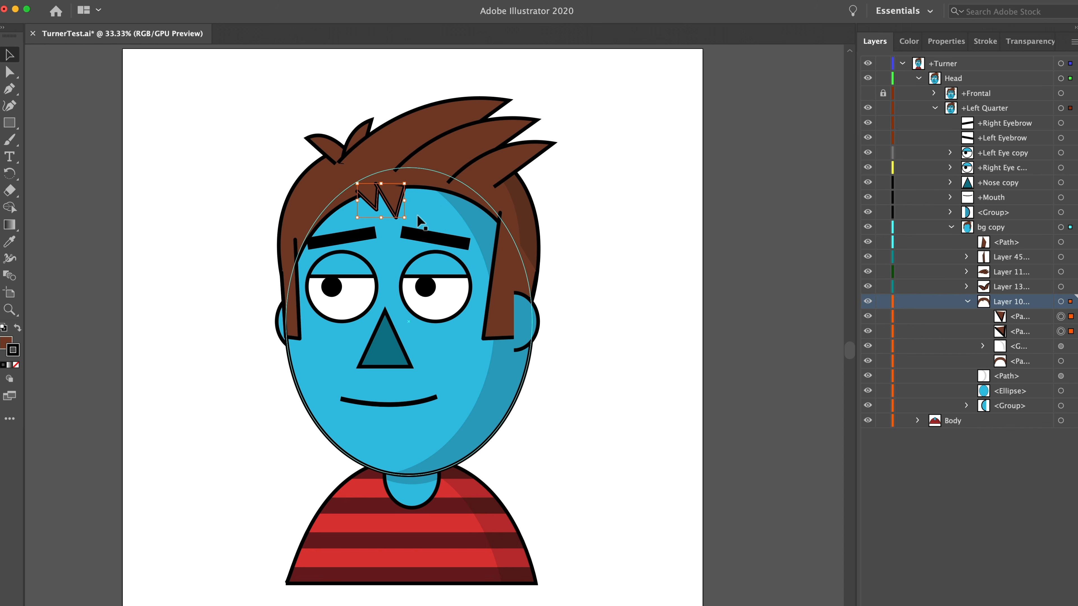
# Nudge the two small hair tufts on the crown of the +Left Quarter head slightly up and to the left
pyautogui.click(370, 128)
pyautogui.keyDown('shift'); pyautogui.click(363, 127); pyautogui.keyUp('shift')
pyautogui.press('Up')
pyautogui.press('Up')
pyautogui.press('Up')
pyautogui.press('Up')
pyautogui.press('Up')
pyautogui.press('Up')
pyautogui.press('Up')
pyautogui.press('Left')
pyautogui.press('Left')
pyautogui.press('Left')
pyautogui.press('Left')
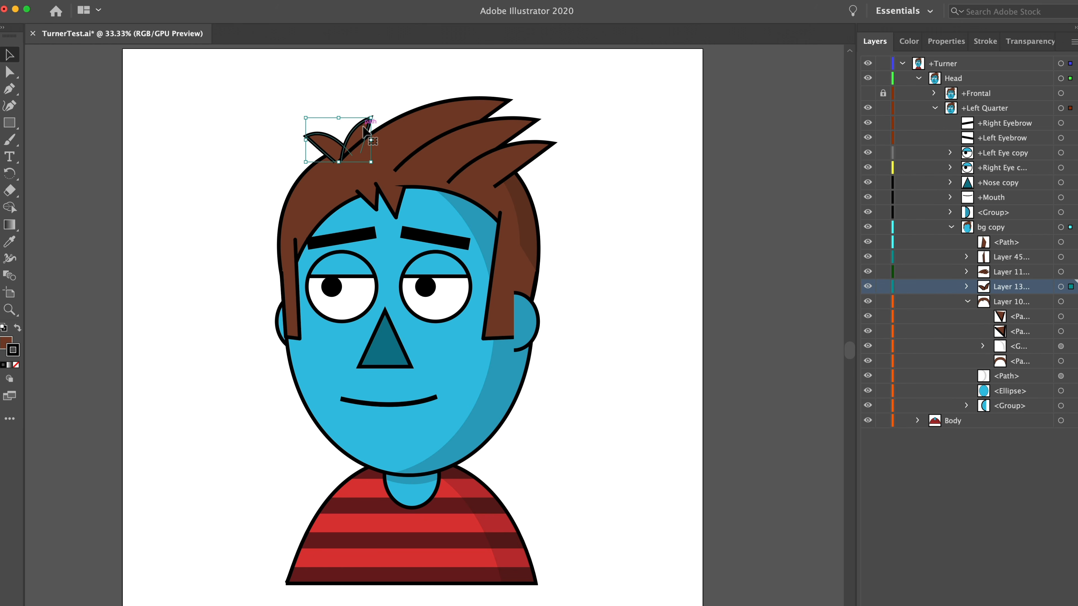
# Toggle the +Frontal layer's visibility repeatedly to compare the hair with +Left Quarter, leaving +Frontal hidden
pyautogui.click(867, 94)
pyautogui.click(866, 94)
pyautogui.click(867, 94)
pyautogui.click(867, 95)
pyautogui.click(867, 95)
pyautogui.click(867, 96)
pyautogui.click(867, 94)
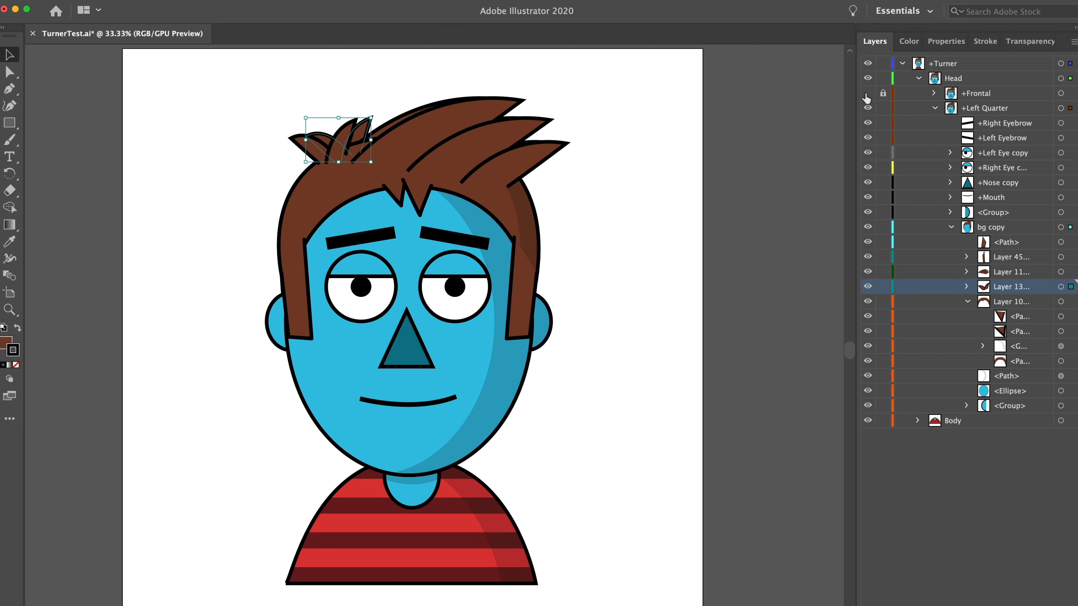
pyautogui.click(867, 94)
pyautogui.click(867, 94)
pyautogui.click(867, 95)
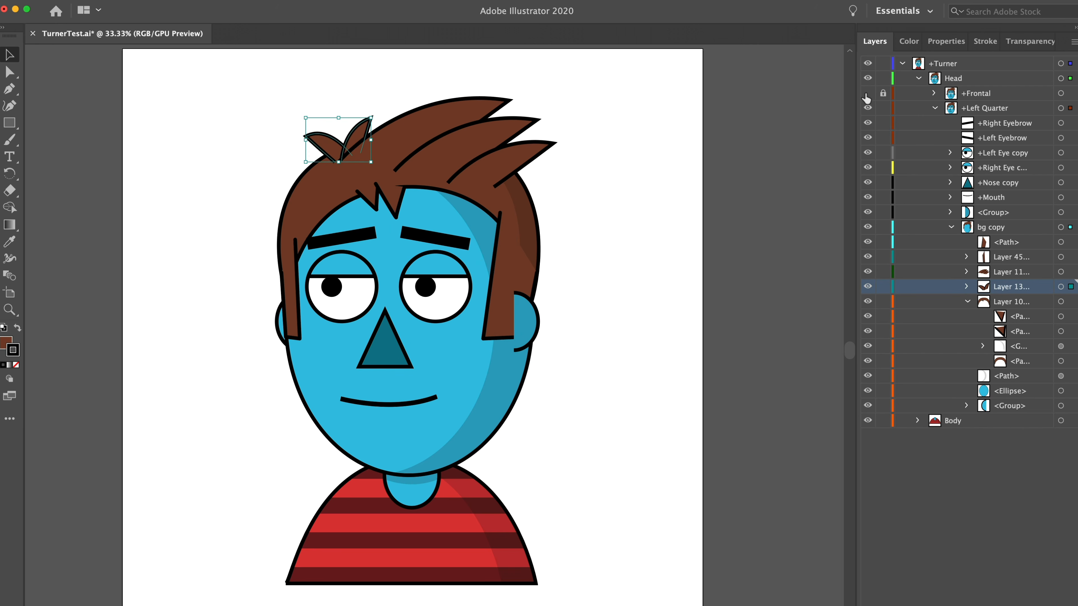
# Collapse and duplicate the +Left Quarter layer, and lock and hide the original
pyautogui.click(935, 107)
pyautogui.click(976, 108)
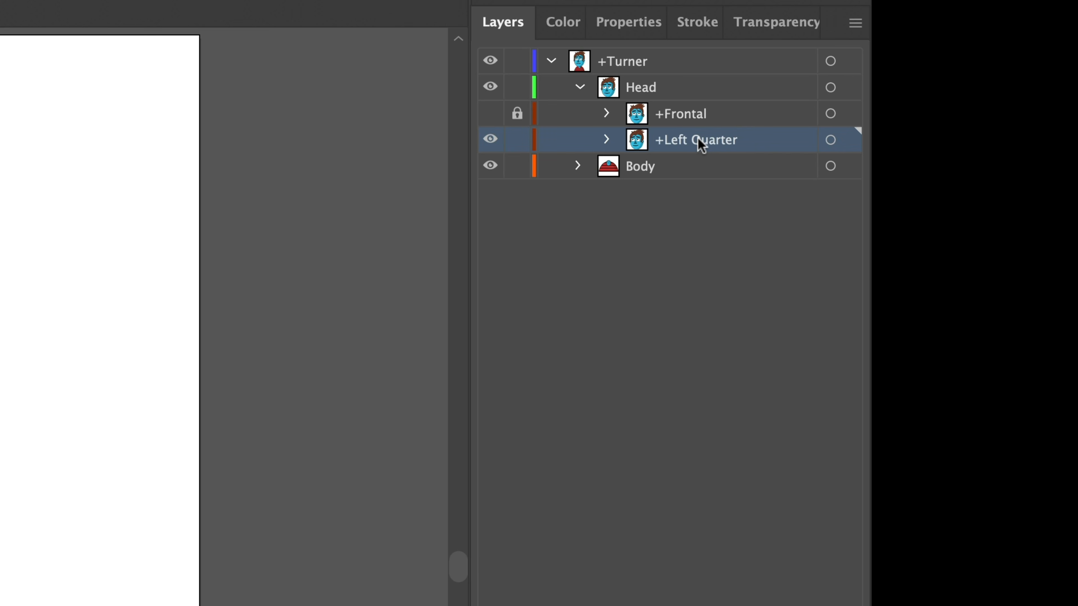
pyautogui.moveTo(699, 144); pyautogui.dragTo(696, 155)
pyautogui.click(517, 141)
pyautogui.click(490, 140)
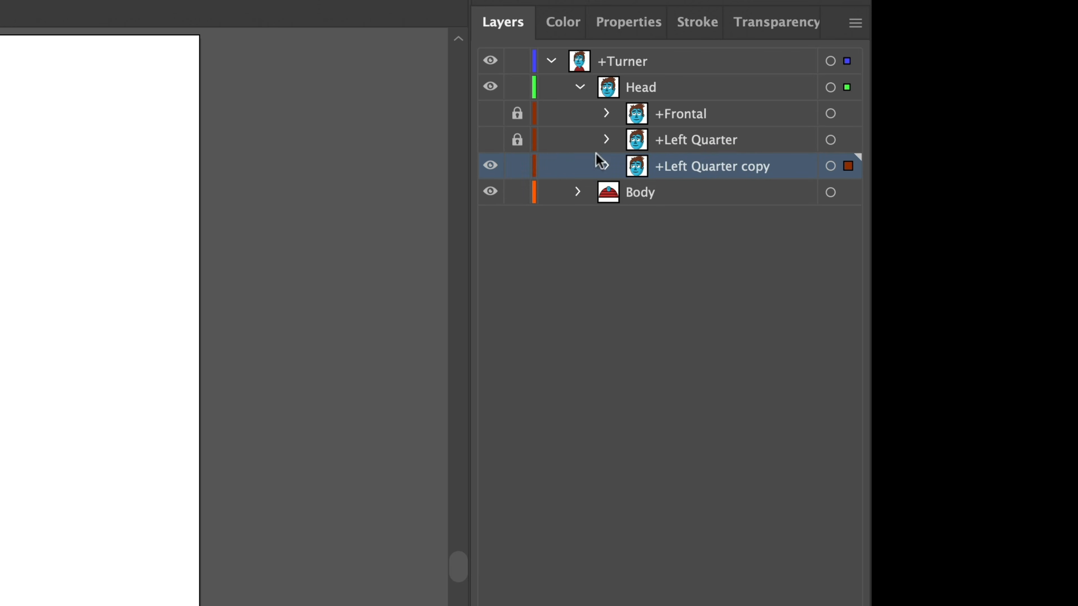
# Rename the duplicated +Left Quarter layer as +Left Profile
pyautogui.doubleClick(706, 166)
pyautogui.write('+Left {Pr')
pyautogui.press('BackSpace')
pyautogui.press('BackSpace')
pyautogui.press('BackSpace')
pyautogui.write('Profile')
pyautogui.click(415, 382)
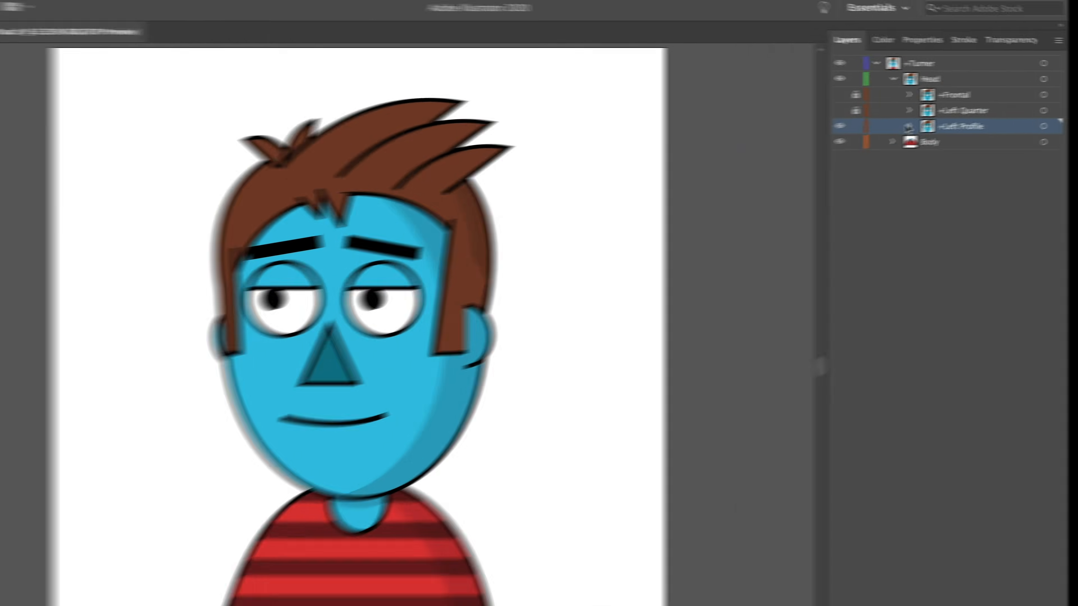
# Shift the eyebrows, eyes, nose and mouth in +Left Profile together to the left until the far eye reaches the face's edge
pyautogui.click(908, 126)
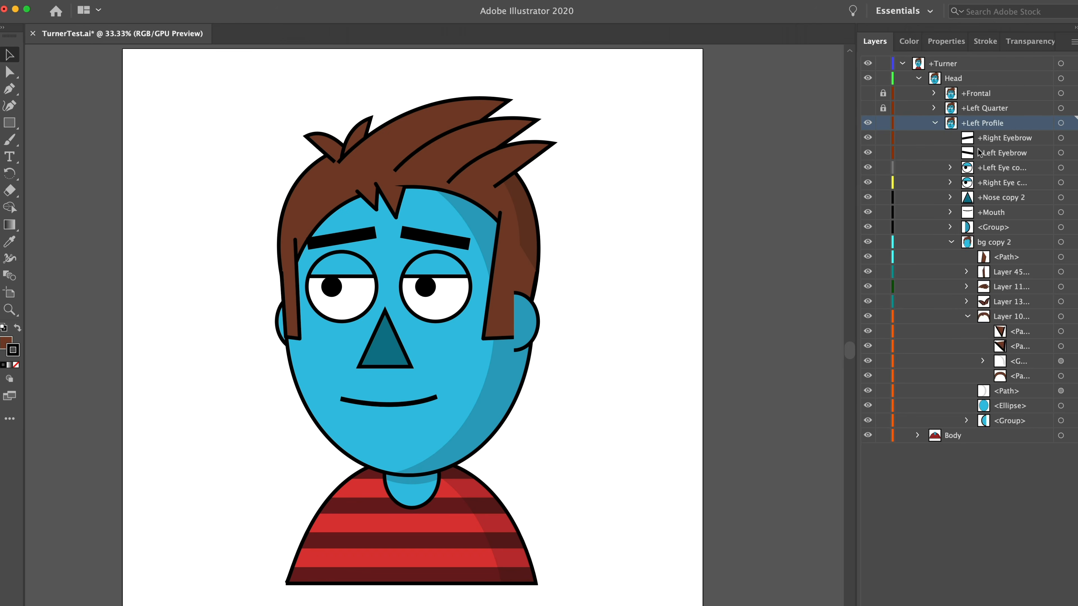
pyautogui.click(1061, 139)
pyautogui.keyDown('shift'); pyautogui.click(1061, 152); pyautogui.keyUp('shift')
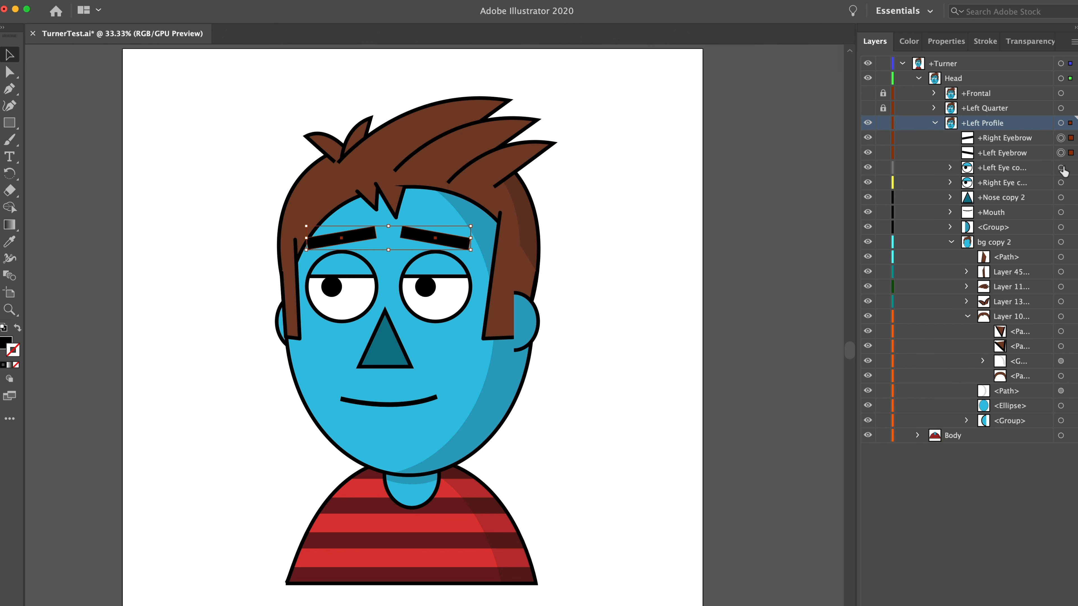
pyautogui.keyDown('shift'); pyautogui.click(1060, 167); pyautogui.keyUp('shift')
pyautogui.keyDown('shift'); pyautogui.click(1061, 182); pyautogui.keyUp('shift')
pyautogui.keyDown('shift'); pyautogui.click(1061, 197); pyautogui.keyUp('shift')
pyautogui.keyDown('shift'); pyautogui.click(1060, 213); pyautogui.keyUp('shift')
pyautogui.hotkey('shift', 'Left')
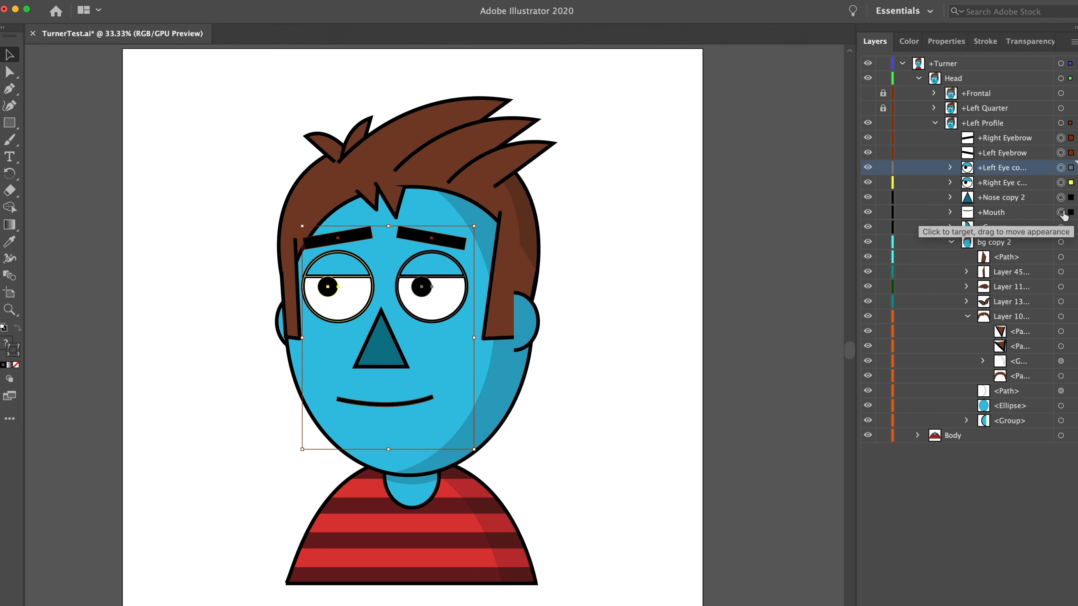
pyautogui.hotkey('shift', 'Left')
pyautogui.hotkey('shift', 'Left')
pyautogui.hotkey('shift', 'Left')
pyautogui.hotkey('shift', 'Left')
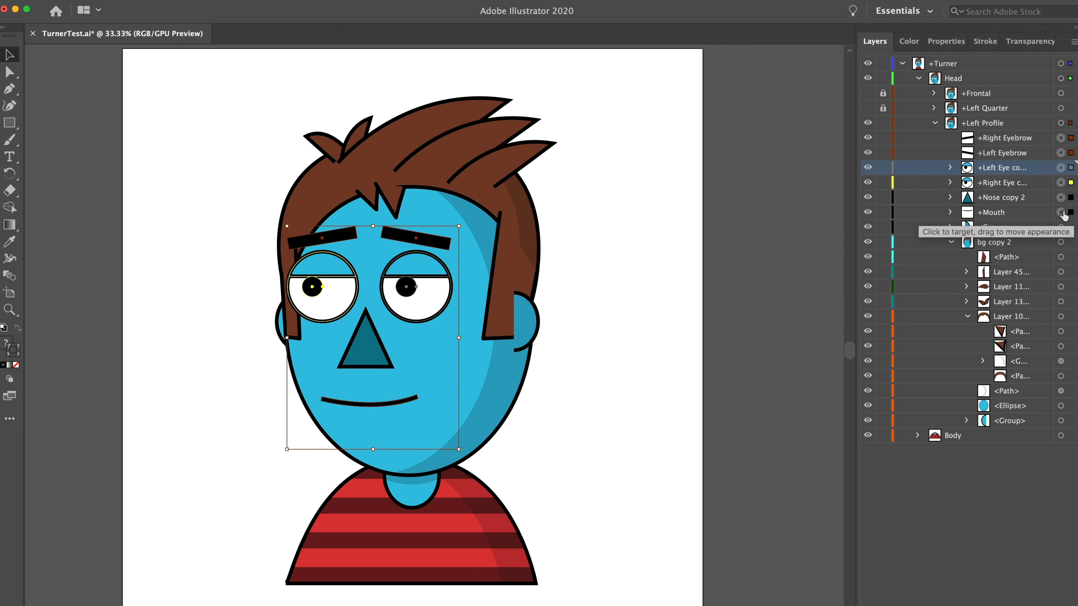
pyautogui.click(717, 366)
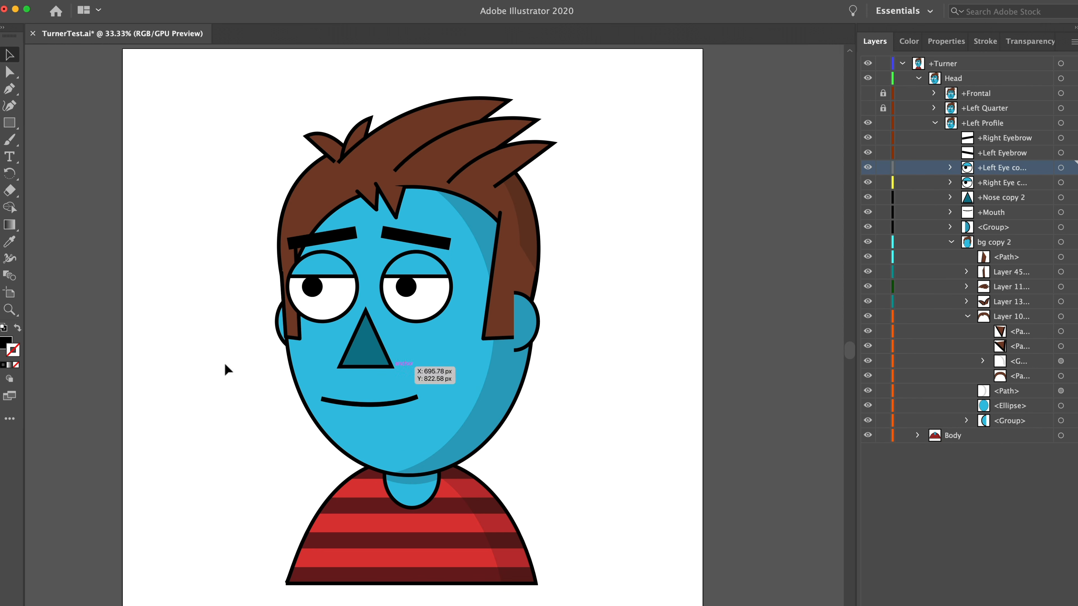
# Delete the far-side ear and the narrow far-side sideburn from the +Left Profile head
pyautogui.click(281, 330)
pyautogui.press('Delete')
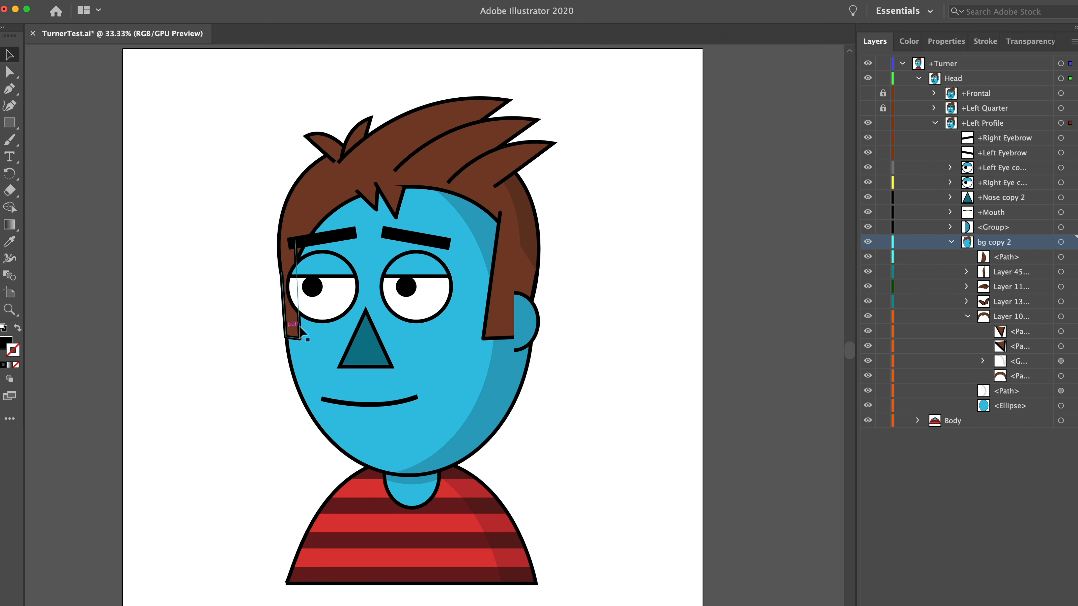
pyautogui.click(295, 328)
pyautogui.press('Delete')
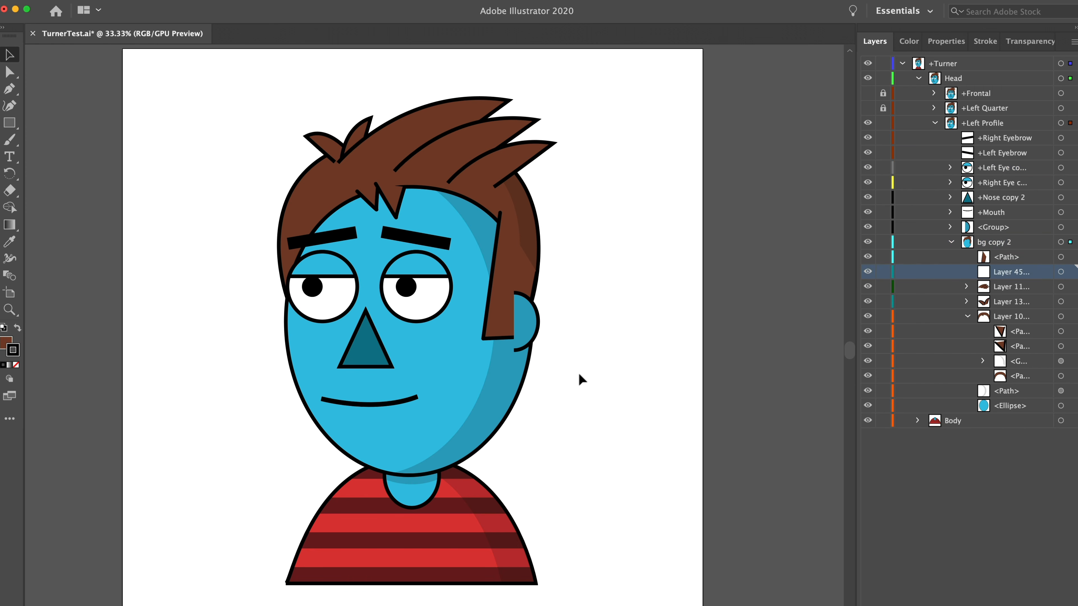
# Widen the remaining sideburn toward the face and raise its upper inner anchor point to meet the hairline
pyautogui.click(498, 314)
pyautogui.moveTo(482, 276); pyautogui.dragTo(456, 277)
pyautogui.press('a')
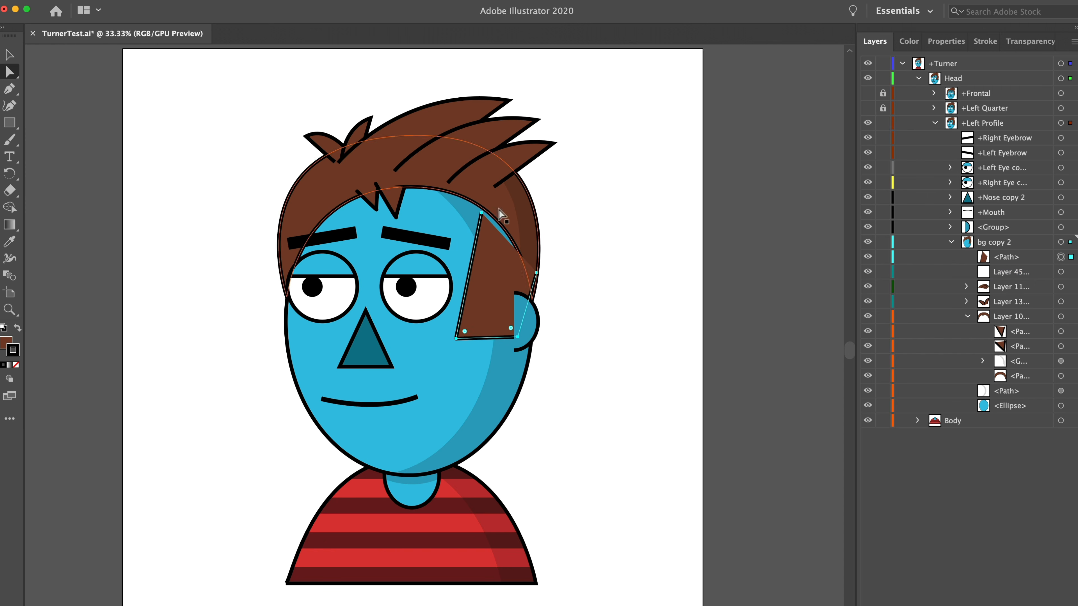
pyautogui.click(601, 267)
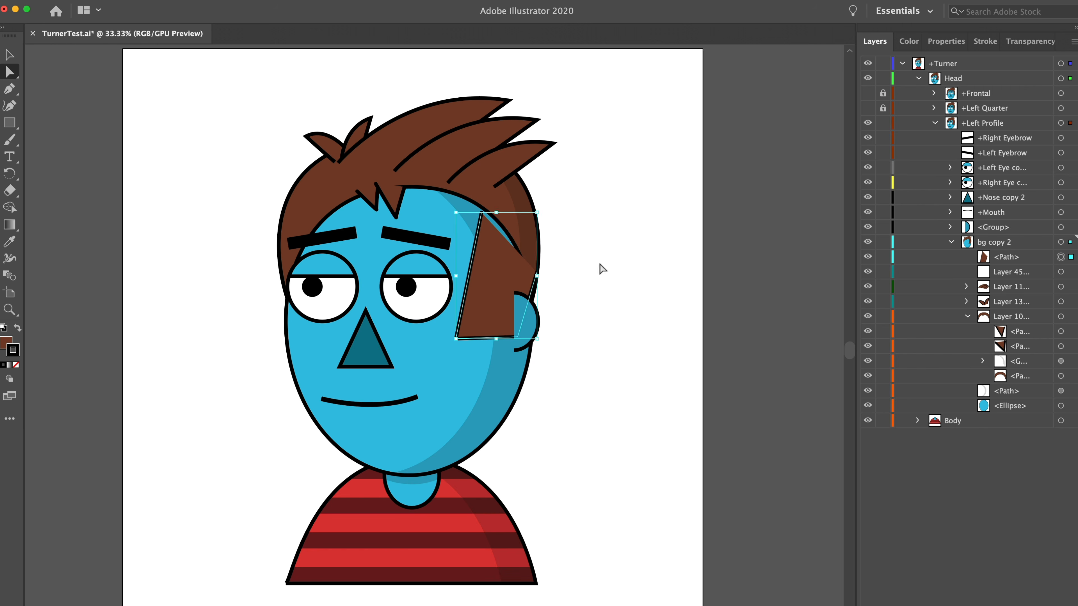
pyautogui.click(481, 214)
pyautogui.moveTo(481, 214); pyautogui.dragTo(485, 196)
pyautogui.click(580, 338)
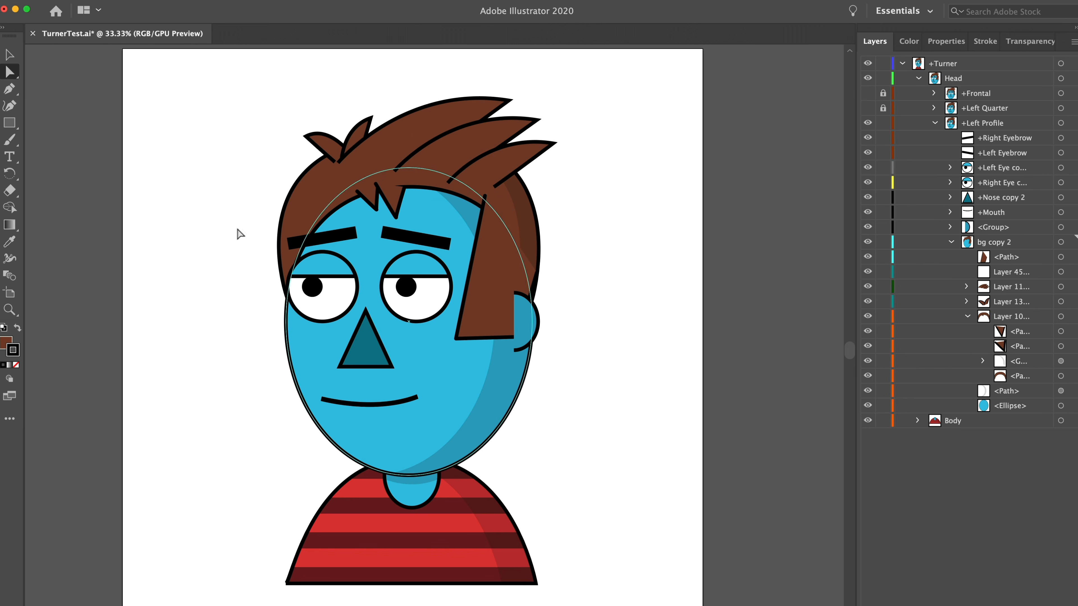
# Move the visible ear inward from the head's edge so it overlaps the widened sideburn
pyautogui.click(9, 54)
pyautogui.click(534, 325)
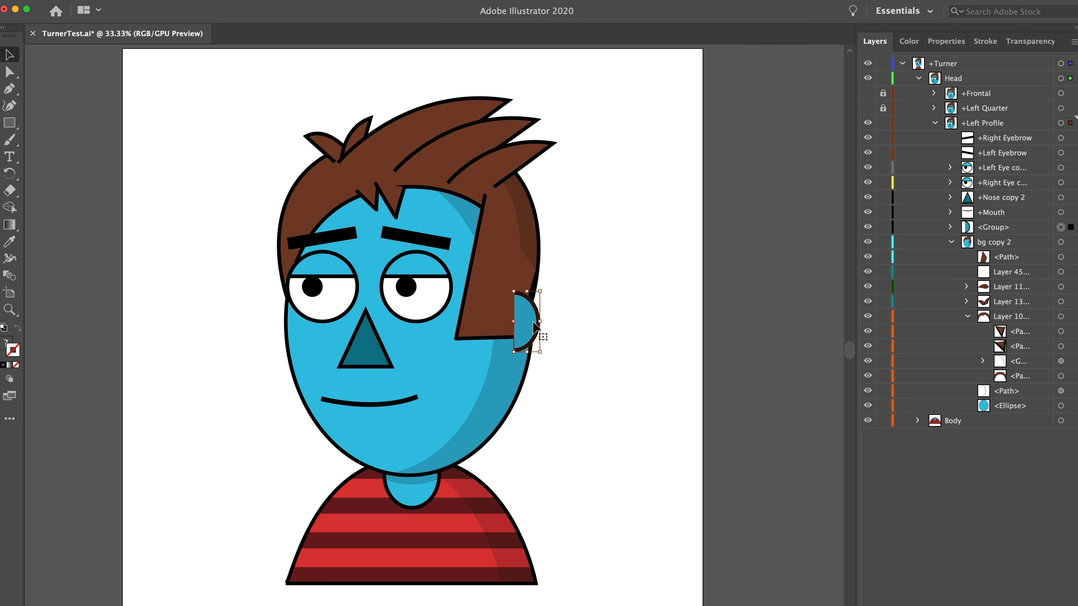
pyautogui.moveTo(533, 323); pyautogui.dragTo(534, 326)
pyautogui.click(613, 160)
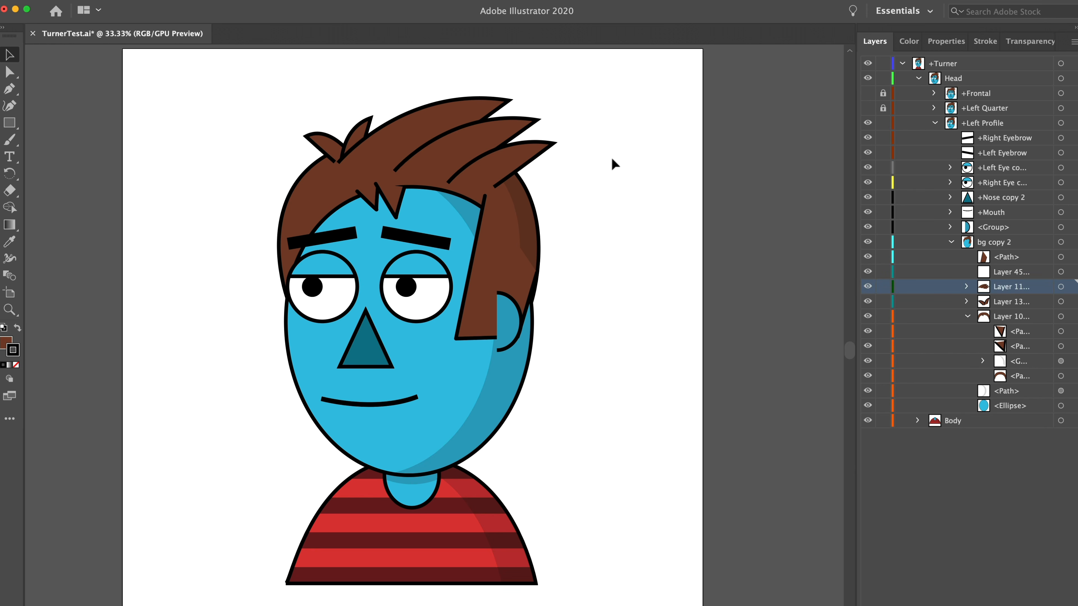
pyautogui.click(493, 102)
pyautogui.moveTo(487, 110); pyautogui.dragTo(448, 111)
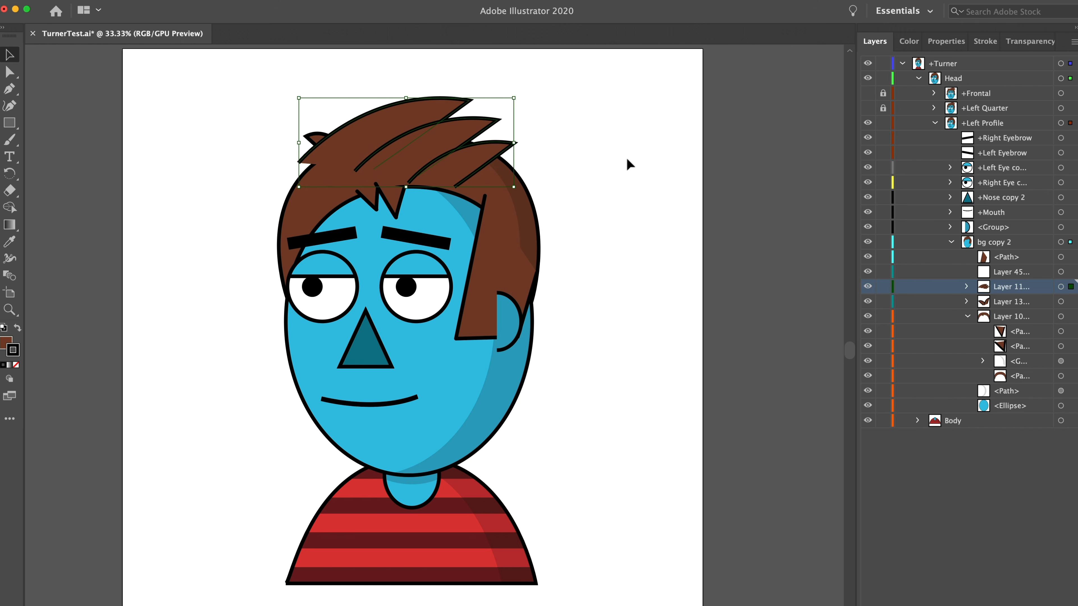
pyautogui.press('super+z')
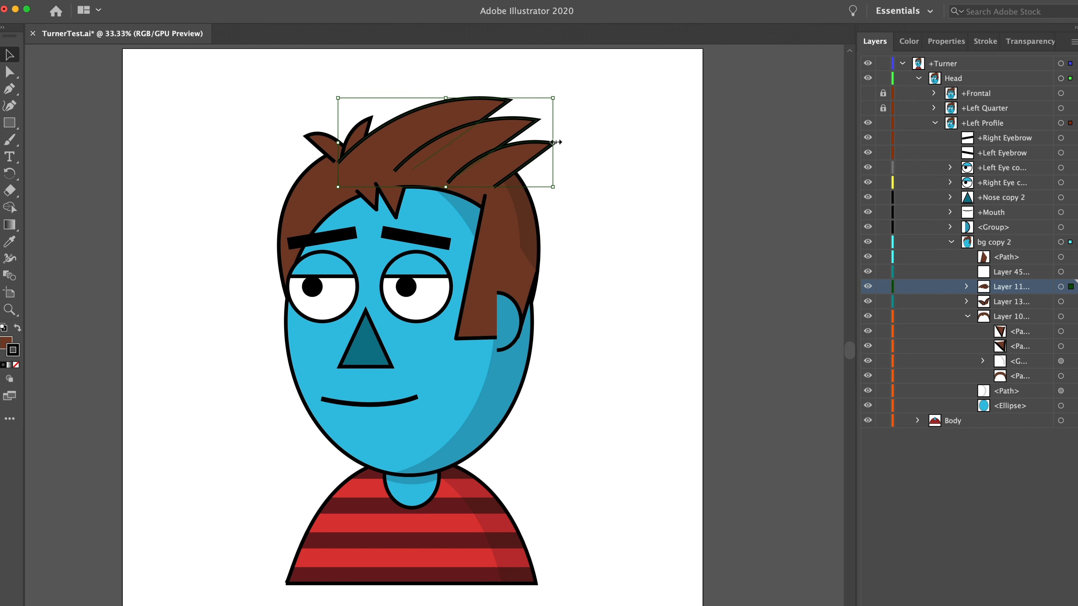
# Mirror the large swept hair shape horizontally so its spikes point left over the forehead
pyautogui.moveTo(553, 143); pyautogui.dragTo(348, 149)
pyautogui.moveTo(500, 147)
pyautogui.mouseDown()
pyautogui.moveTo(390, 148)
pyautogui.moveTo(500, 147)
pyautogui.mouseUp()
pyautogui.hotkey('ctrl', 'z')
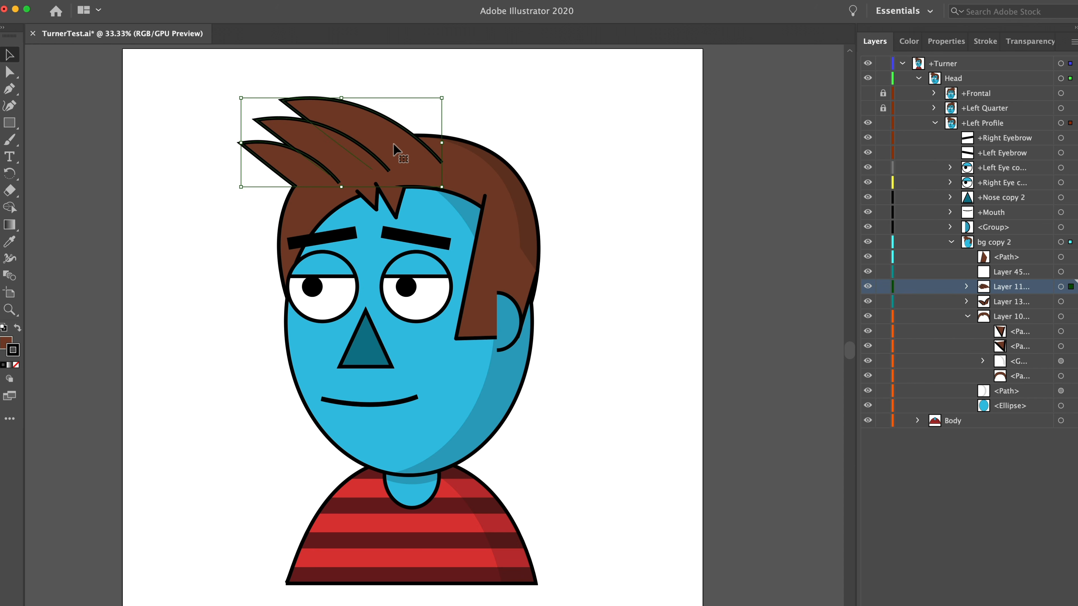
pyautogui.keyDown('shift'); pyautogui.click(330, 97); pyautogui.keyUp('shift')
pyautogui.keyDown('shift'); pyautogui.click(349, 107); pyautogui.keyUp('shift')
pyautogui.moveTo(348, 107); pyautogui.dragTo(405, 97)
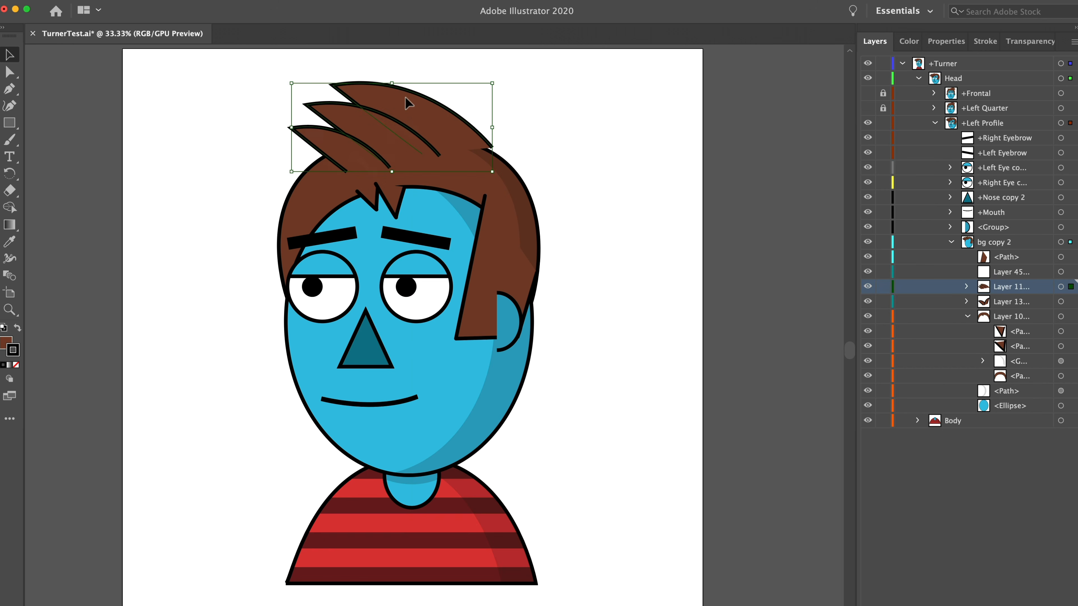
pyautogui.press('super+z')
pyautogui.press('super+shift+z')
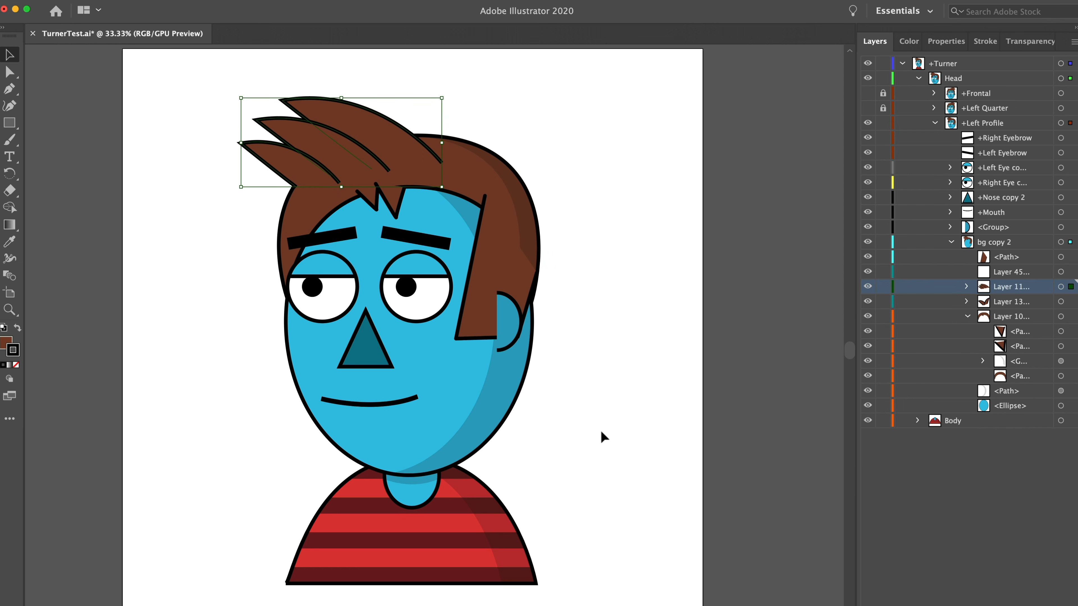
# Mirror the pair of small hair tufts horizontally and shift them right to the back of the head's crown
pyautogui.click(975, 302)
pyautogui.click(1061, 302)
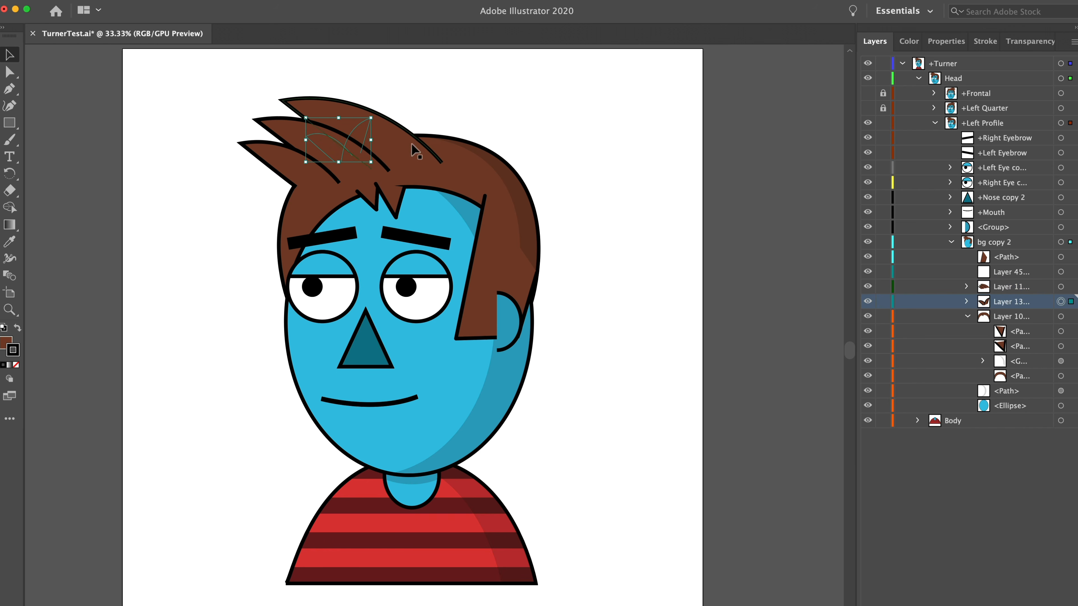
pyautogui.moveTo(346, 140); pyautogui.dragTo(376, 142)
pyautogui.hotkey('shift', 'Right')
pyautogui.hotkey('shift', 'Right')
pyautogui.hotkey('shift', 'Right')
pyautogui.hotkey('shift', 'Right')
pyautogui.hotkey('shift', 'Right')
pyautogui.hotkey('shift', 'Right')
pyautogui.hotkey('shift', 'Right')
pyautogui.hotkey('shift', 'Right')
pyautogui.hotkey('shift', 'Right')
pyautogui.hotkey('shift', 'Right')
pyautogui.hotkey('shift', 'Right')
pyautogui.hotkey('shift', 'Right')
pyautogui.hotkey('shift', 'Right')
pyautogui.hotkey('shift', 'Right')
pyautogui.hotkey('shift', 'Right')
pyautogui.hotkey('shift', 'Right')
pyautogui.hotkey('shift', 'Right')
pyautogui.hotkey('shift', 'Right')
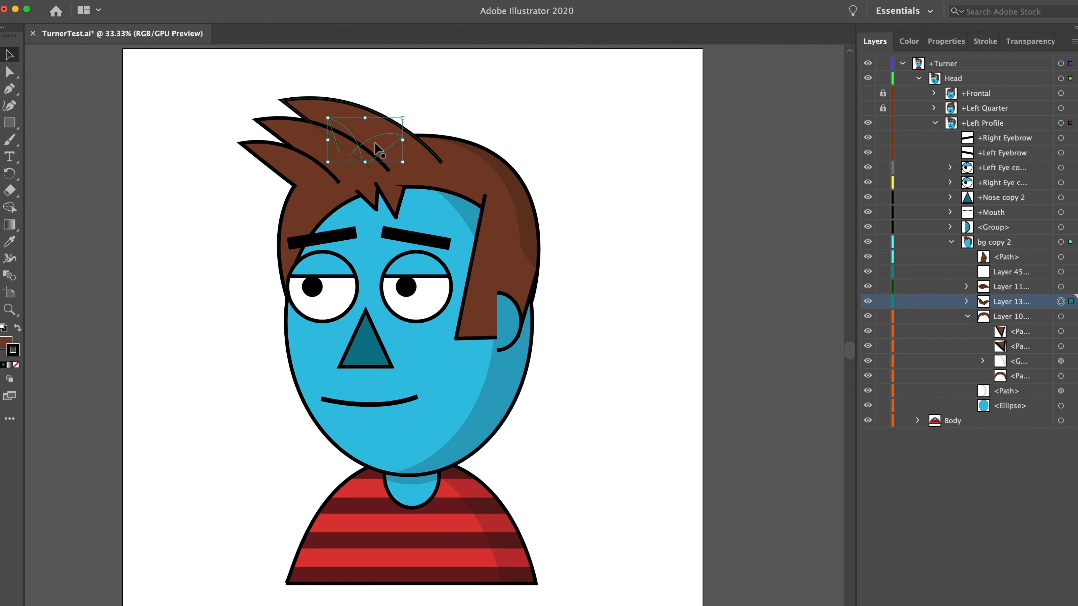
pyautogui.hotkey('shift', 'Right')
pyautogui.hotkey('shift', 'Right')
pyautogui.hotkey('shift', 'Right')
pyautogui.hotkey('shift', 'Right')
pyautogui.hotkey('shift', 'Right')
pyautogui.hotkey('shift', 'Right')
pyautogui.hotkey('shift', 'Right')
pyautogui.hotkey('shift', 'Right')
pyautogui.hotkey('shift', 'Right')
pyautogui.hotkey('shift', 'Right')
pyautogui.hotkey('shift', 'Right')
pyautogui.hotkey('shift', 'Right')
pyautogui.hotkey('shift', 'Right')
pyautogui.hotkey('shift', 'Right')
pyautogui.hotkey('shift', 'Right')
pyautogui.hotkey('shift', 'Right')
pyautogui.hotkey('shift', 'Right')
pyautogui.hotkey('shift', 'Right')
pyautogui.hotkey('shift', 'Right')
pyautogui.hotkey('shift', 'Right')
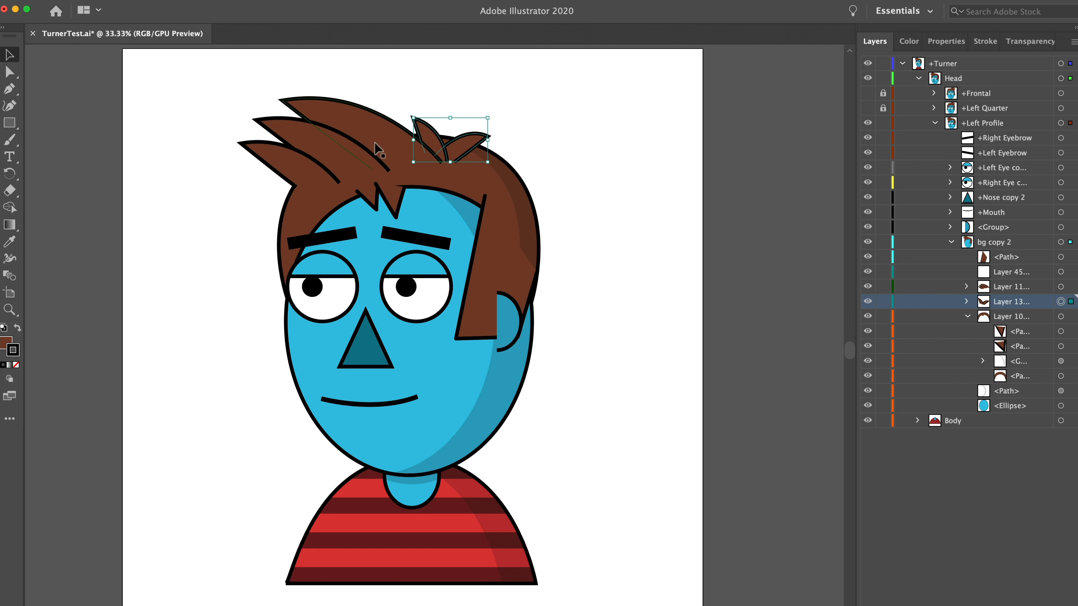
pyautogui.hotkey('shift', 'Right')
pyautogui.hotkey('shift', 'Right')
pyautogui.hotkey('shift', 'Right')
pyautogui.hotkey('shift', 'Right')
pyautogui.hotkey('shift', 'Right')
pyautogui.hotkey('shift', 'Right')
pyautogui.hotkey('shift', 'Right')
pyautogui.hotkey('shift', 'Right')
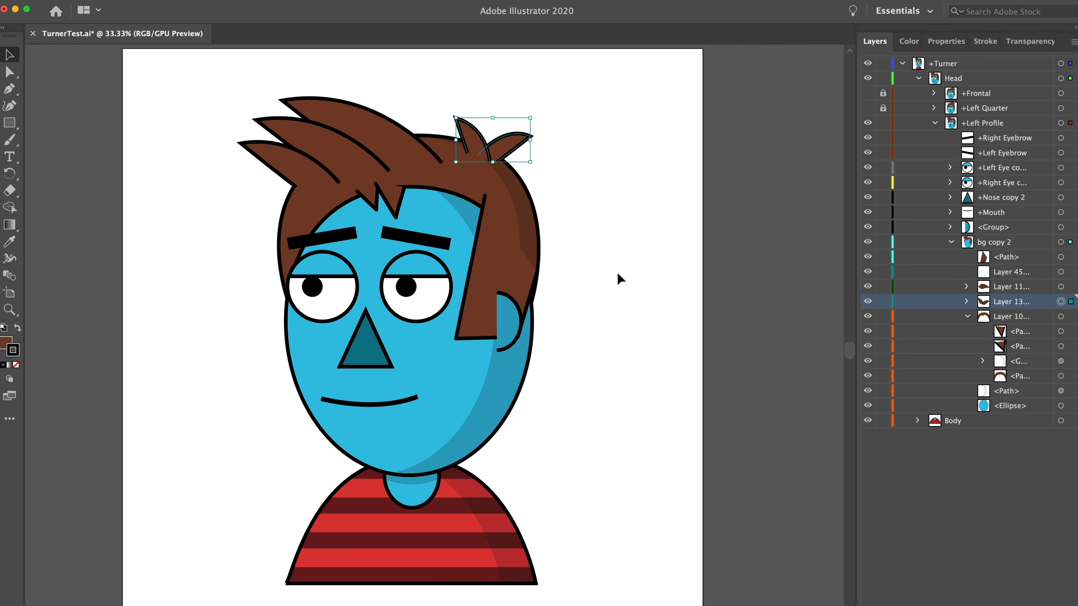
pyautogui.click(617, 272)
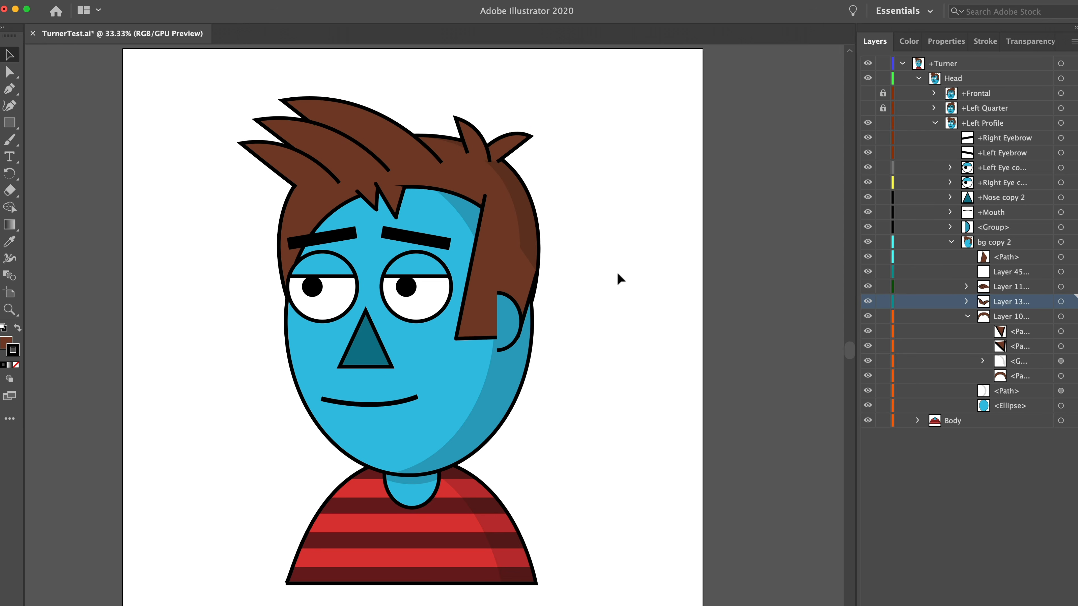
# Shift both pupils in +Left Profile to the left so they look toward the turn direction
pyautogui.click(440, 227)
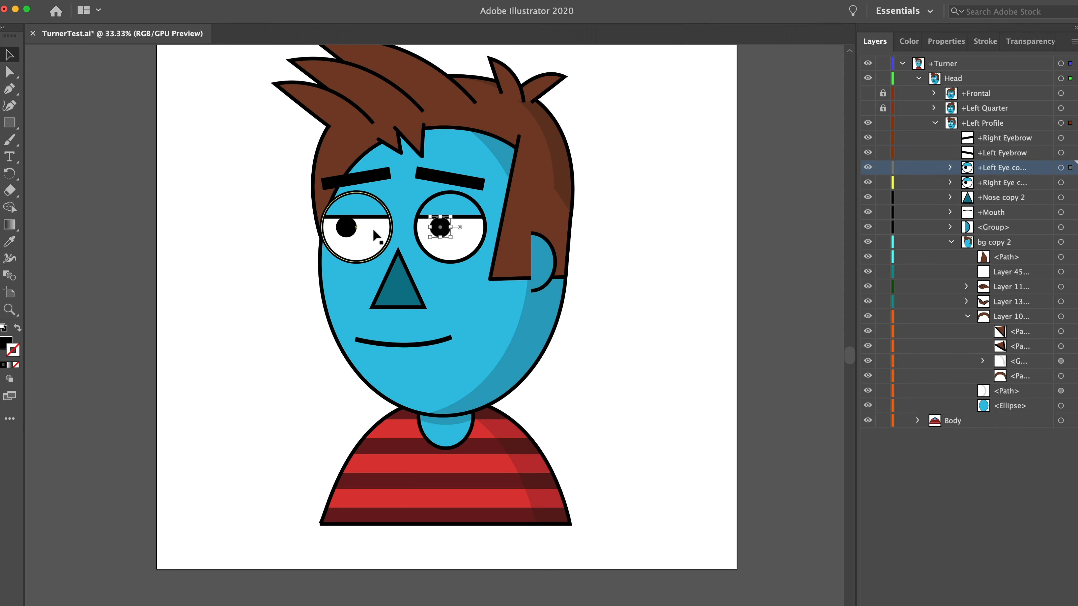
pyautogui.keyDown('shift'); pyautogui.click(354, 226); pyautogui.keyUp('shift')
pyautogui.moveTo(354, 231); pyautogui.dragTo(354, 227)
pyautogui.click(581, 266)
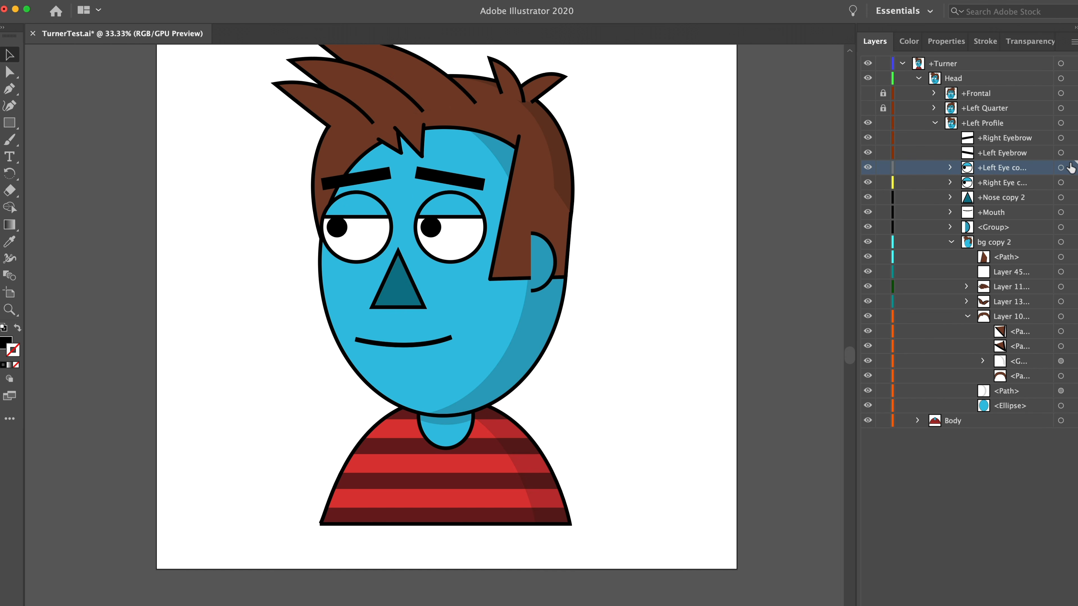
# Narrow the right eye and +Right Eyebrow together in +Left Profile so the far eye looks foreshortened
pyautogui.click(1061, 168)
pyautogui.click(1061, 182)
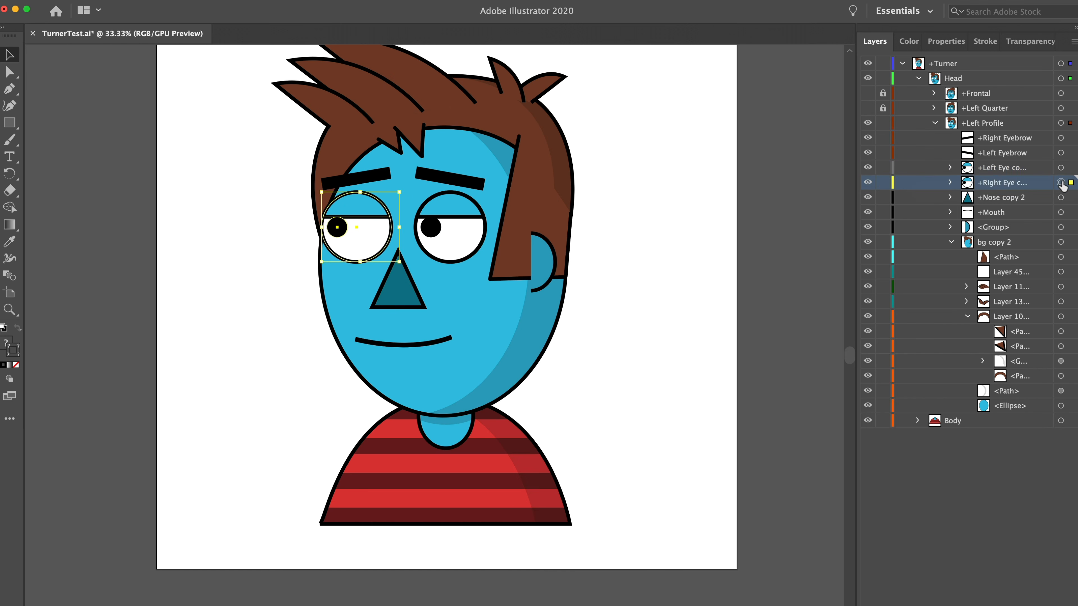
pyautogui.keyDown('shift'); pyautogui.click(1061, 138); pyautogui.keyUp('shift')
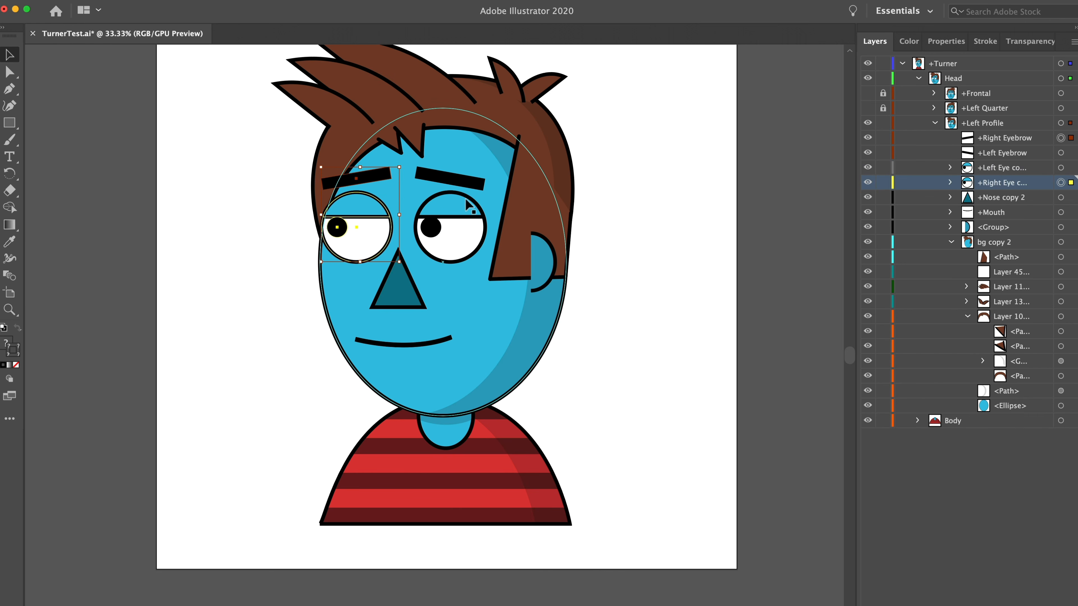
pyautogui.moveTo(402, 215); pyautogui.dragTo(395, 215)
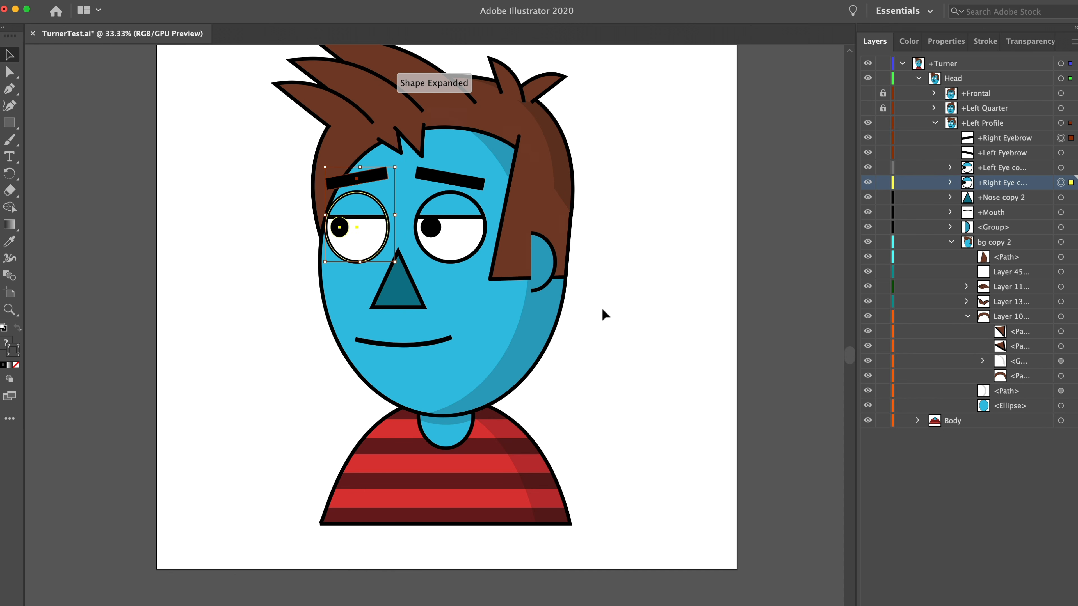
pyautogui.click(647, 287)
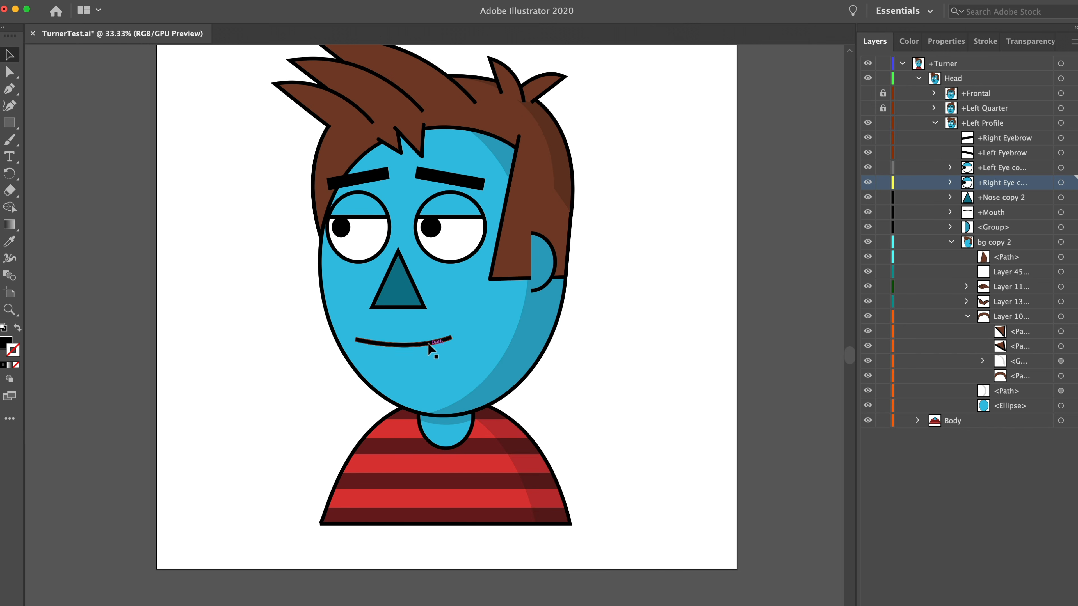
# Narrow the +Mouth in +Left Profile slightly and nudge it a little to the left
pyautogui.click(1061, 212)
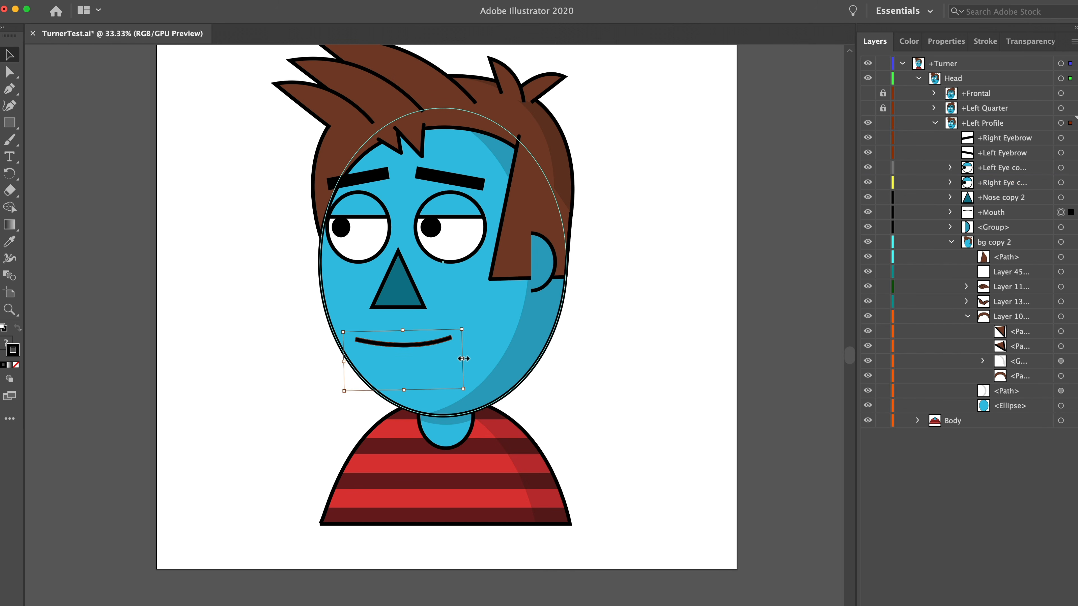
pyautogui.moveTo(463, 359); pyautogui.dragTo(456, 359)
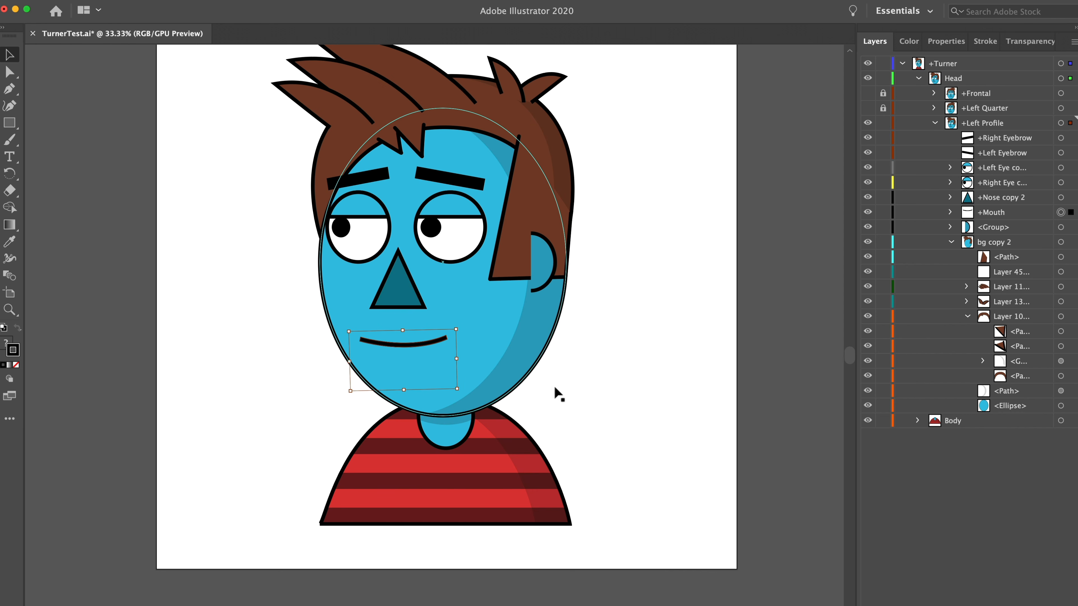
pyautogui.press('Left')
pyautogui.press('Left')
pyautogui.press('Left')
pyautogui.click(680, 392)
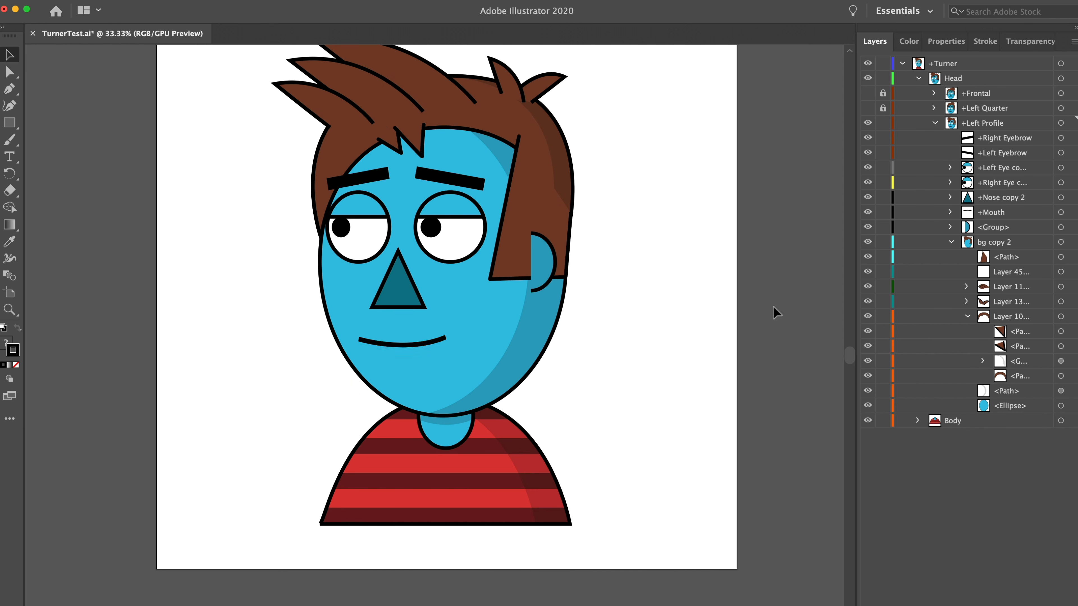
# Compare the reshaped head with +Left Quarter by toggling that layer's visibility
pyautogui.click(865, 111)
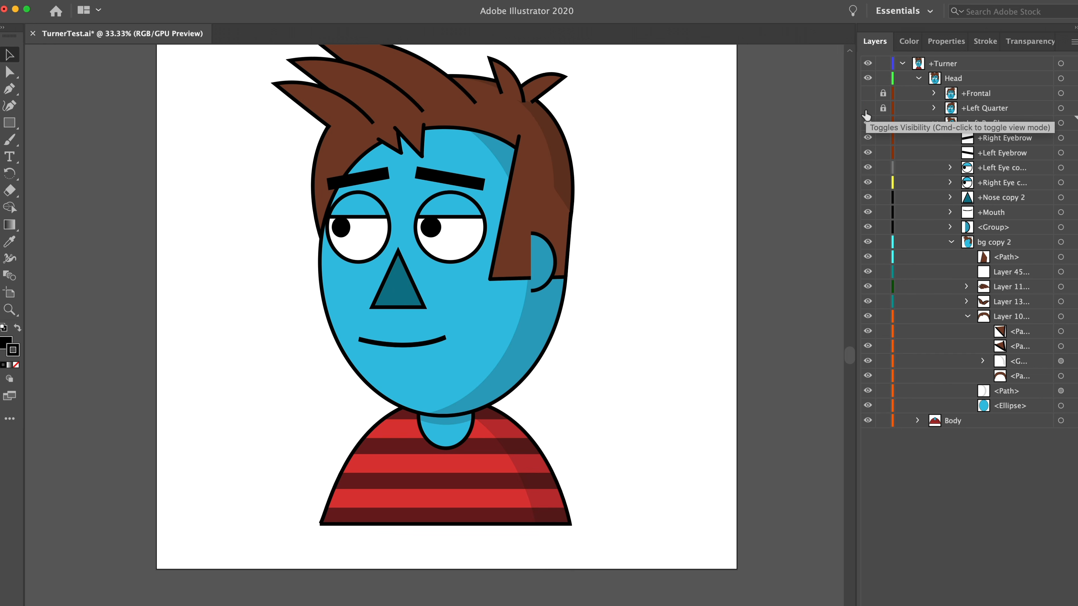
pyautogui.click(867, 111)
pyautogui.click(866, 111)
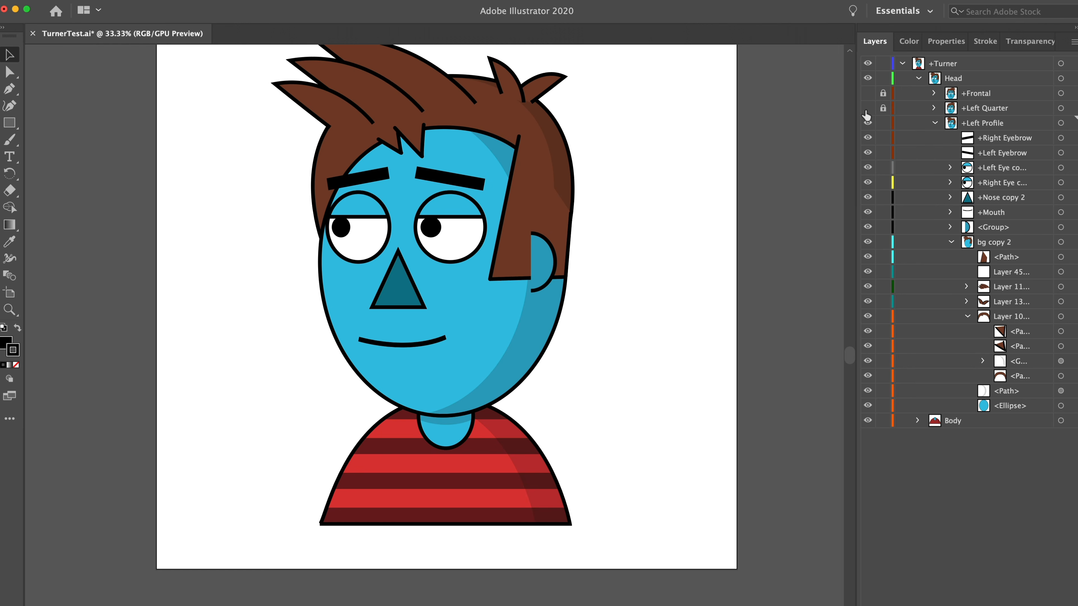
pyautogui.click(866, 111)
pyautogui.click(866, 111)
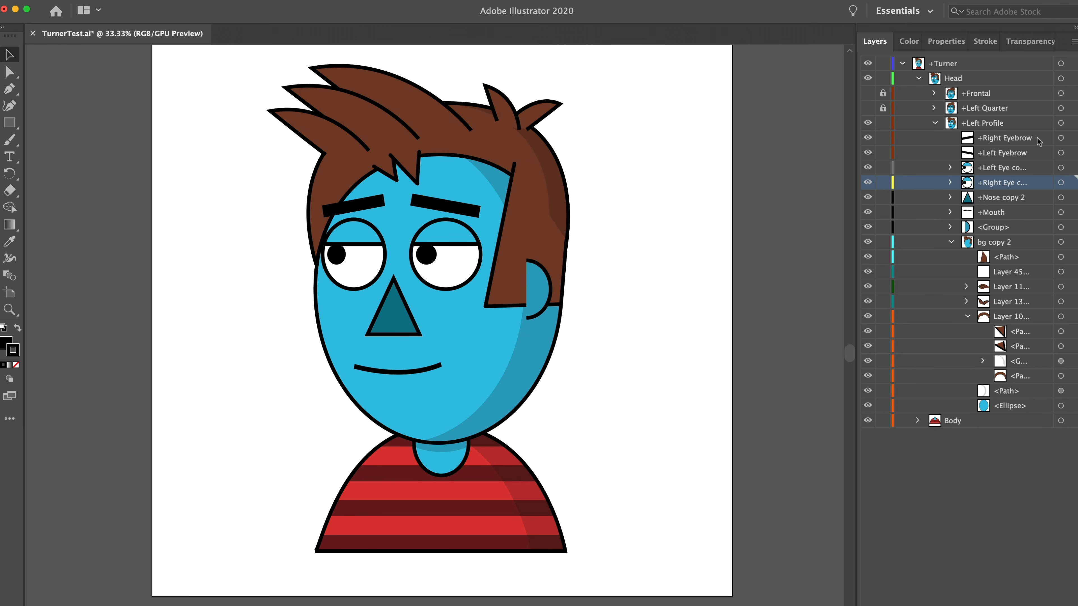
# Delete the right eyebrow and the right eye artwork from +Left Profile
pyautogui.click(1060, 139)
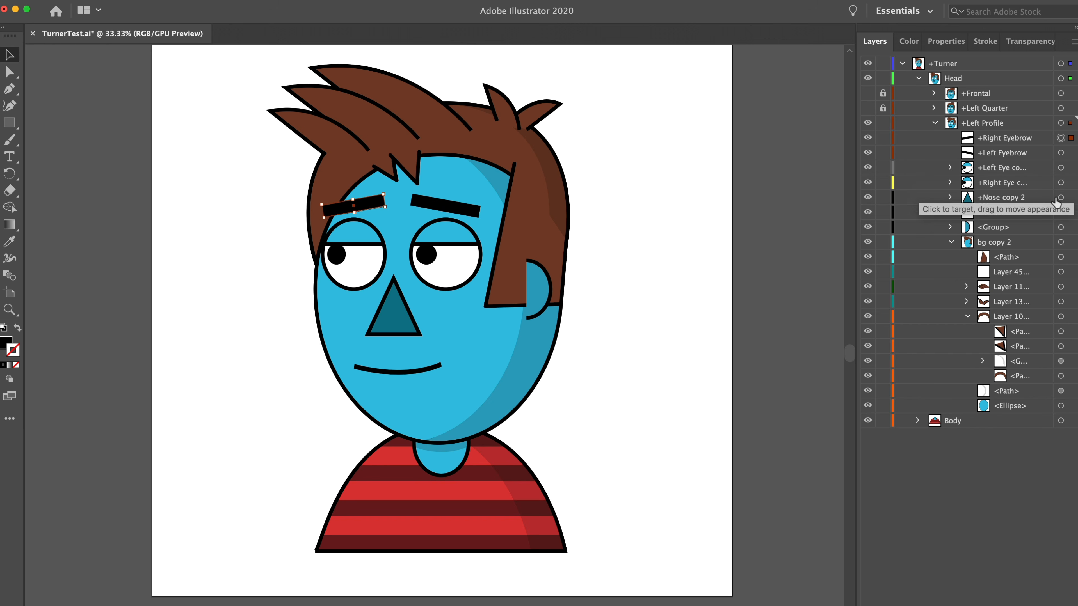
pyautogui.click(1059, 183)
pyautogui.press('Delete')
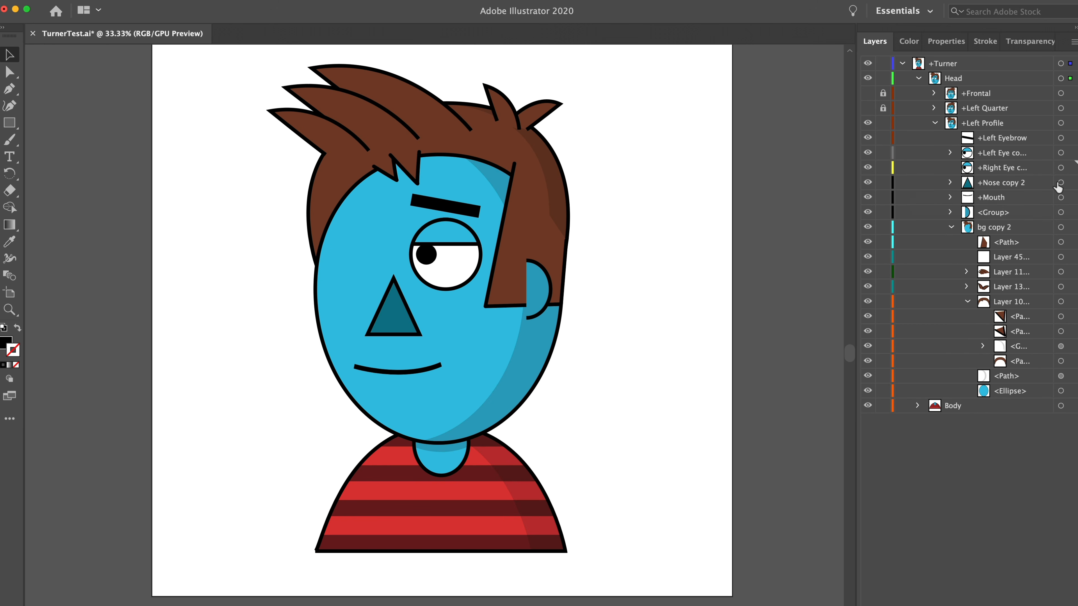
# Move the nose onto the left edge of the face and shift the mouth left until it slightly crosses the face outline
pyautogui.moveTo(390, 311); pyautogui.dragTo(316, 307)
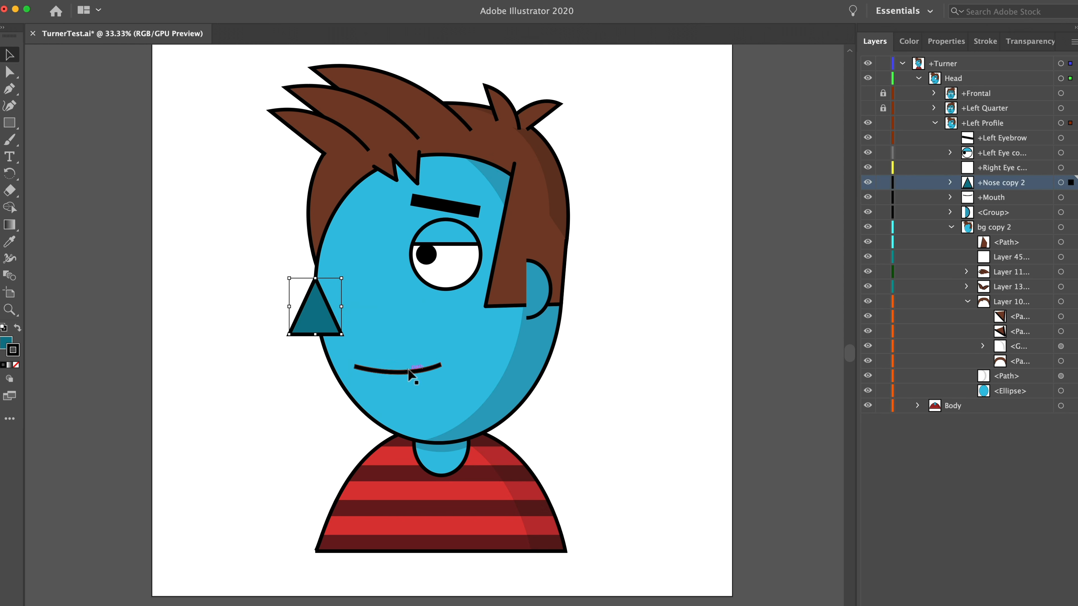
pyautogui.click(1061, 198)
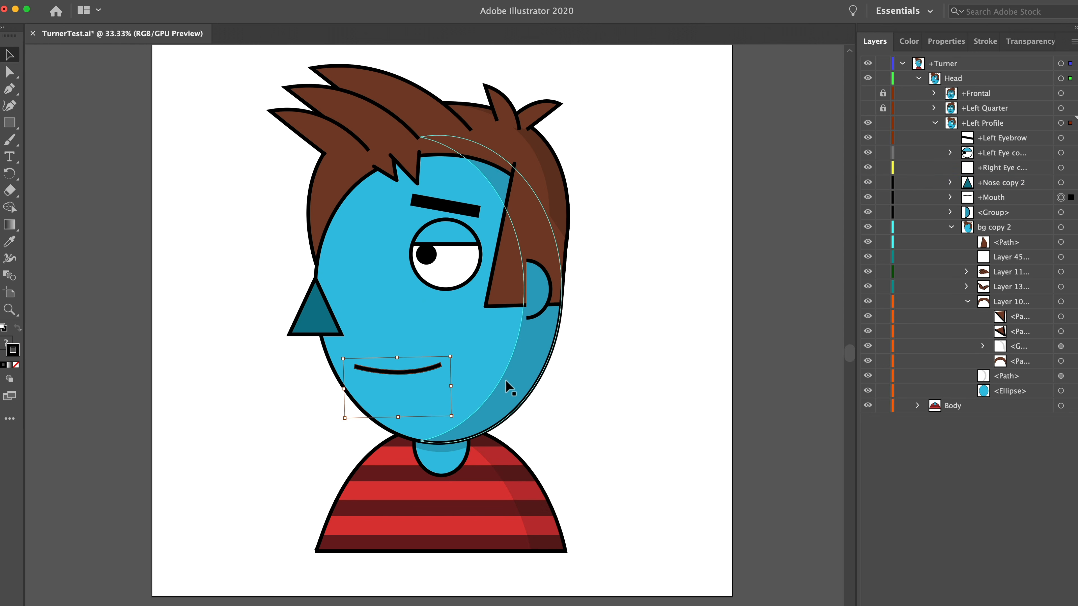
pyautogui.press('Left')
pyautogui.press('Left')
pyautogui.press('Left')
pyautogui.press('Left')
pyautogui.press('Left')
pyautogui.press('Left')
pyautogui.press('Left')
pyautogui.press('Left')
pyautogui.press('Left')
pyautogui.press('Left')
pyautogui.press('Left')
pyautogui.press('Left')
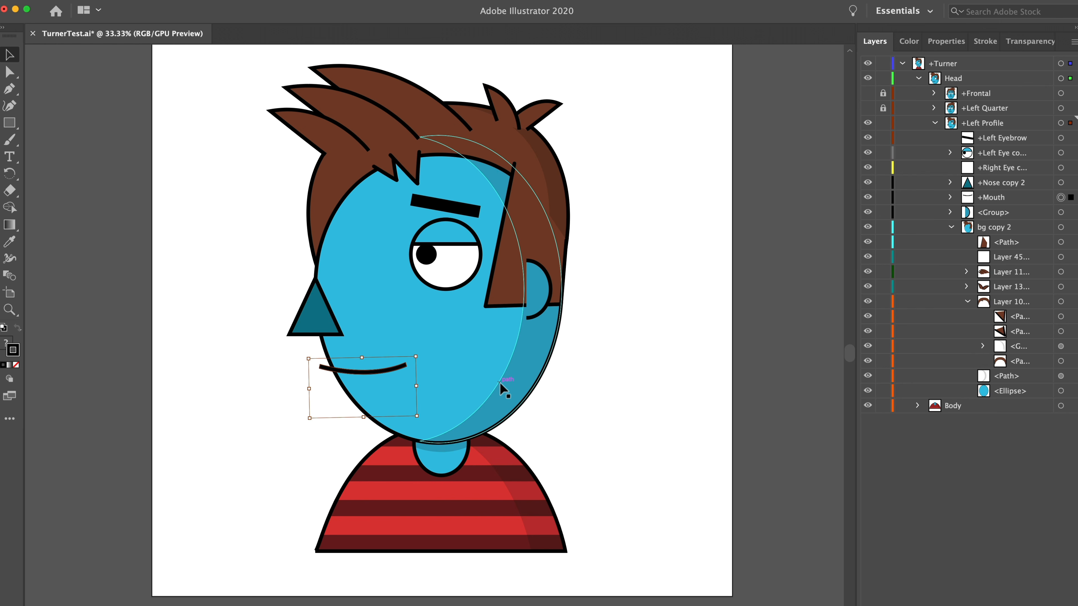
# Move the left eyebrow and left eye together to the left, toward the front of the face
pyautogui.click(1061, 138)
pyautogui.keyDown('shift'); pyautogui.click(1061, 153); pyautogui.keyUp('shift')
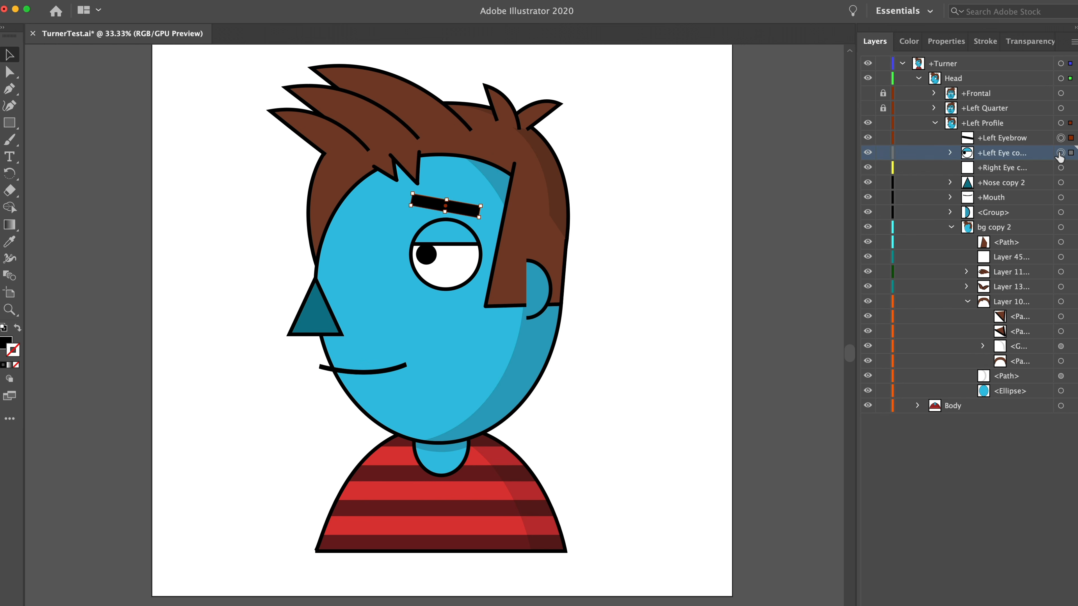
pyautogui.press('Left')
pyautogui.press('Left')
pyautogui.press('Left')
pyautogui.press('Left')
pyautogui.press('Left')
pyautogui.press('Left')
pyautogui.press('Left')
pyautogui.press('Left')
pyautogui.press('Left')
pyautogui.press('Left')
pyautogui.press('Left')
pyautogui.press('Left')
pyautogui.press('Left')
pyautogui.press('Left')
pyautogui.press('Left')
pyautogui.press('Left')
pyautogui.press('Left')
pyautogui.press('Left')
pyautogui.press('Left')
pyautogui.press('Left')
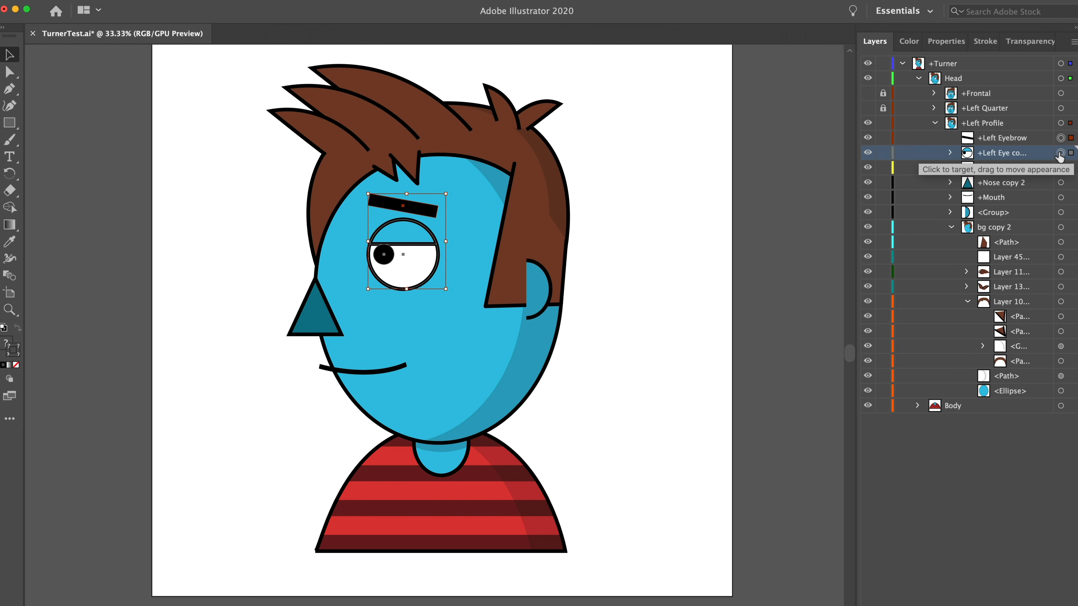
# Shift the large swept hair shape slightly left and delete the two small hair spikes over the forehead
pyautogui.click(421, 108)
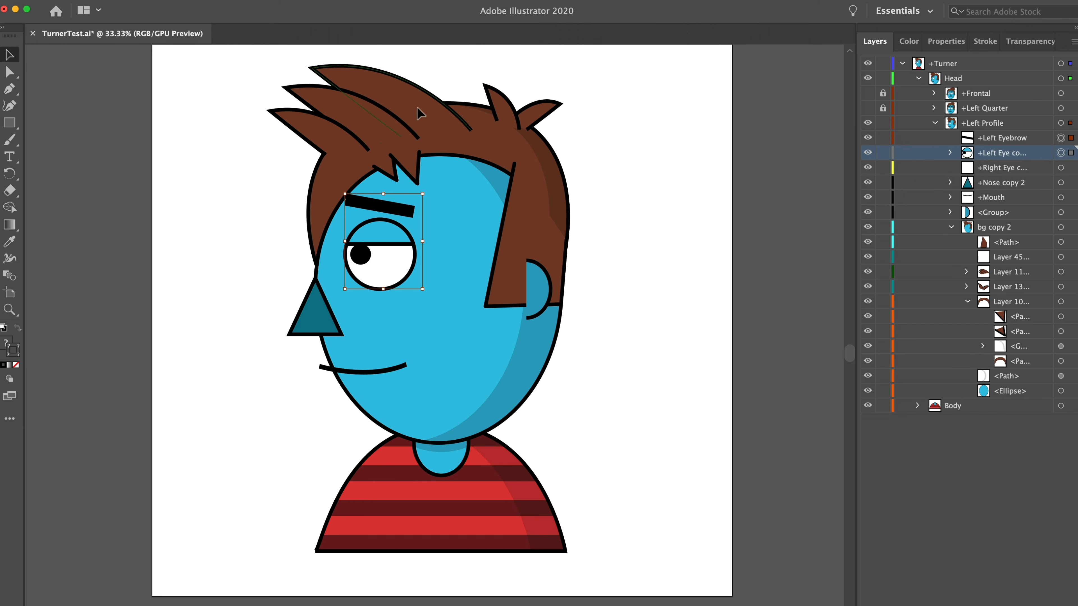
pyautogui.moveTo(297, 126); pyautogui.dragTo(387, 158)
pyautogui.click(406, 168)
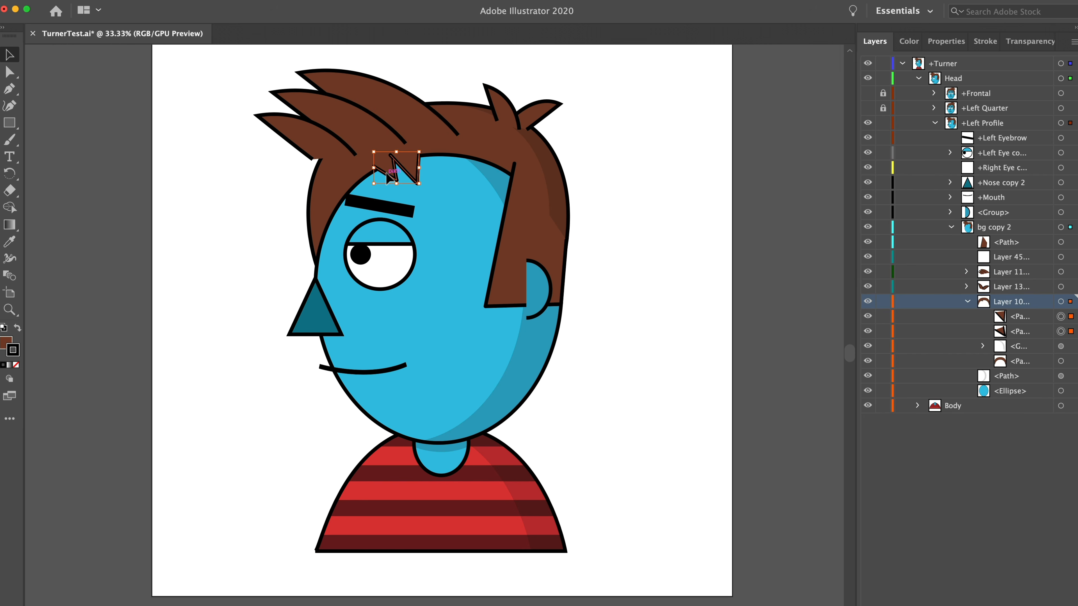
pyautogui.press('Delete')
# Rotate the pair of small hair tufts clockwise so they follow the back of the crown
pyautogui.click(551, 103)
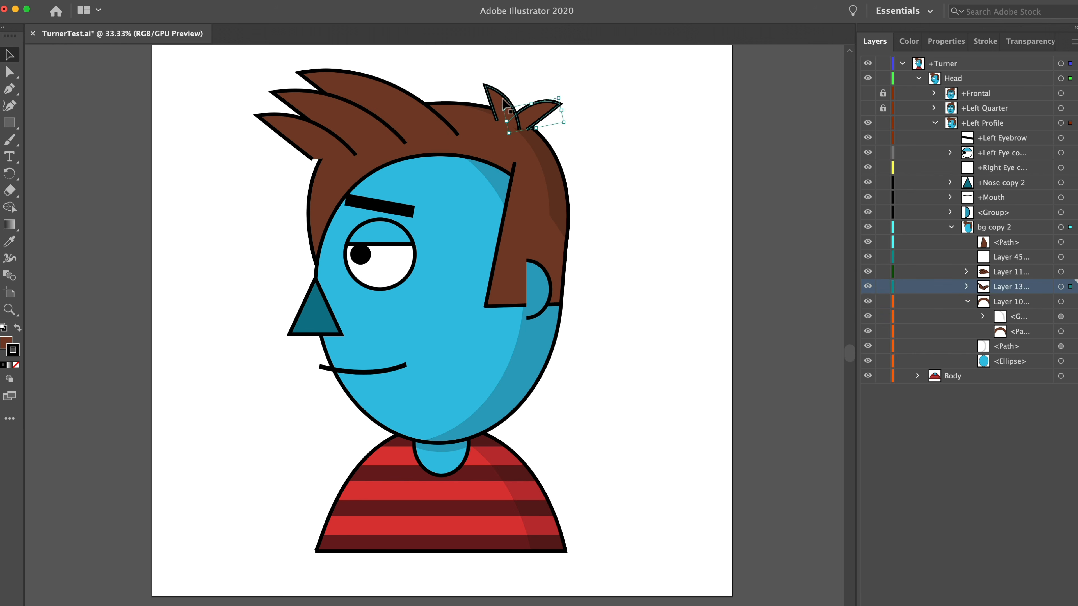
pyautogui.moveTo(560, 103); pyautogui.dragTo(548, 130)
# Widen the sideburn toward the face and raise its upper corner points into the hair to close the gap
pyautogui.click(504, 265)
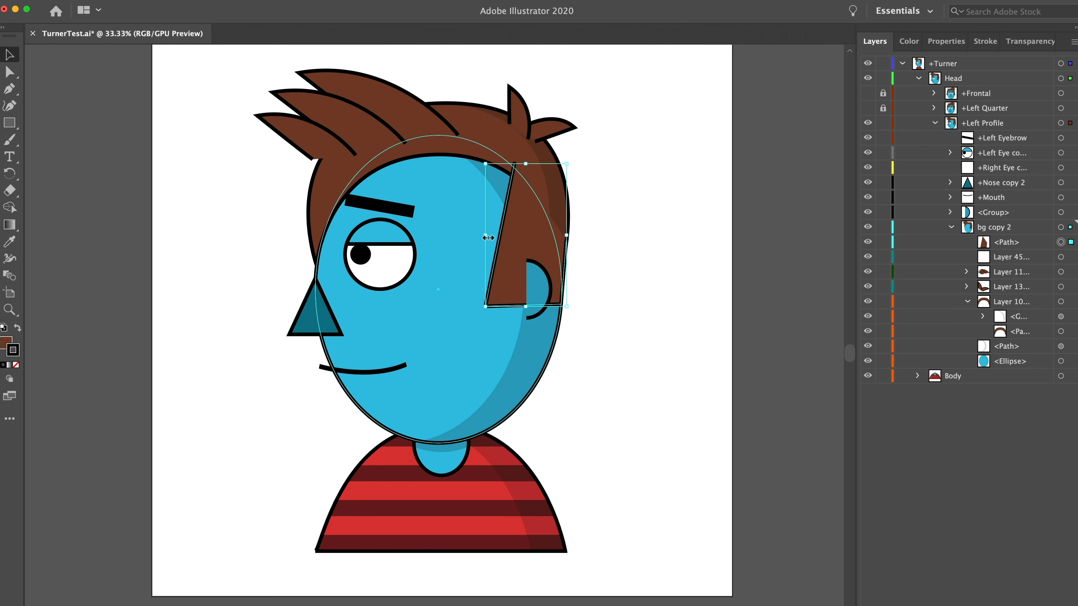
pyautogui.moveTo(485, 236); pyautogui.dragTo(430, 236)
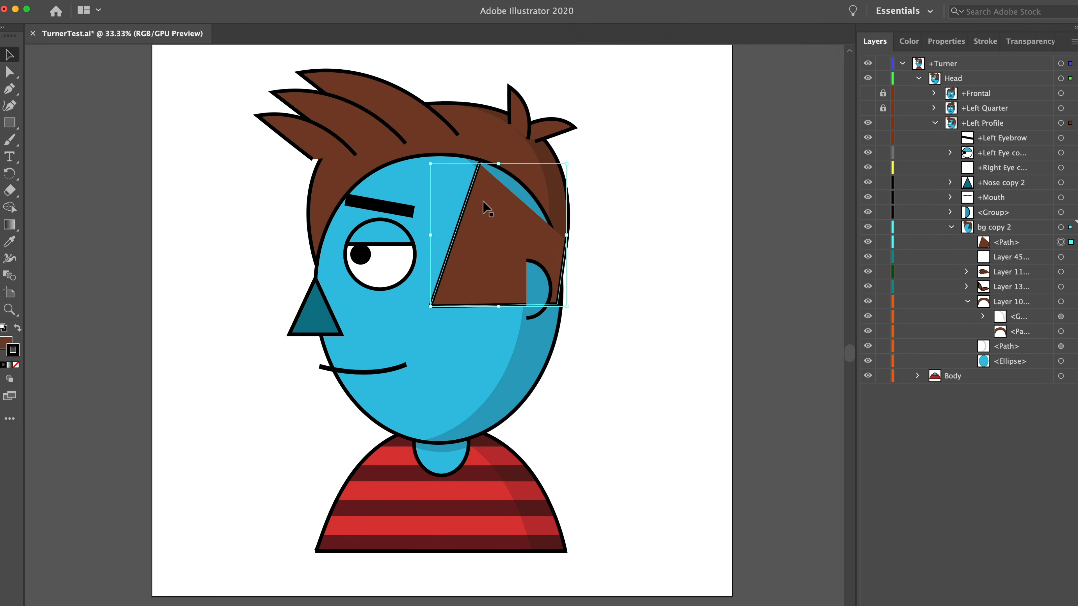
pyautogui.click(9, 71)
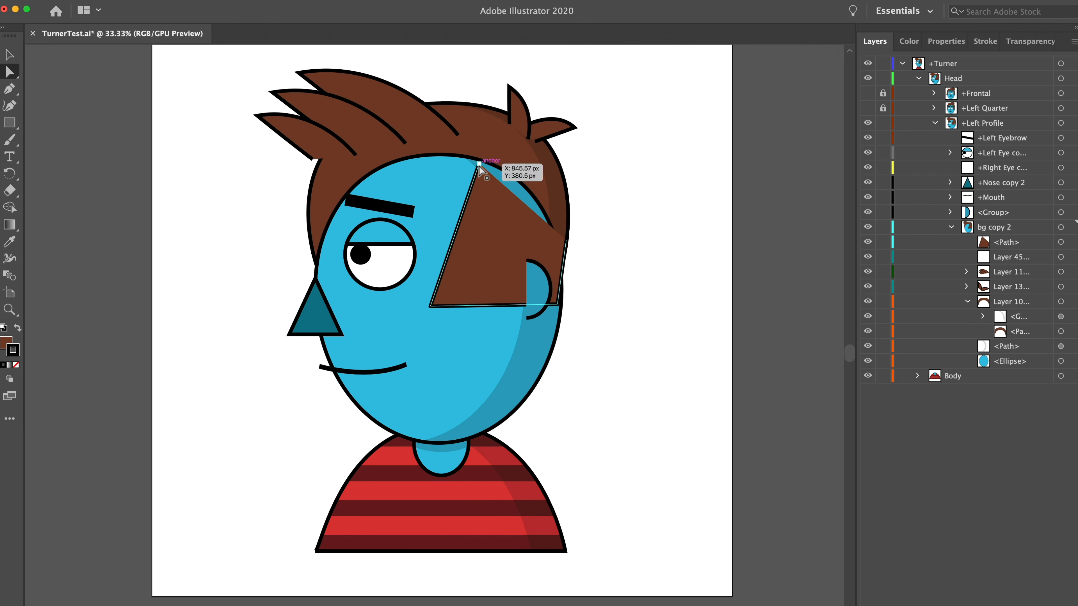
pyautogui.moveTo(480, 163); pyautogui.dragTo(478, 147)
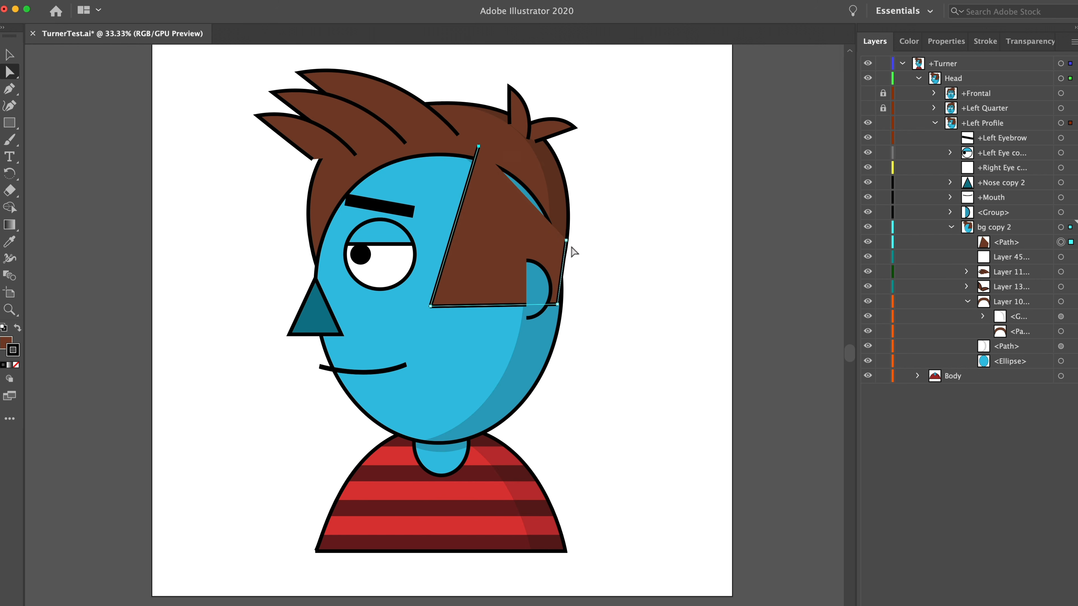
pyautogui.moveTo(567, 245); pyautogui.dragTo(568, 211)
pyautogui.click(597, 251)
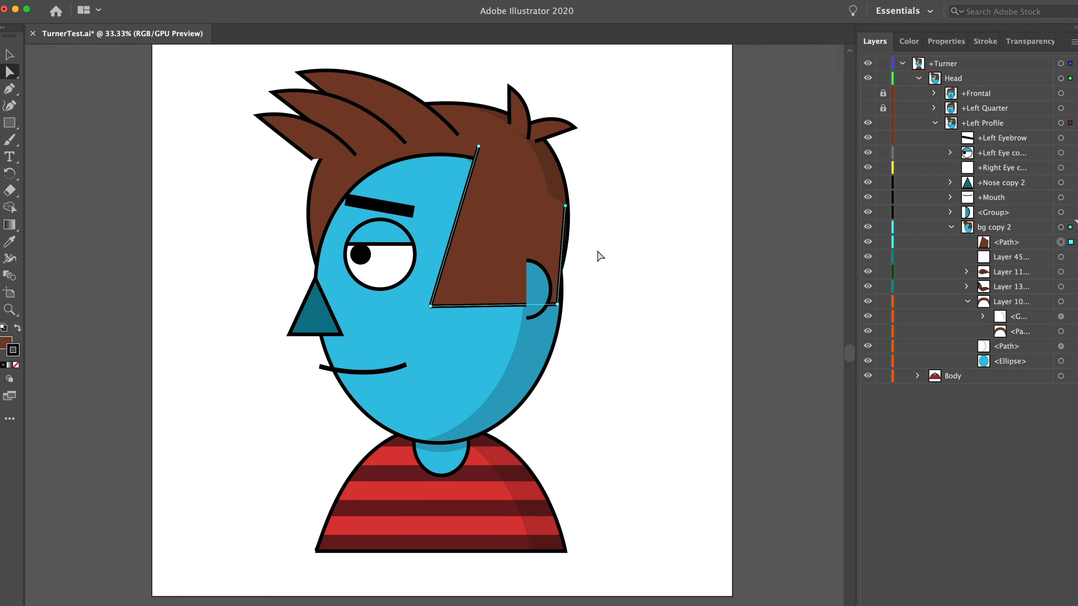
pyautogui.click(9, 54)
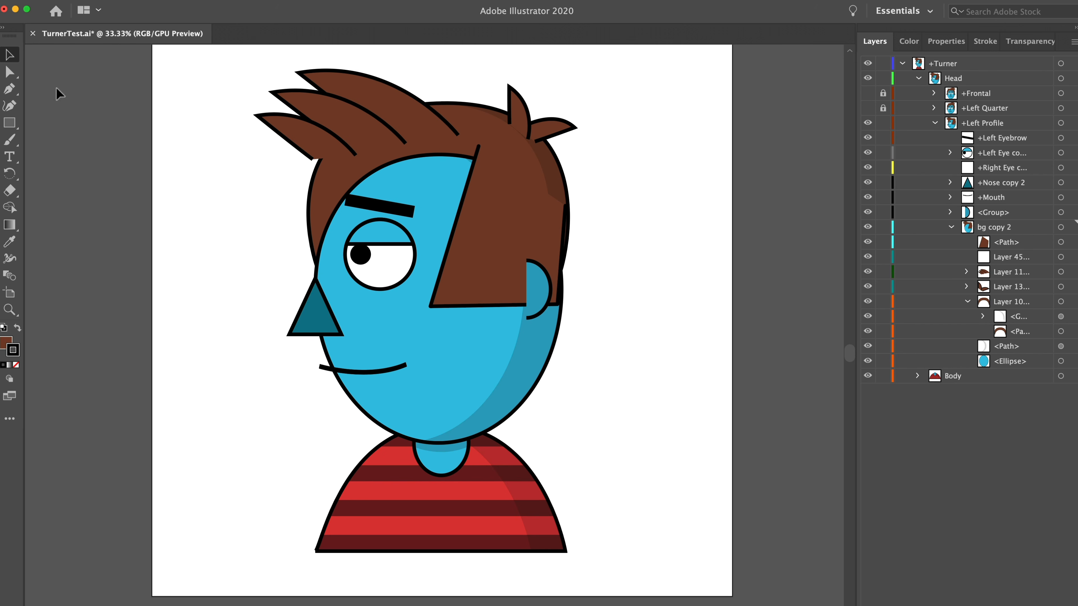
# Move the ear left so it sits inside the widened sideburn
pyautogui.click(534, 289)
pyautogui.moveTo(534, 289); pyautogui.dragTo(504, 290)
pyautogui.click(625, 328)
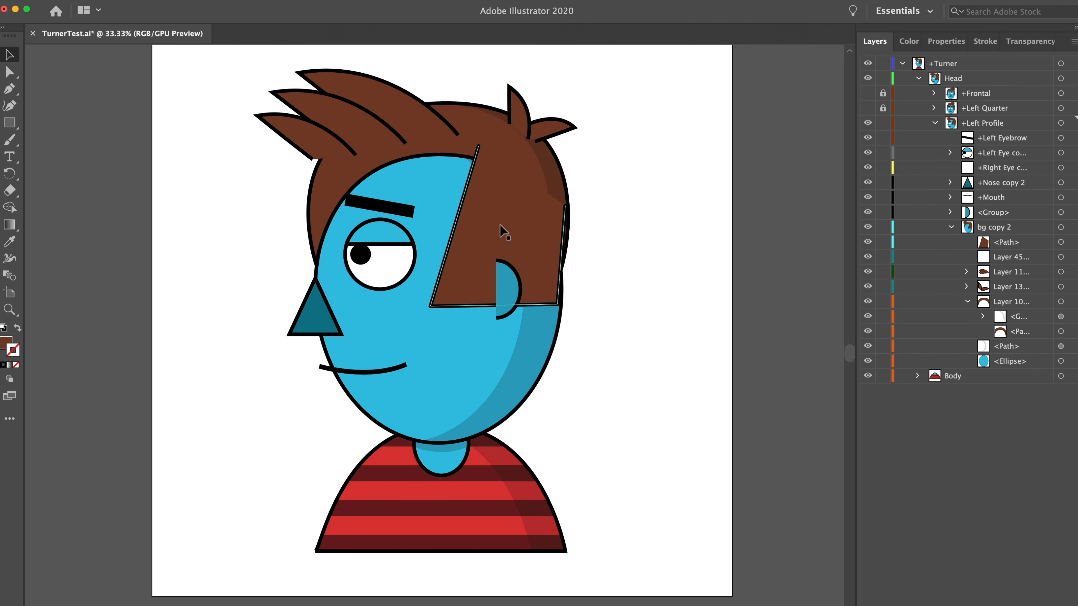
# Rotate the large swept hair shape counterclockwise so its spikes tilt down over the forehead
pyautogui.click(293, 120)
pyautogui.keyDown('shift'); pyautogui.click(361, 74); pyautogui.keyUp('shift')
pyautogui.moveTo(465, 65); pyautogui.dragTo(449, 40)
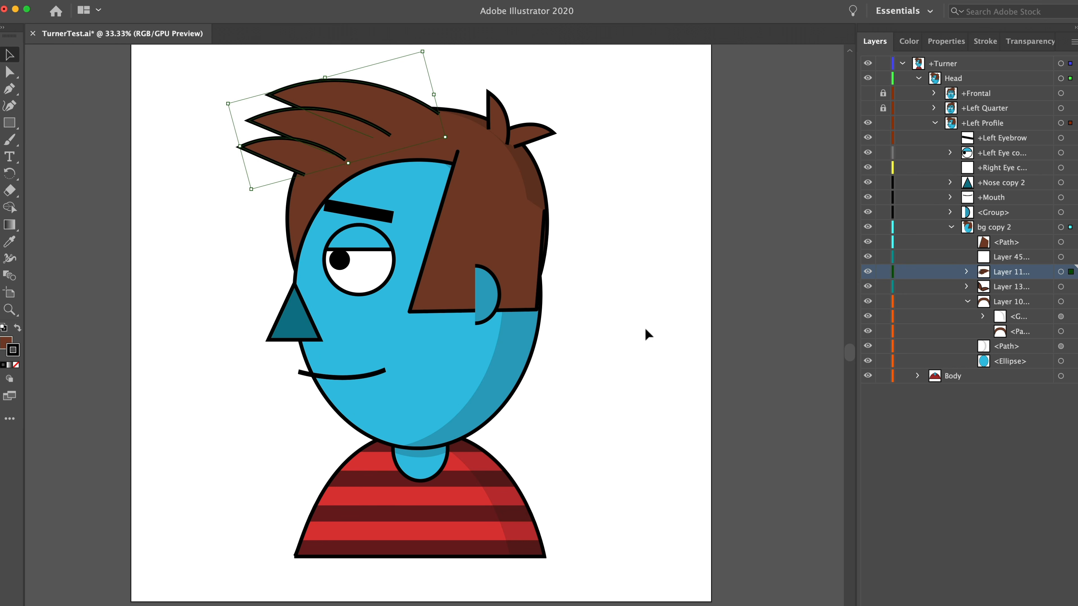
# Compare the head turn across +Frontal, +Left Quarter and +Left Profile by toggling the visibility of the view layers
pyautogui.click(867, 94)
pyautogui.click(868, 122)
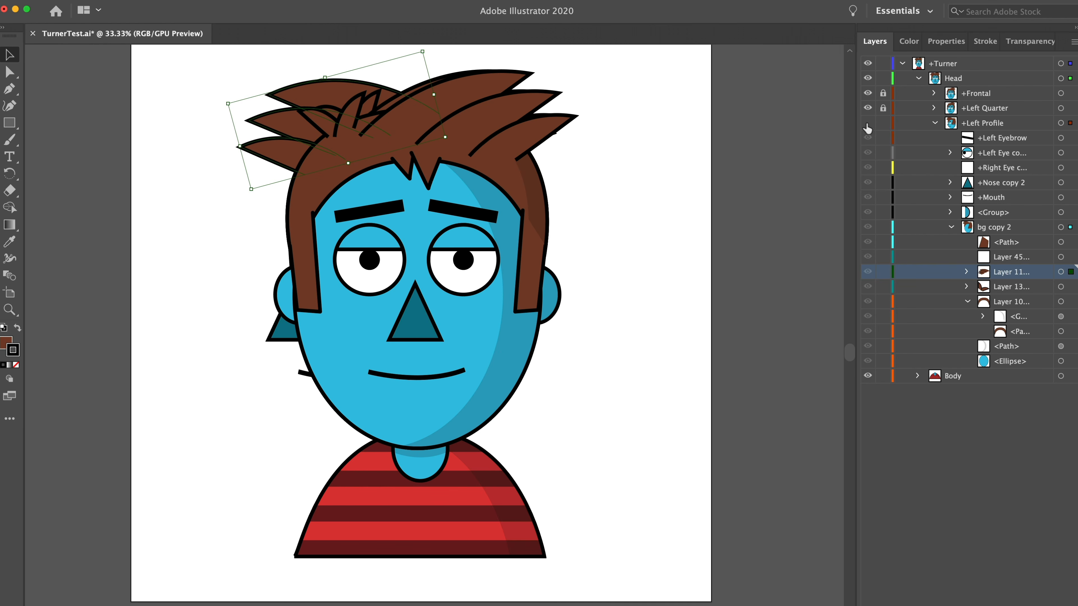
pyautogui.click(867, 93)
pyautogui.click(867, 94)
pyautogui.click(868, 96)
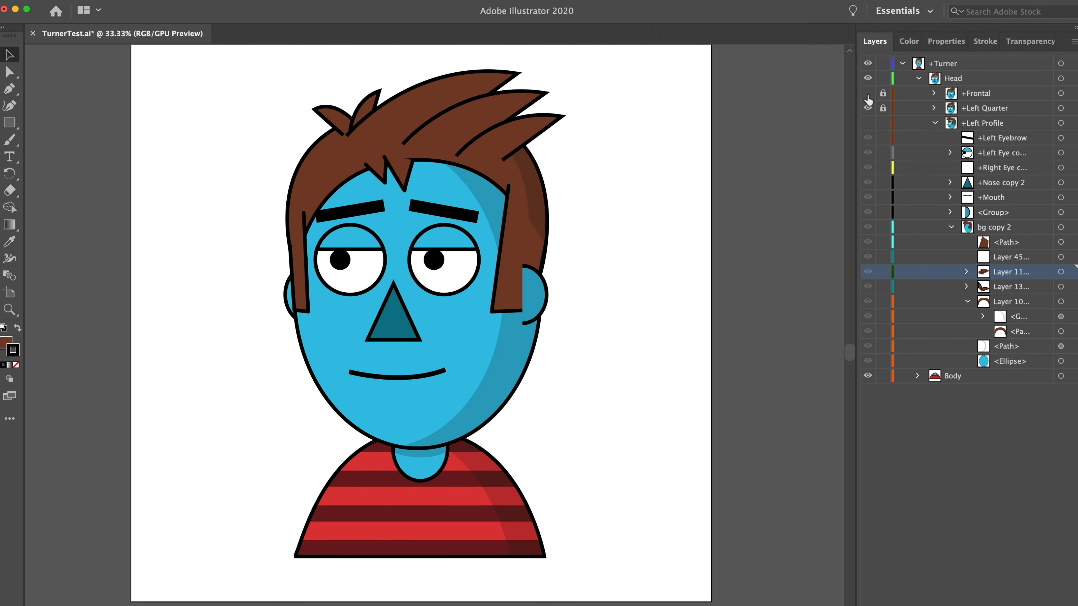
pyautogui.click(868, 99)
pyautogui.click(868, 122)
pyautogui.click(867, 108)
pyautogui.click(867, 93)
pyautogui.click(868, 96)
pyautogui.click(868, 96)
pyautogui.click(867, 96)
pyautogui.click(868, 96)
pyautogui.click(867, 96)
pyautogui.click(868, 96)
pyautogui.click(867, 96)
pyautogui.click(867, 96)
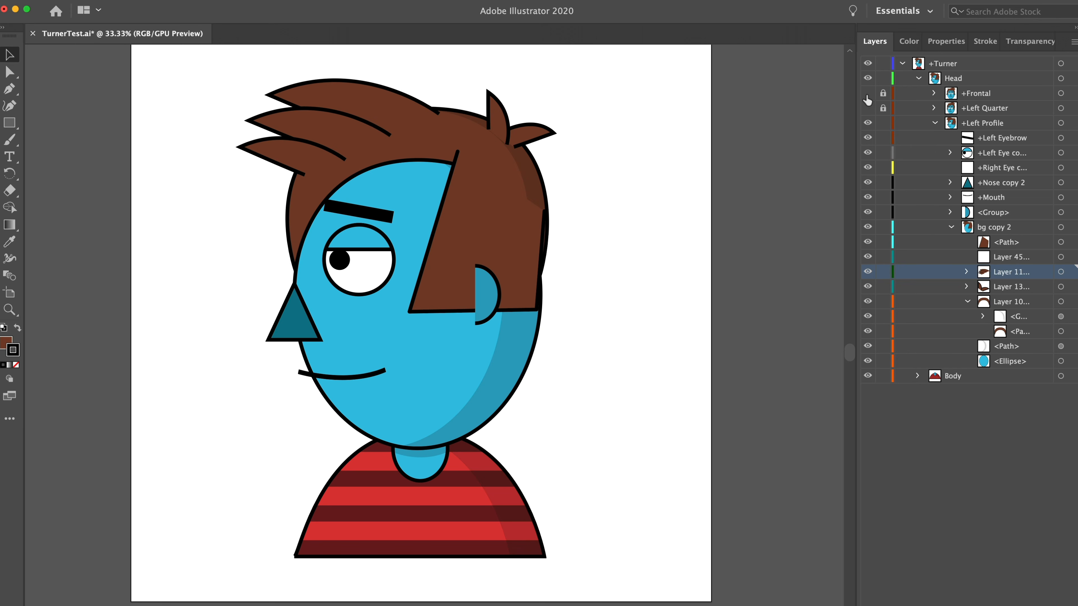
pyautogui.click(867, 96)
pyautogui.click(868, 109)
pyautogui.click(868, 96)
pyautogui.click(867, 96)
pyautogui.click(868, 96)
pyautogui.click(868, 96)
pyautogui.click(868, 96)
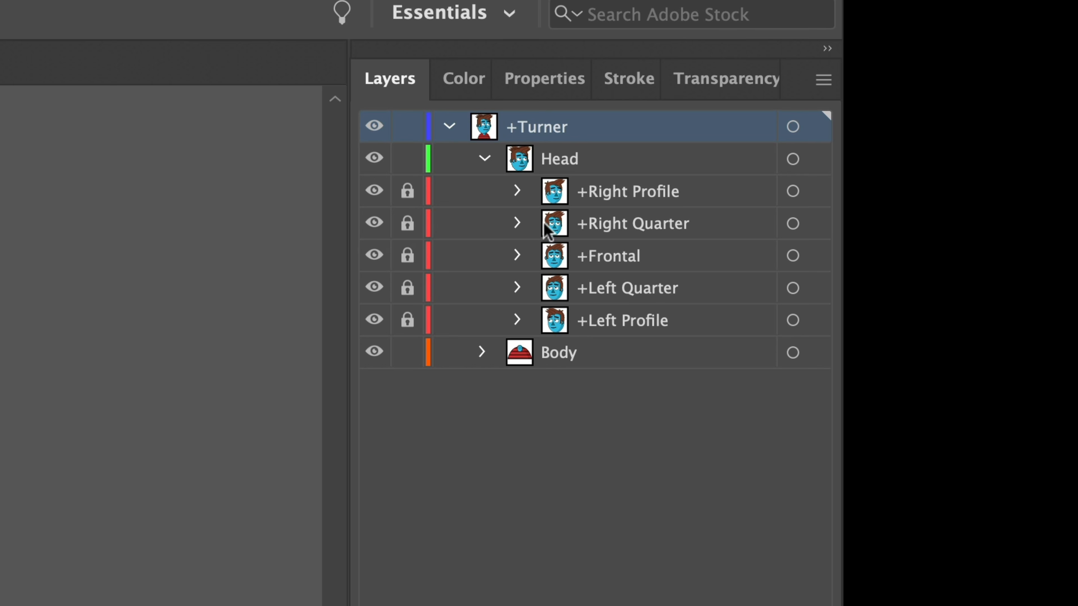
# Examine the finished head views in Turner.ai, inspecting +Right Quarter and hiding +Right Profile, +Right Quarter and +Frontal in turn
pyautogui.click(517, 223)
pyautogui.click(517, 223)
pyautogui.click(664, 192)
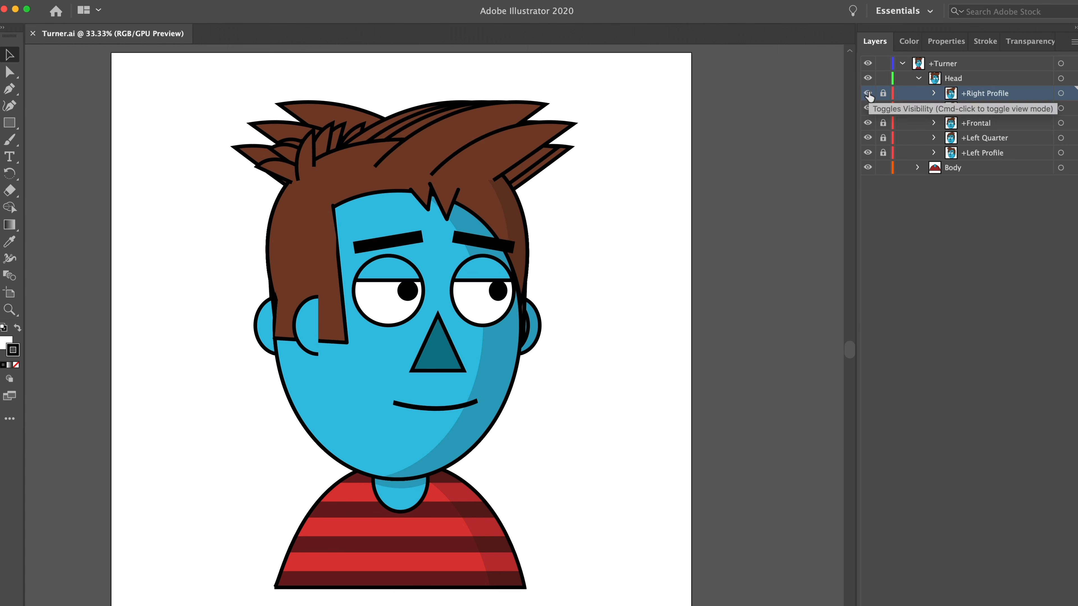
pyautogui.click(868, 93)
pyautogui.click(867, 109)
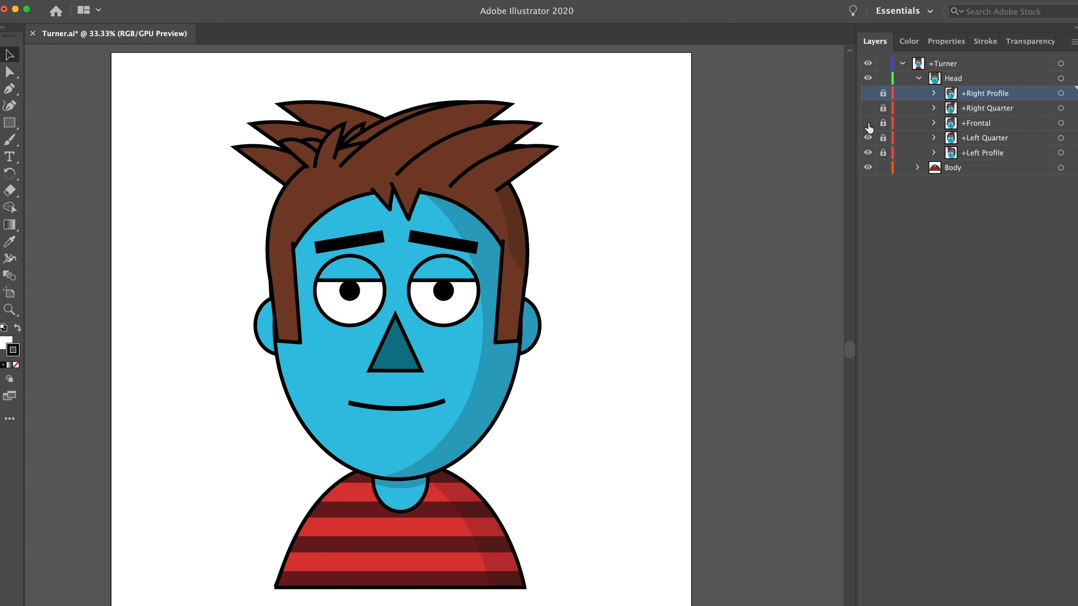
pyautogui.click(868, 124)
pyautogui.click(867, 139)
pyautogui.click(868, 138)
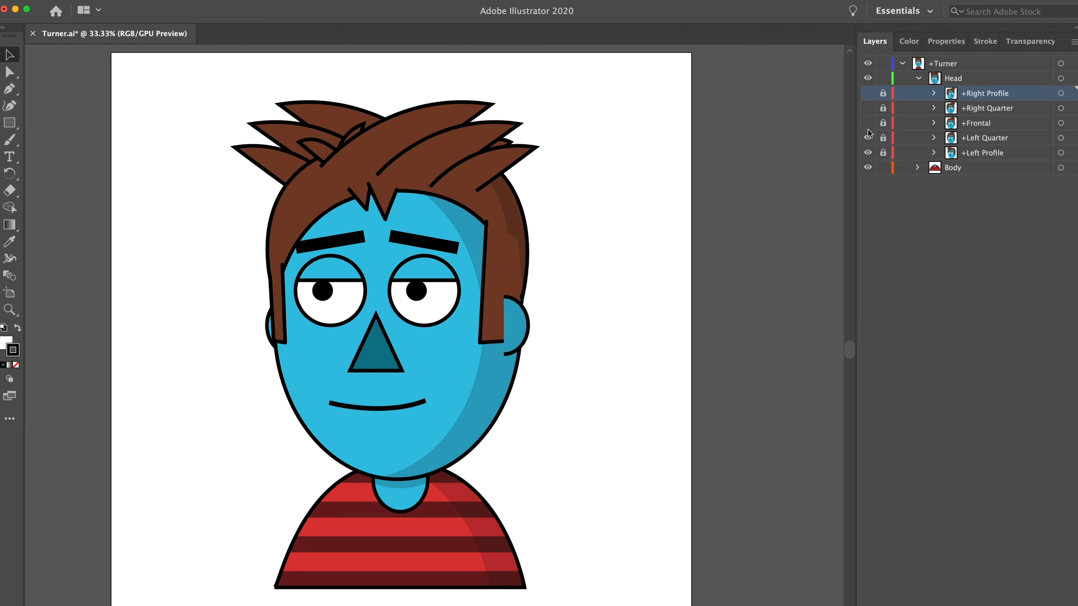
# Examine the head turn by revealing +Frontal and the right views, then hiding all five from +Right Profile down to +Left Profile
pyautogui.click(867, 123)
pyautogui.click(867, 108)
pyautogui.click(868, 93)
pyautogui.click(867, 93)
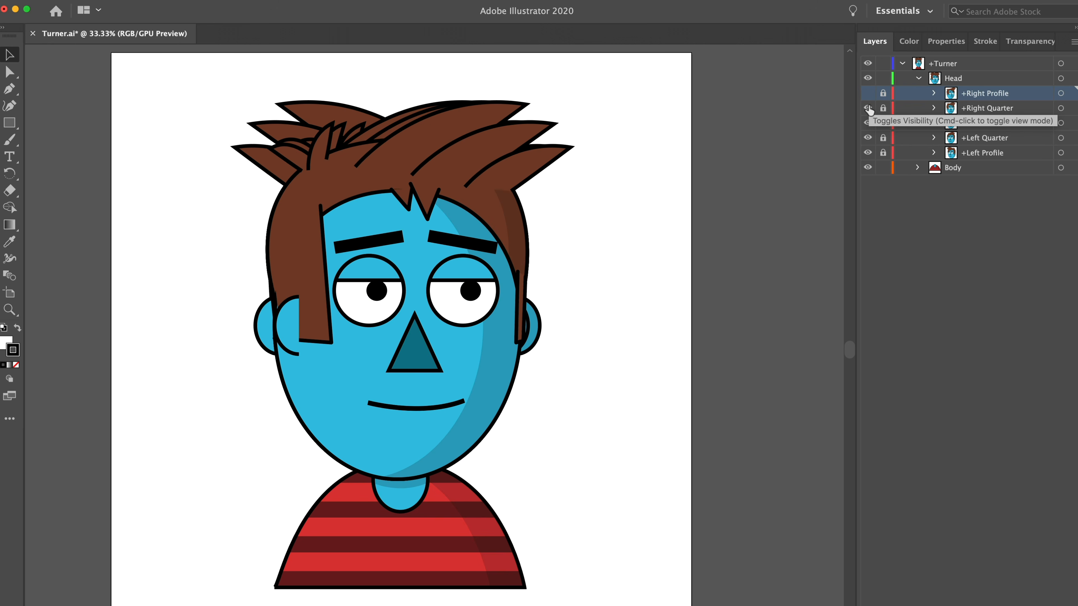
pyautogui.click(868, 108)
pyautogui.click(868, 123)
pyautogui.click(868, 138)
pyautogui.click(868, 152)
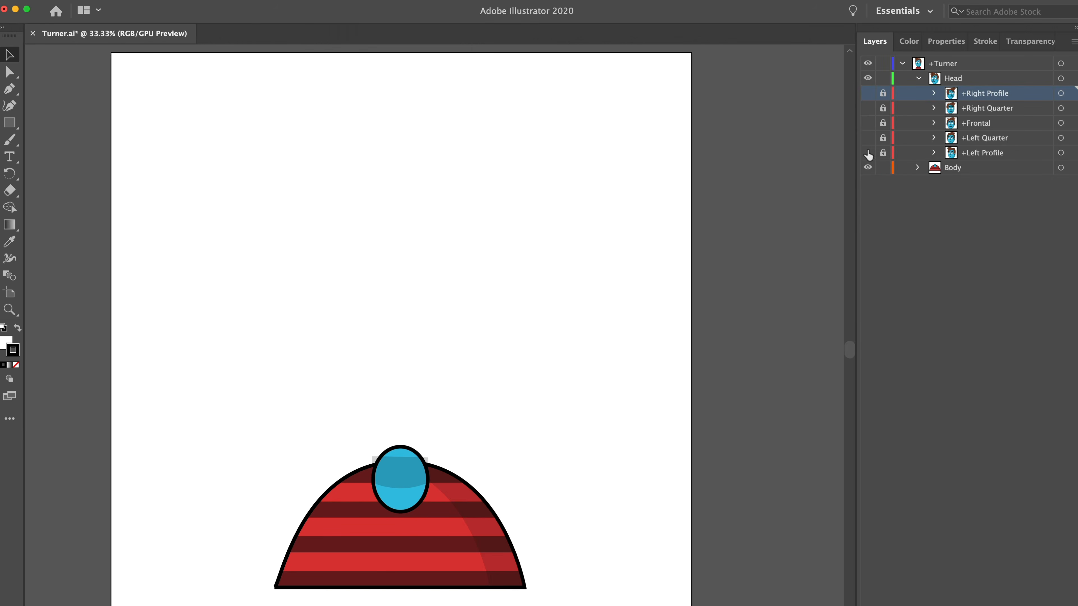
# Show all five head views again in order from +Left Profile up to +Right Profile
pyautogui.click(867, 152)
pyautogui.click(868, 138)
pyautogui.click(868, 123)
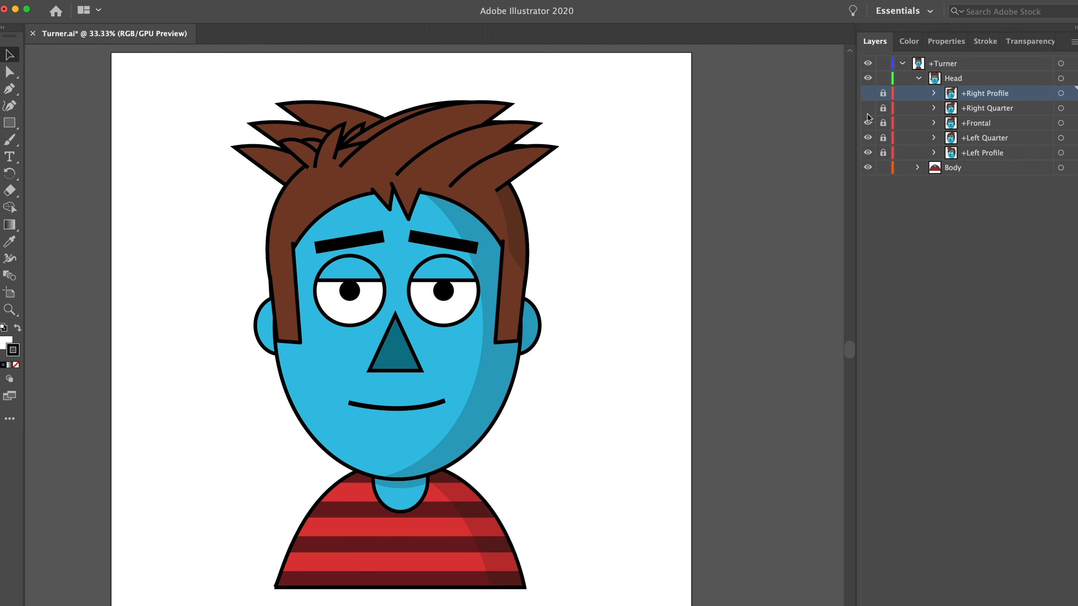
pyautogui.click(867, 108)
pyautogui.click(868, 93)
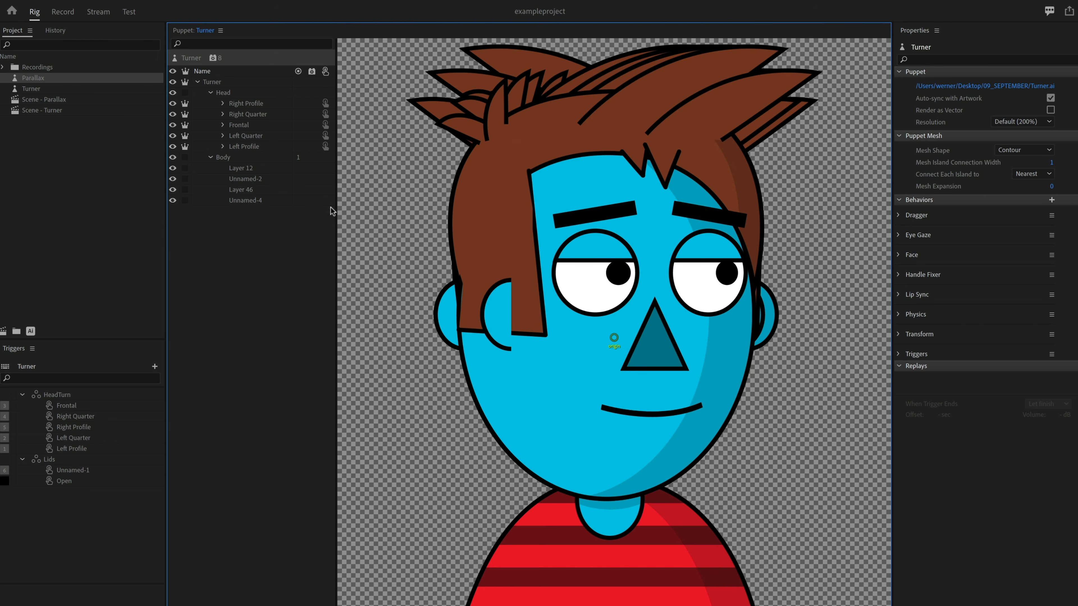
# Switch to the Turner puppet in Character Animator and check the view tags on its five head groups from Right Profile to Left Profile
pyautogui.click(251, 106)
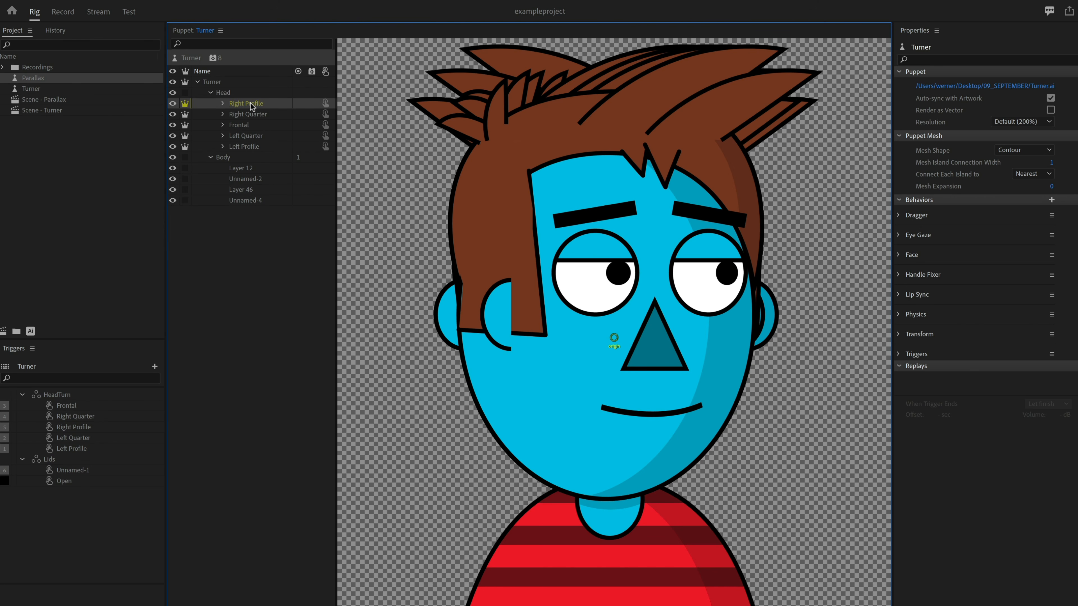
pyautogui.click(251, 106)
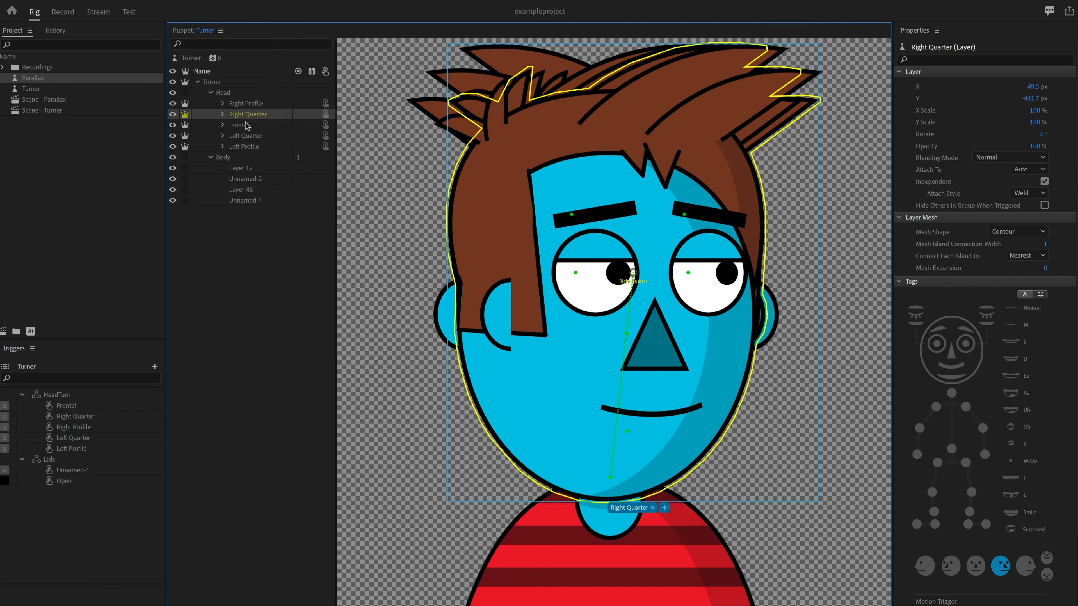
pyautogui.click(246, 125)
pyautogui.click(249, 136)
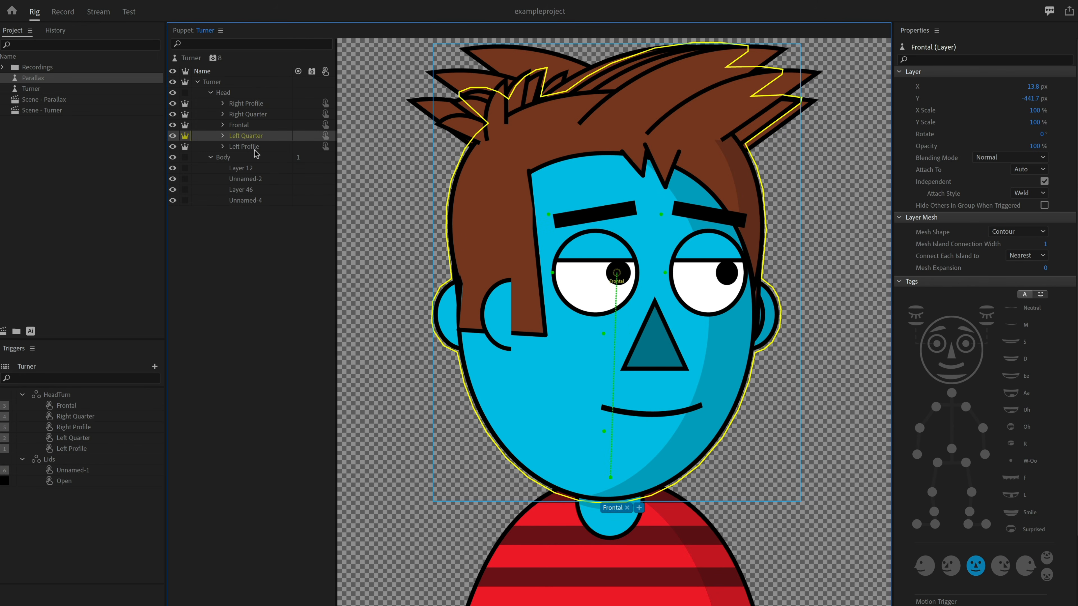
pyautogui.click(254, 148)
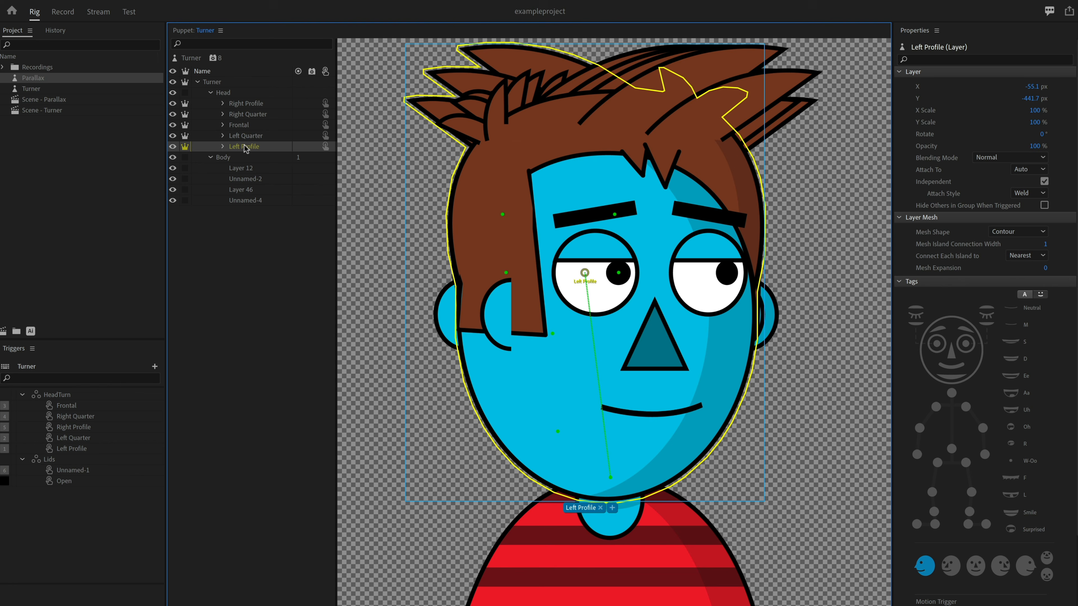
pyautogui.click(234, 257)
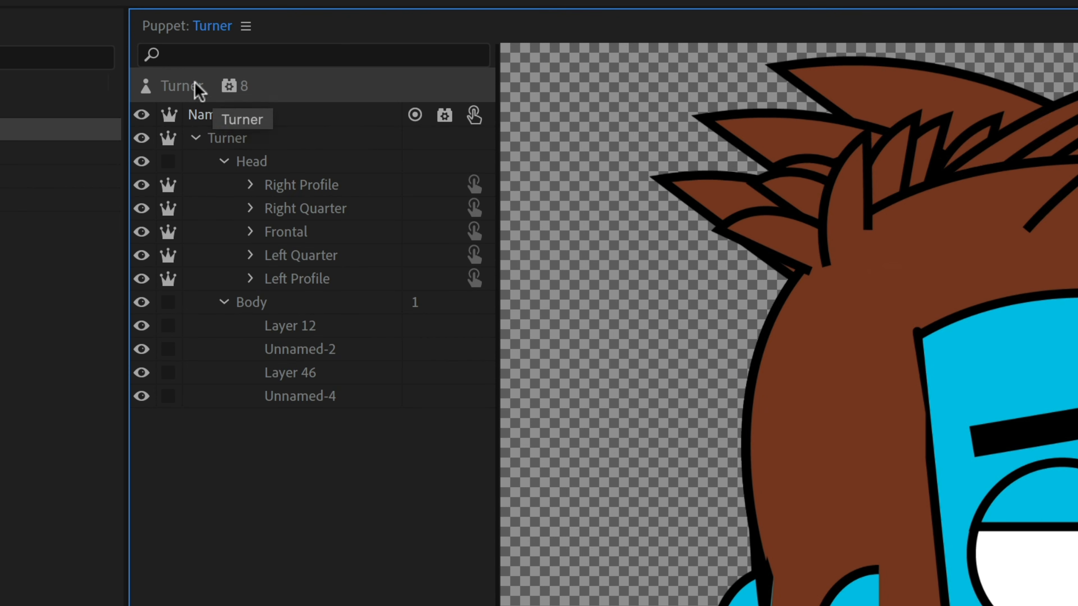
# Add the Head Turner behavior to the top-level Turner puppet and check its Left Profile through Right Profile views
pyautogui.moveTo(232, 88)
pyautogui.click(231, 91)
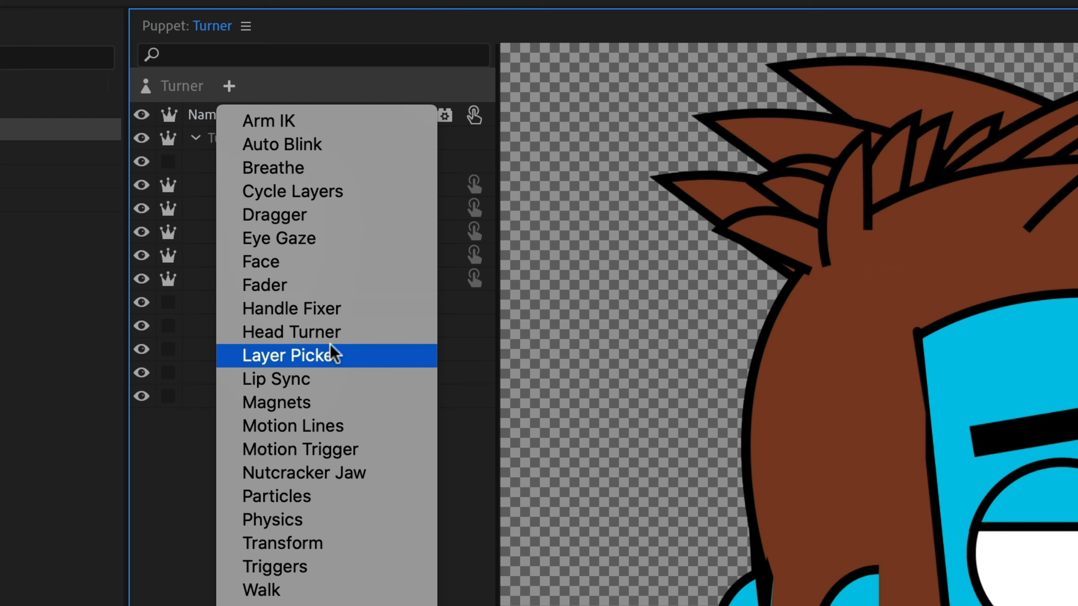
pyautogui.click(371, 336)
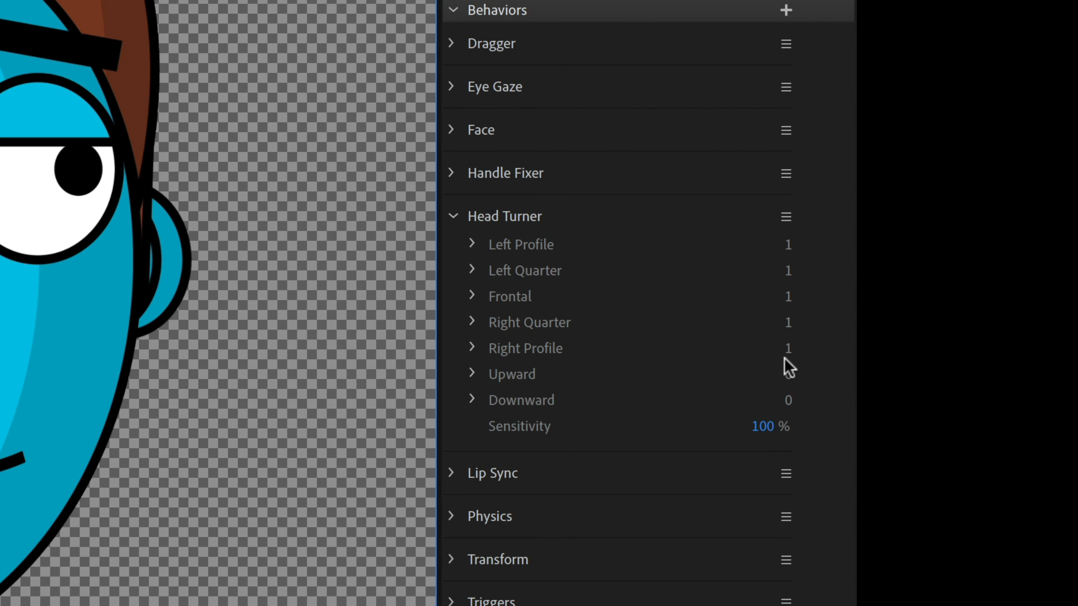
pyautogui.click(814, 340)
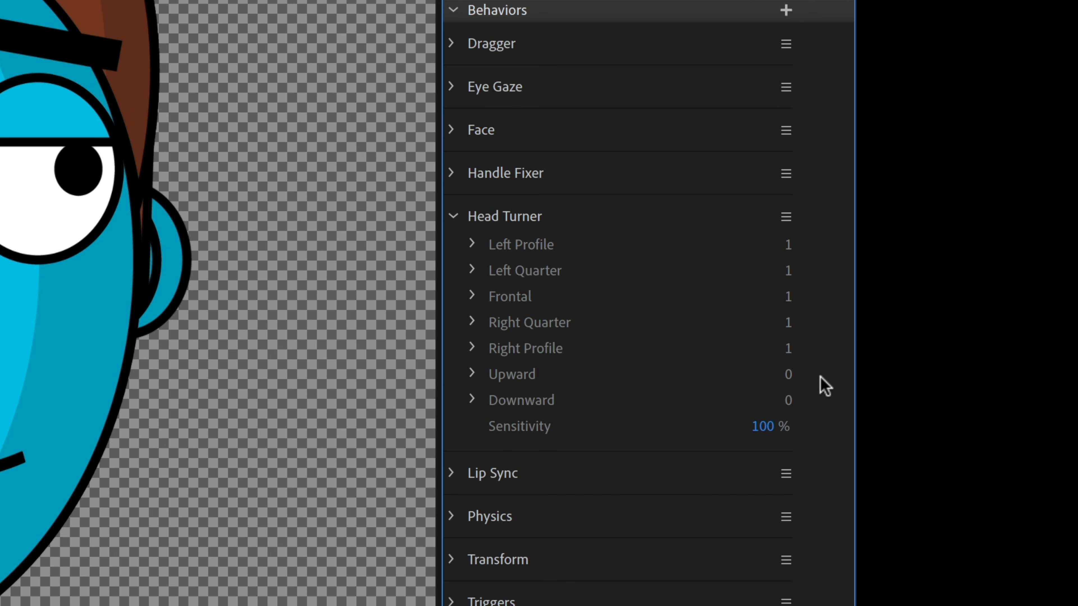
pyautogui.moveTo(524, 315)
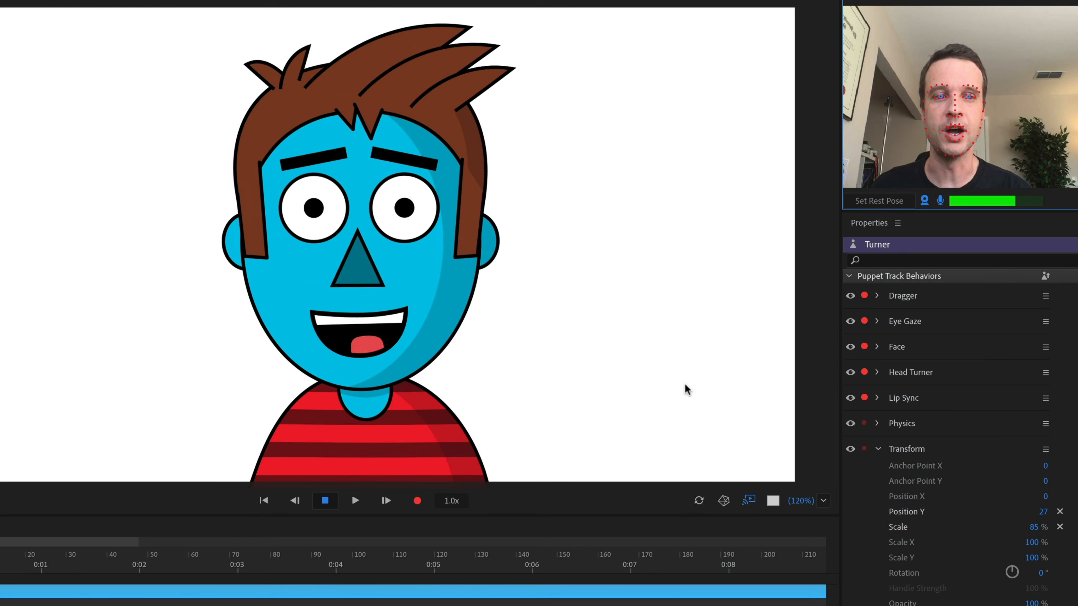
# Expand the Head Turner behavior of the Turner puppet track and set its sensitivity to 25%
pyautogui.click(879, 373)
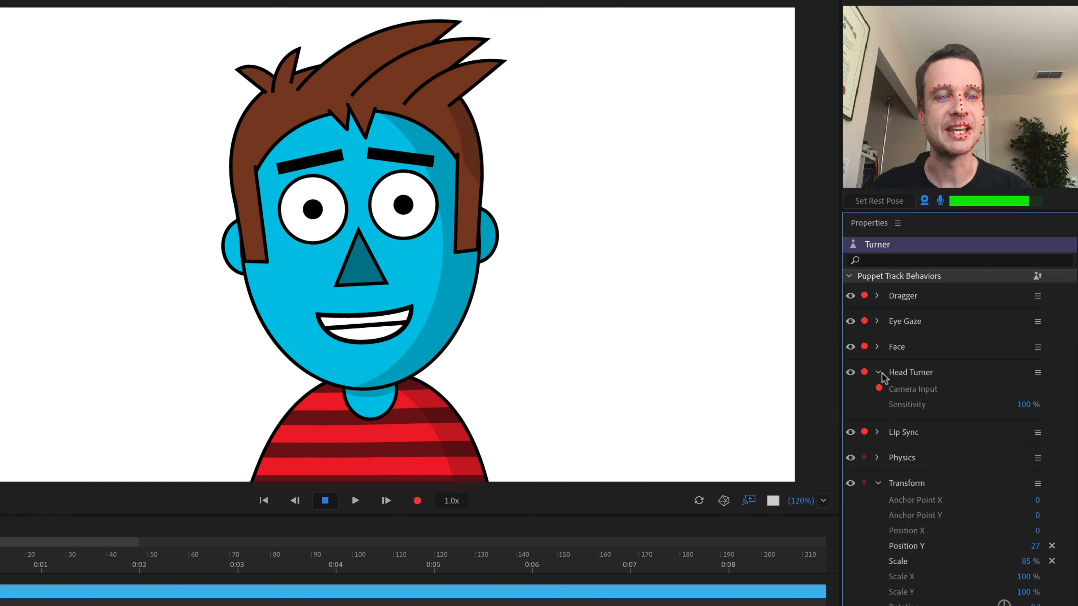
pyautogui.click(1027, 405)
pyautogui.write('25')
pyautogui.press('Return')
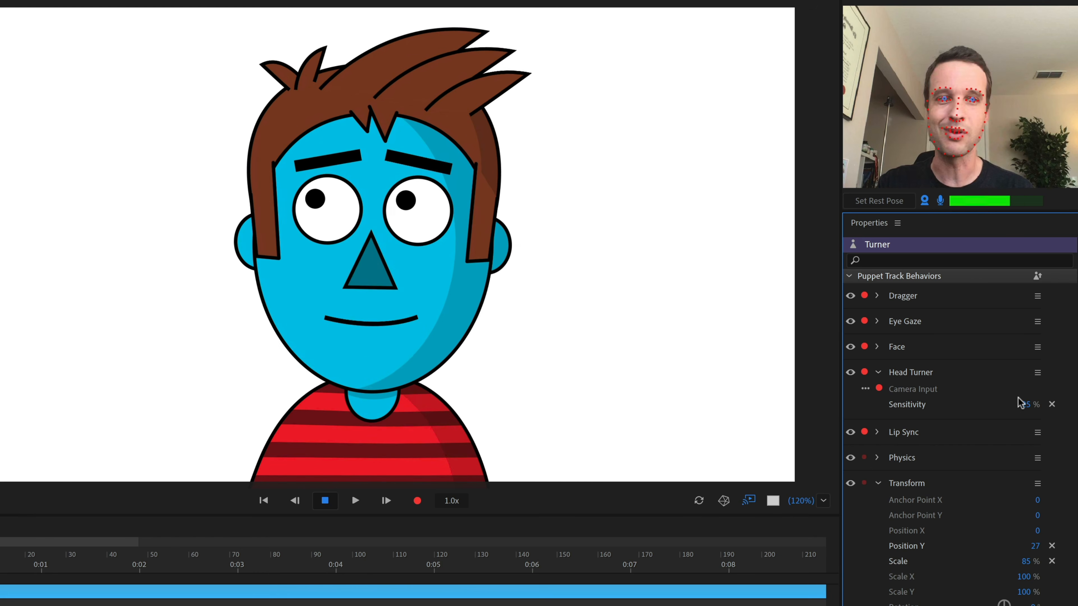
# Try the Head Turner sensitivity at 300% and 600%
pyautogui.click(1029, 405)
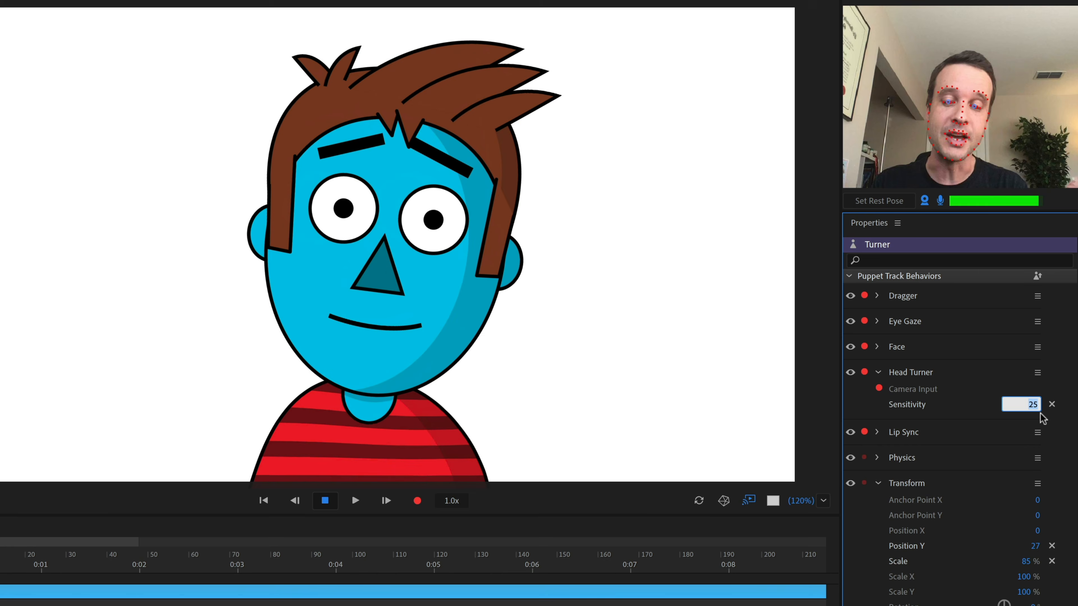
pyautogui.write('300')
pyautogui.press('Return')
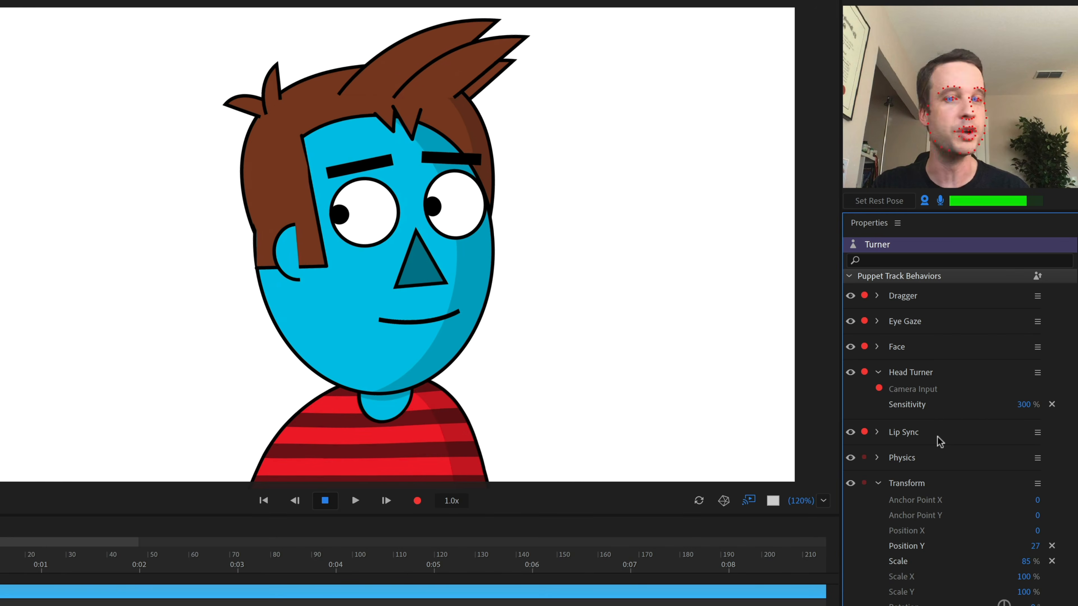
pyautogui.click(1028, 404)
pyautogui.write('60')
pyautogui.press('Return')
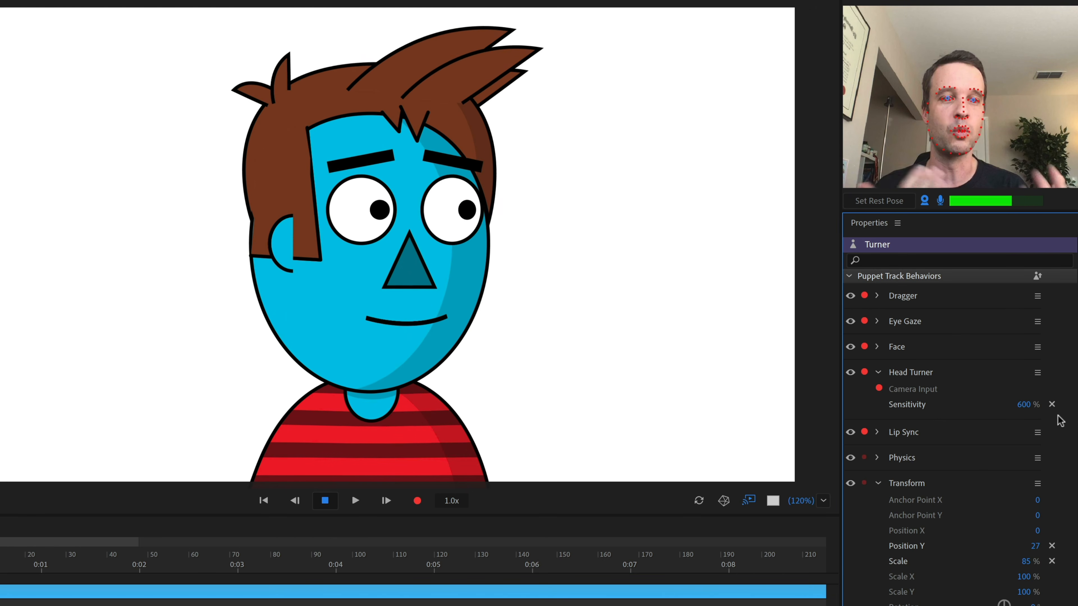
# Set the Head Turner sensitivity to 150%
pyautogui.click(1027, 405)
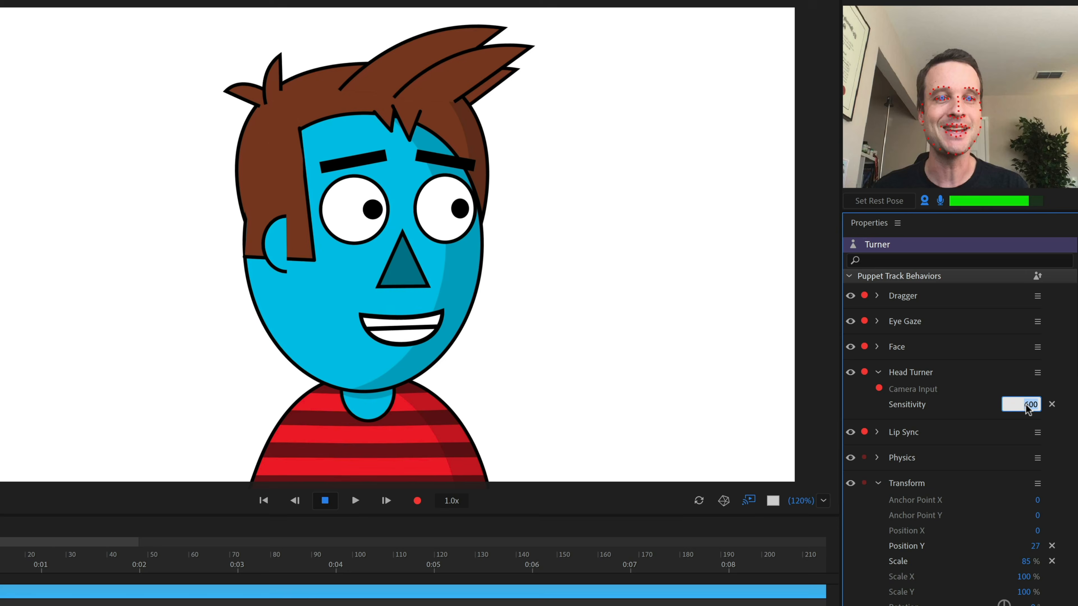
pyautogui.write('150')
pyautogui.press('Return')
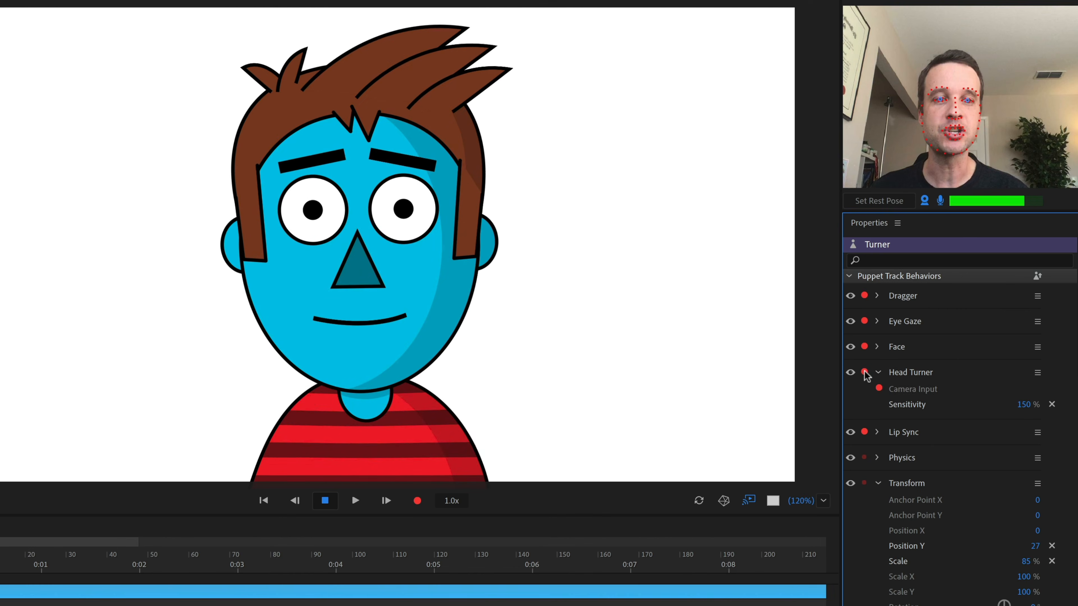
# Disarm the Head Turner behavior and record a take of the puppet turning its head with the HeadTurn triggers
pyautogui.click(864, 372)
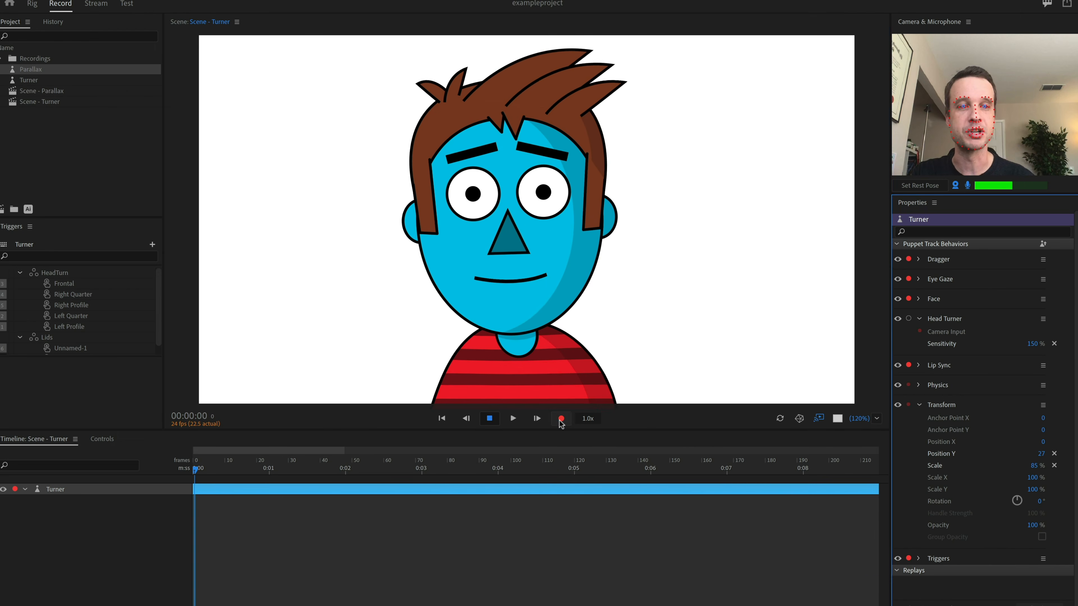
pyautogui.click(417, 500)
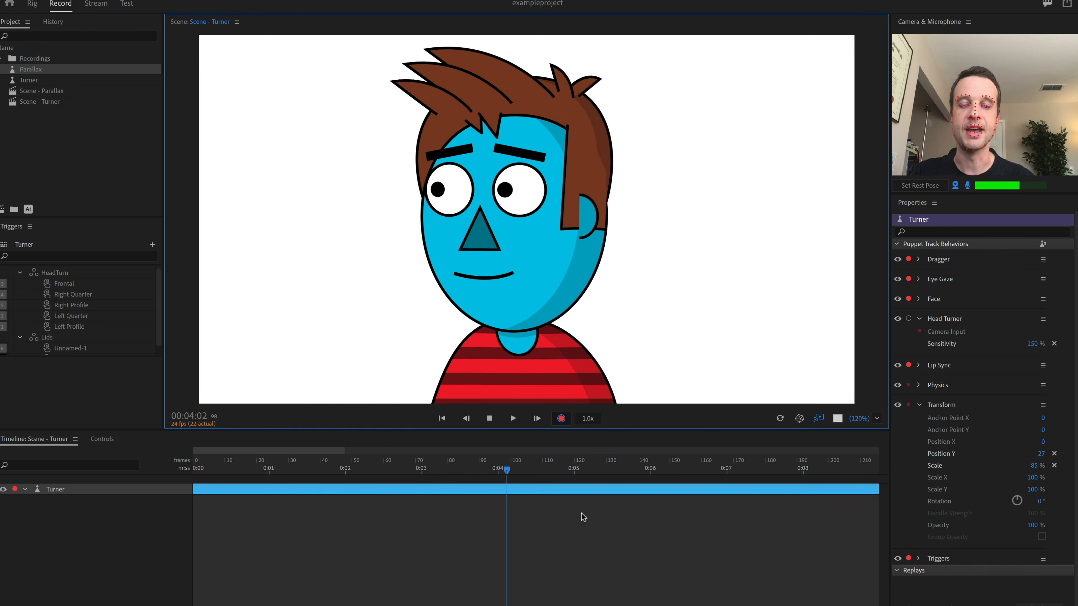
pyautogui.press('space')
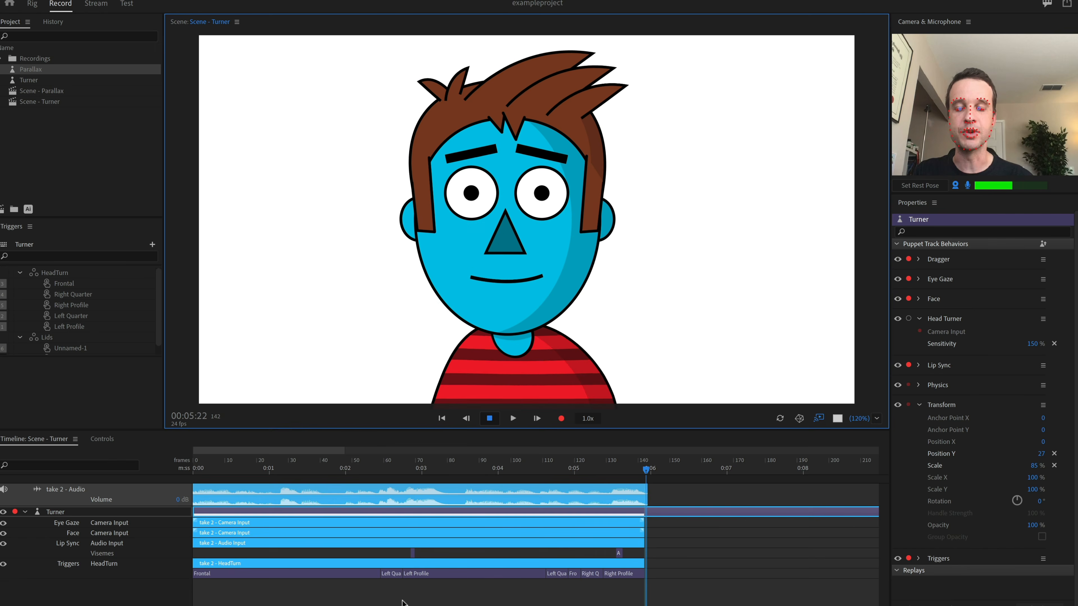
# Shorten the Right Quarter trigger in take 2 to start at frame 128, and trim the start of the preceding Left Quarter trigger
pyautogui.press('=')
pyautogui.press('=')
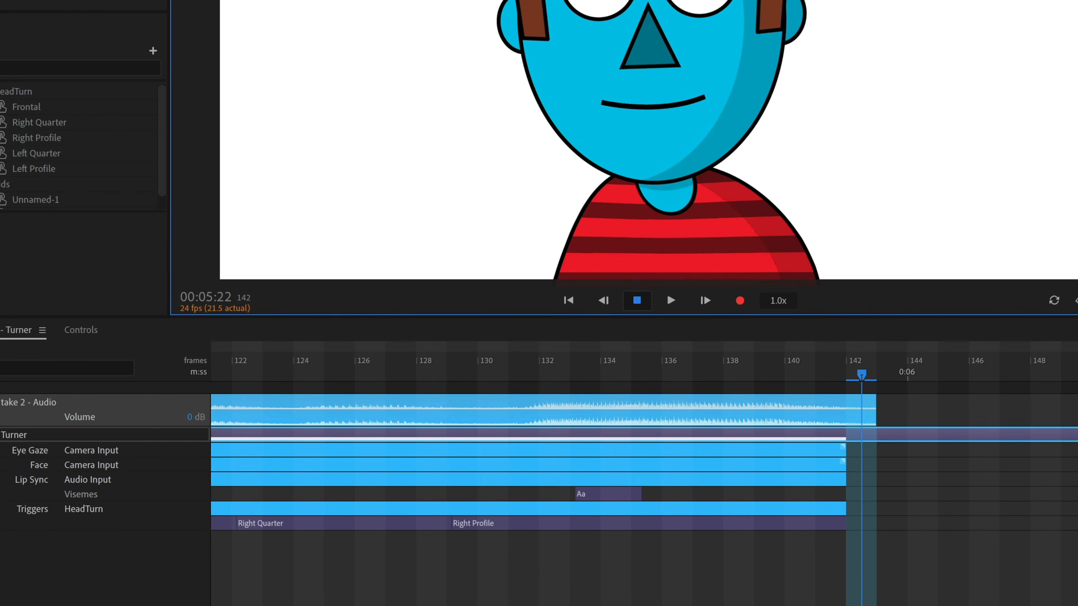
pyautogui.moveTo(828, 377); pyautogui.dragTo(533, 408)
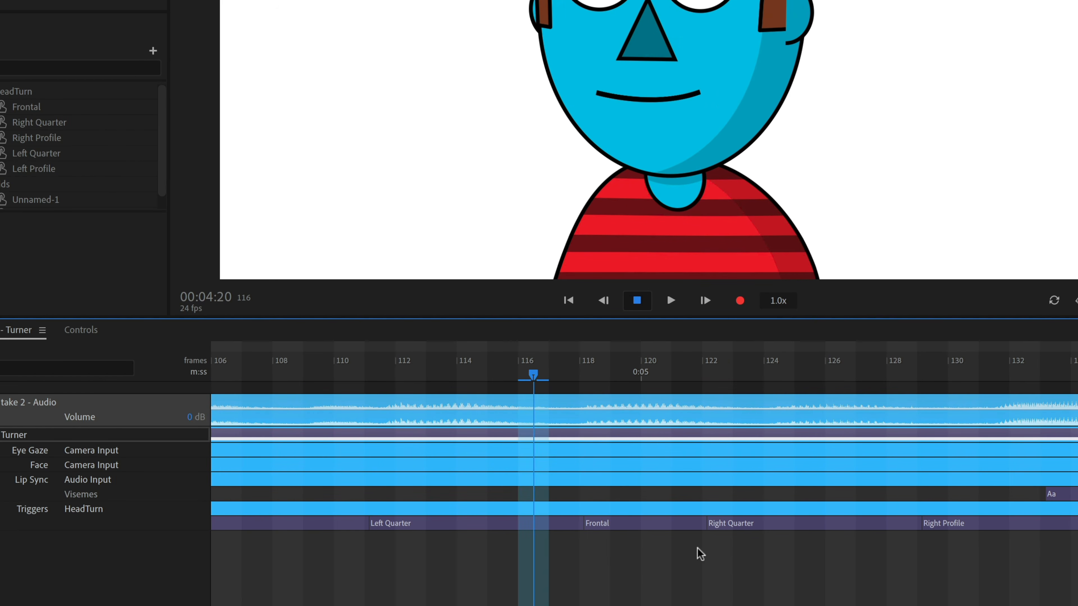
pyautogui.moveTo(715, 526); pyautogui.dragTo(874, 521)
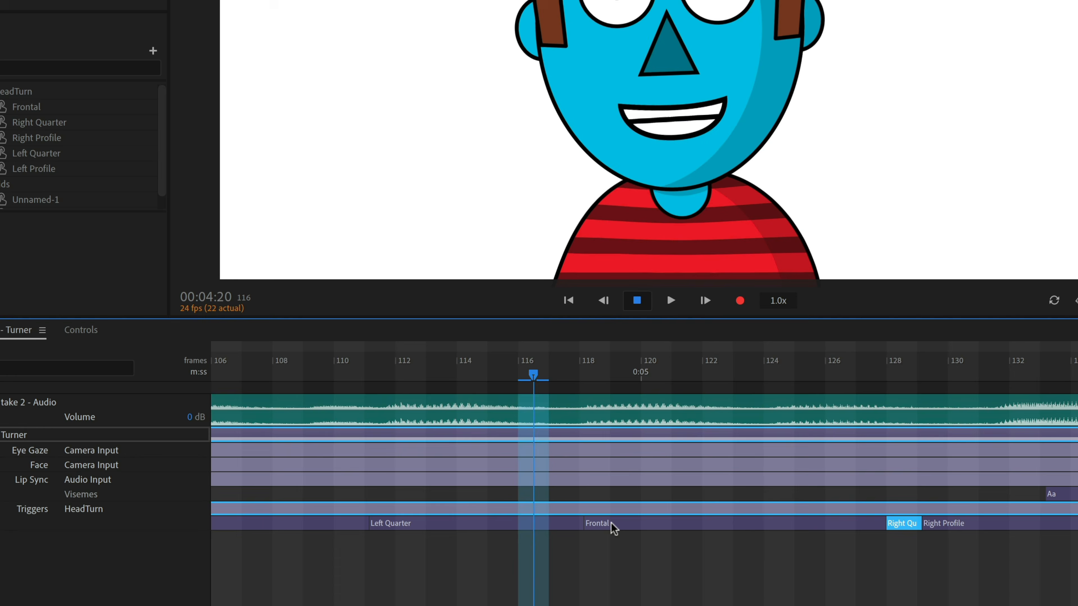
pyautogui.moveTo(372, 523); pyautogui.dragTo(547, 523)
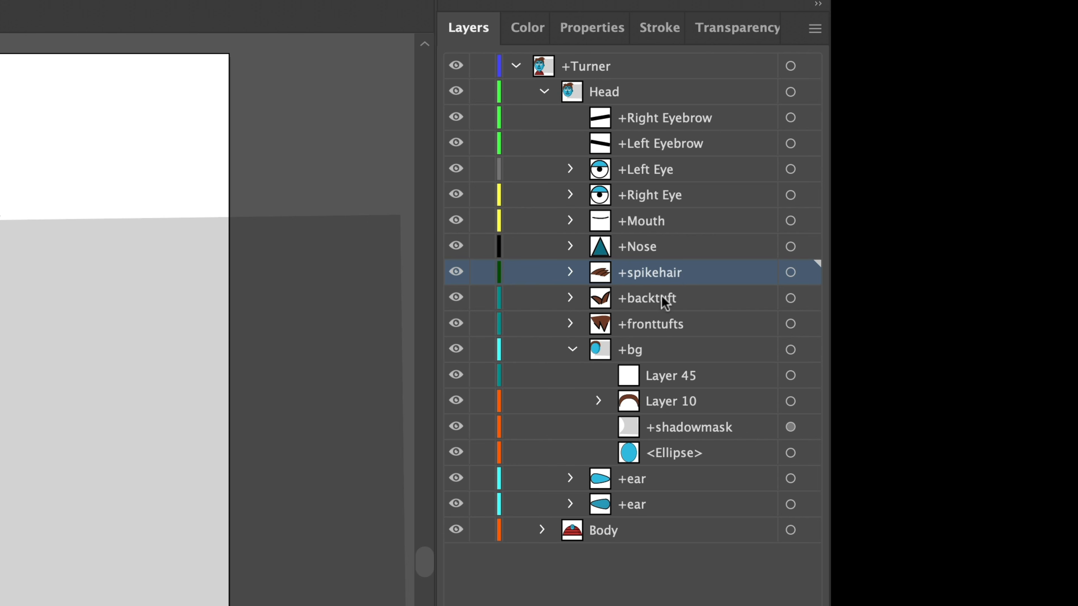
# Examine the +backtuft, +fronttufts and +shadowmask layers of the head in the TurnerTest2.ai artwork in Illustrator
pyautogui.click(667, 304)
pyautogui.click(674, 324)
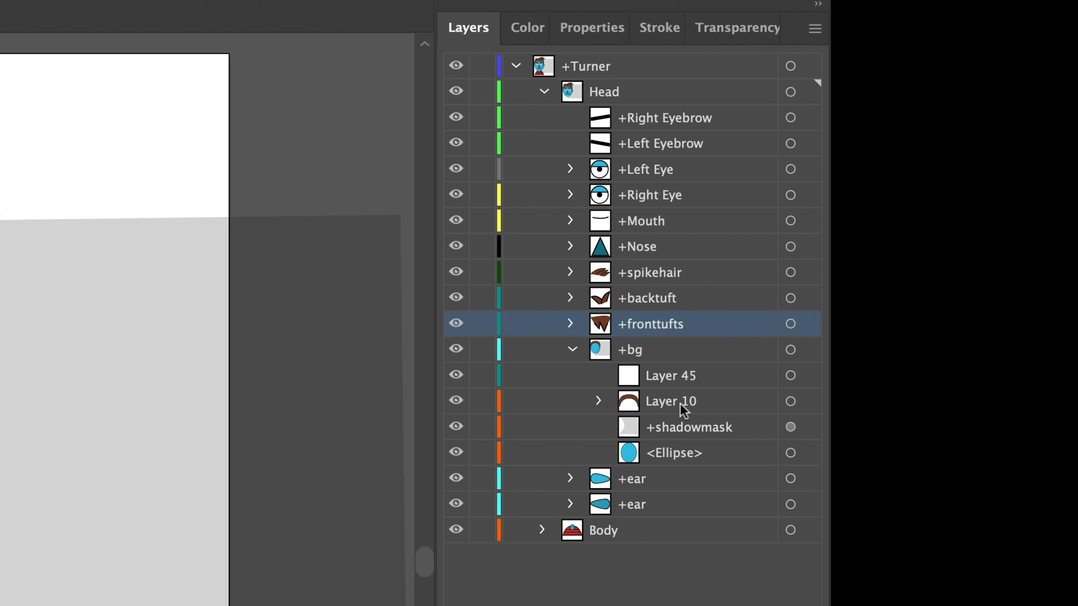
pyautogui.click(699, 428)
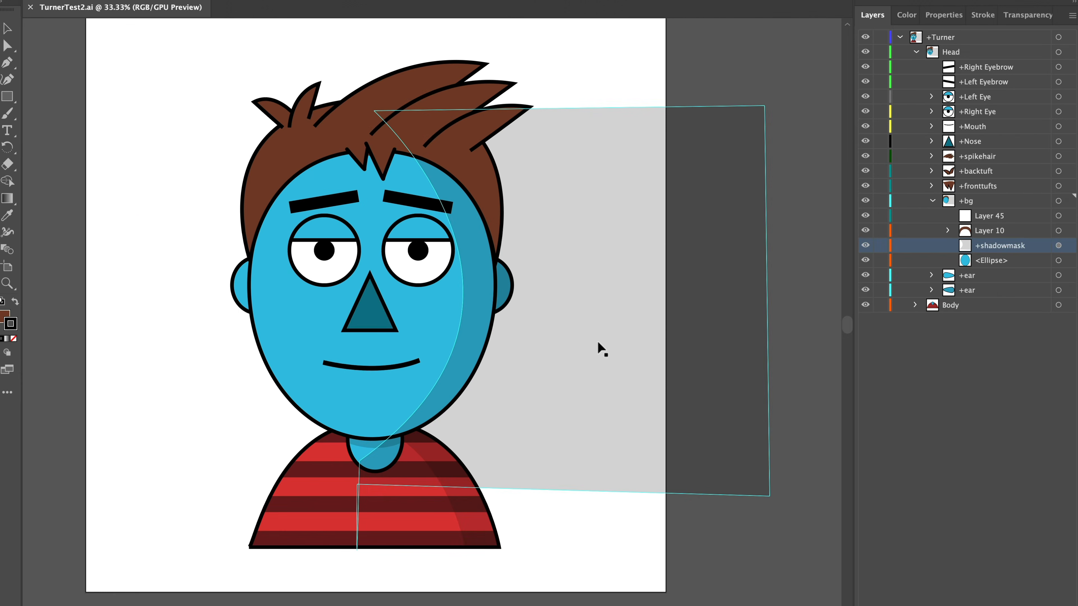
pyautogui.click(786, 293)
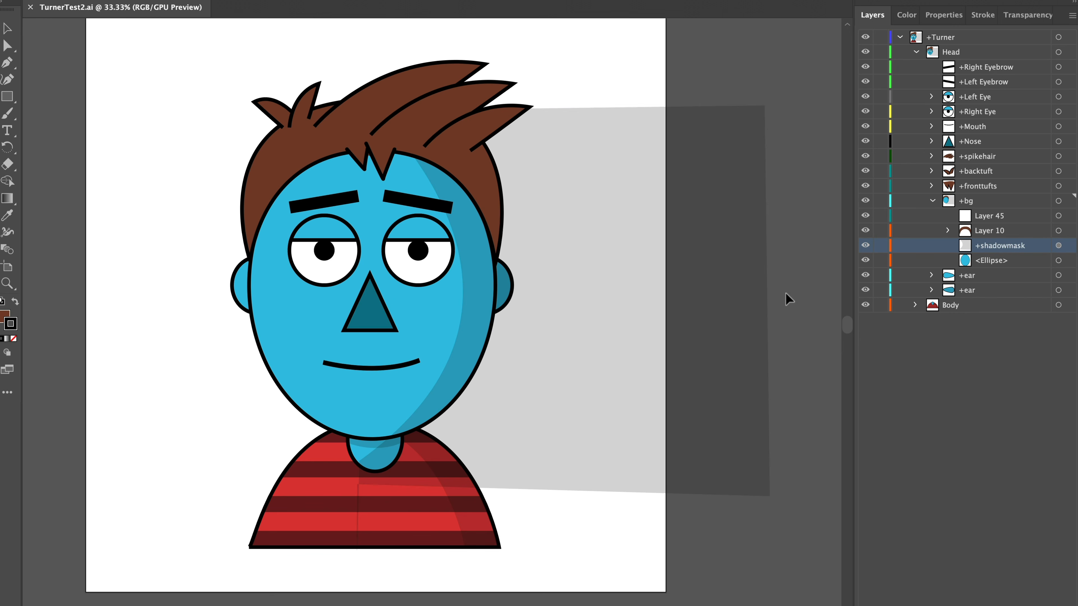
# Inspect the head's separate hair pieces by selecting the spike hair, back tuft and front tufts on the artboard
pyautogui.moveTo(616, 243); pyautogui.dragTo(602, 171)
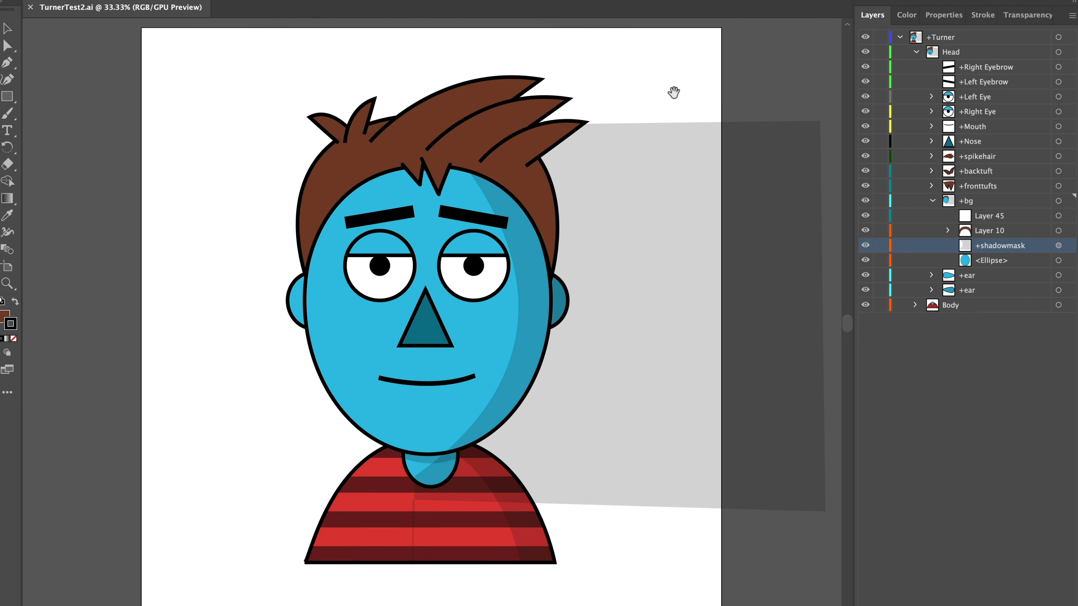
pyautogui.moveTo(674, 93); pyautogui.dragTo(683, 94)
pyautogui.click(541, 84)
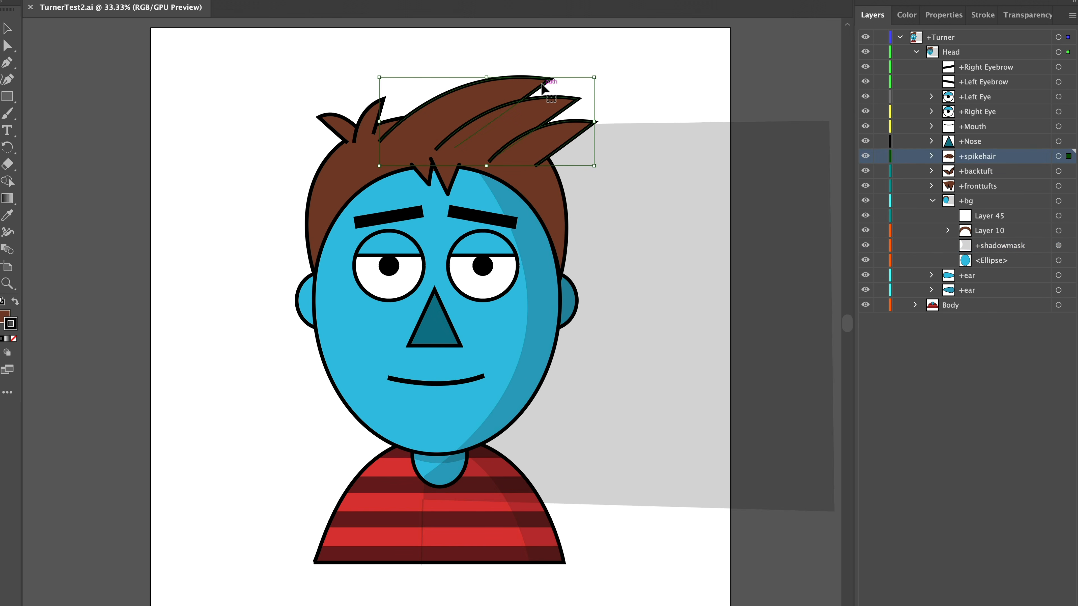
pyautogui.moveTo(542, 88)
pyautogui.mouseDown()
pyautogui.moveTo(445, 81)
pyautogui.moveTo(559, 85)
pyautogui.moveTo(432, 80)
pyautogui.moveTo(543, 87)
pyautogui.mouseUp()
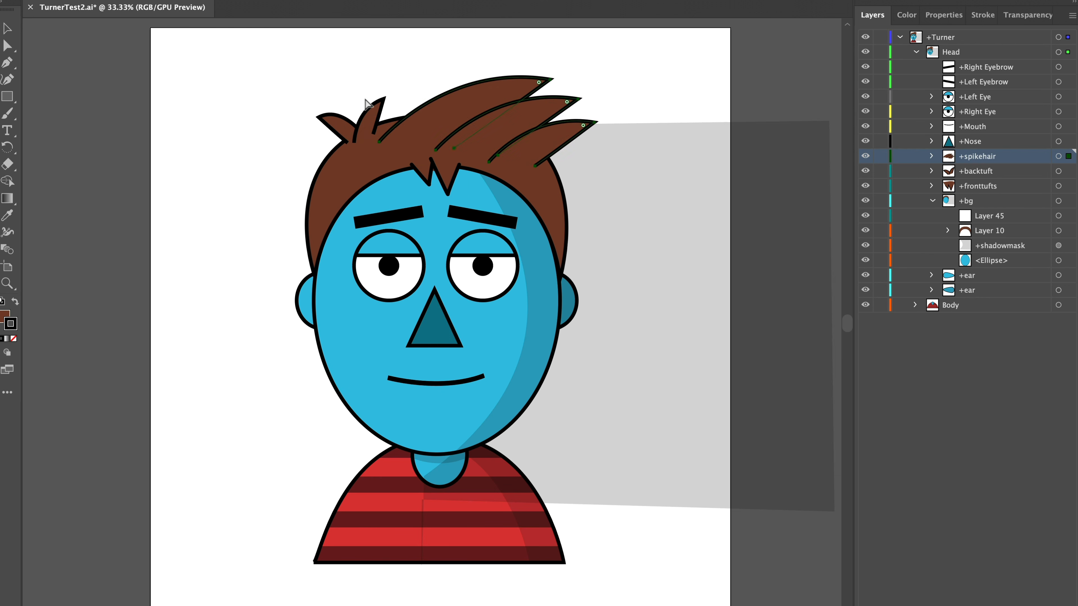
pyautogui.moveTo(376, 114)
pyautogui.mouseDown()
pyautogui.moveTo(282, 114)
pyautogui.moveTo(501, 114)
pyautogui.moveTo(372, 121)
pyautogui.mouseUp()
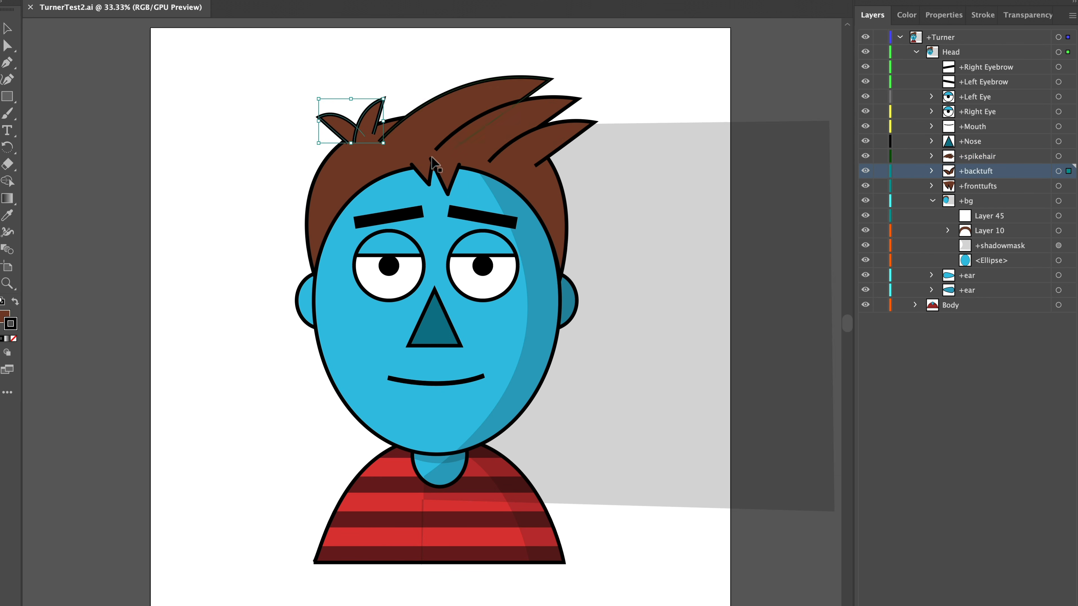
pyautogui.moveTo(458, 176)
pyautogui.mouseDown()
pyautogui.moveTo(373, 179)
pyautogui.moveTo(470, 187)
pyautogui.moveTo(446, 187)
pyautogui.mouseUp()
pyautogui.click(684, 86)
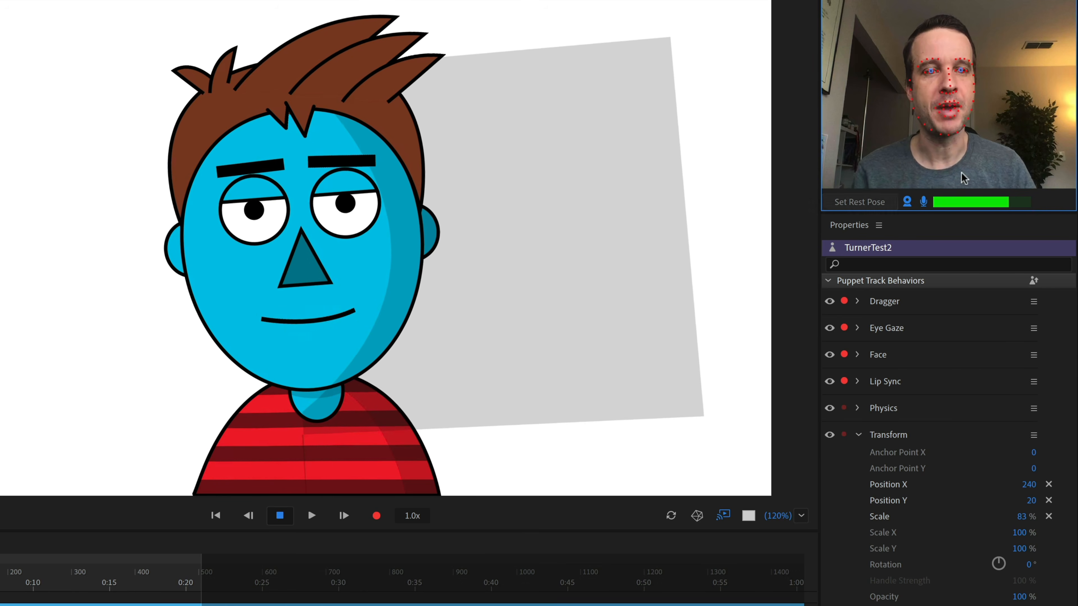
# Try a Head Scale Strength of 489% in the puppet's main Face behavior, and settle it at 0%
pyautogui.click(857, 354)
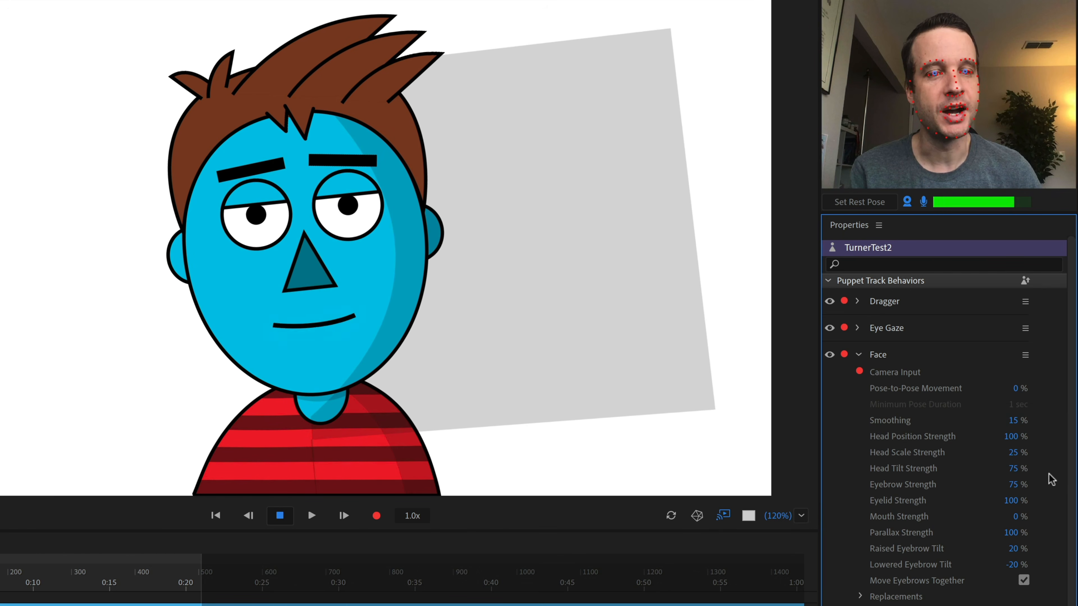
pyautogui.click(1015, 453)
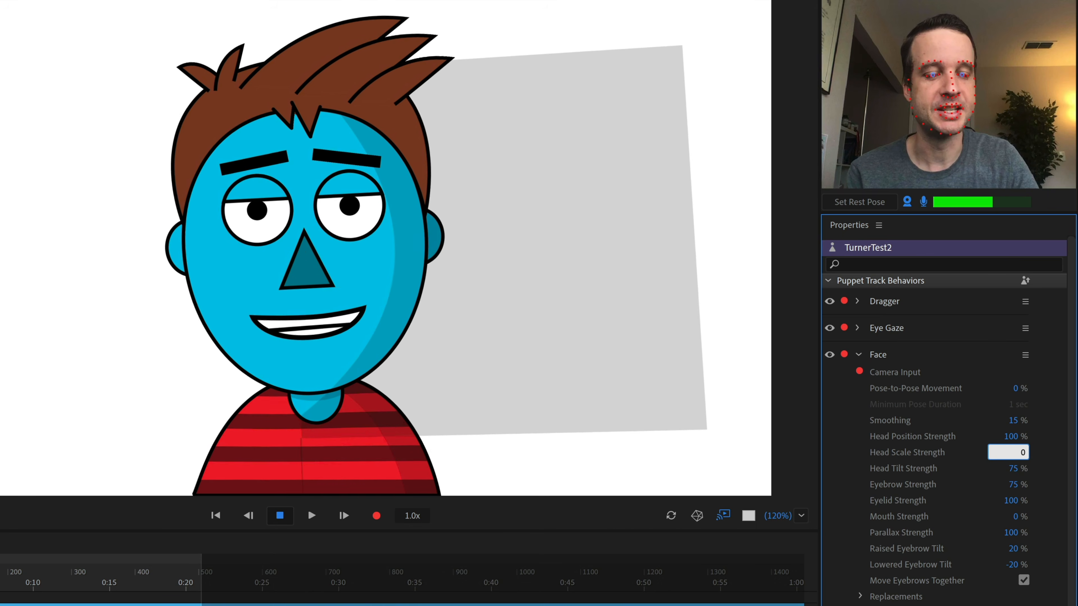
pyautogui.press('Return')
pyautogui.moveTo(1017, 452); pyautogui.dragTo(1007, 62)
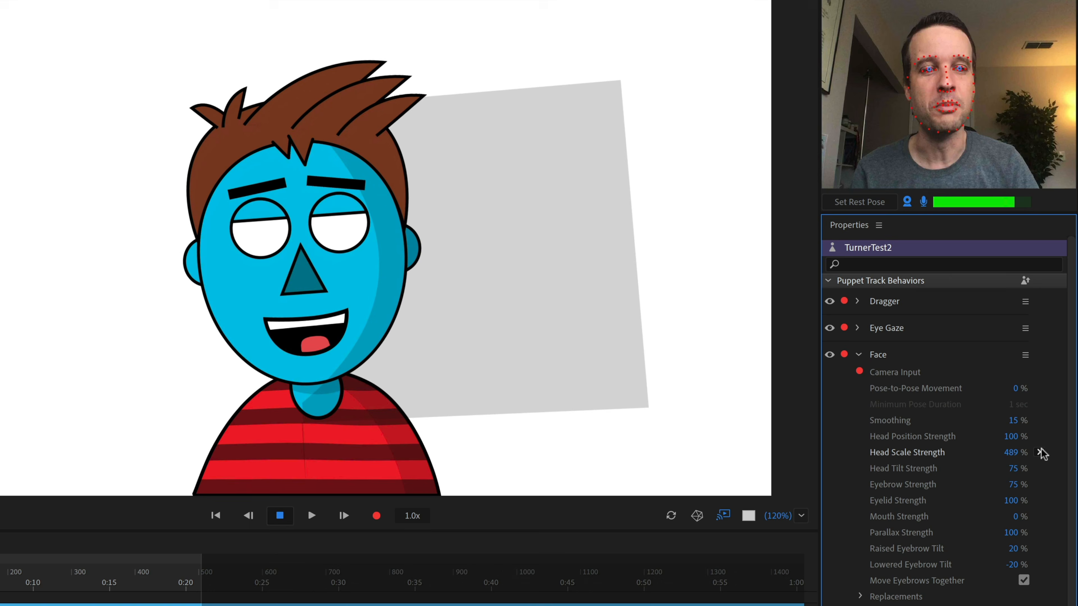
pyautogui.click(1018, 453)
pyautogui.write('25')
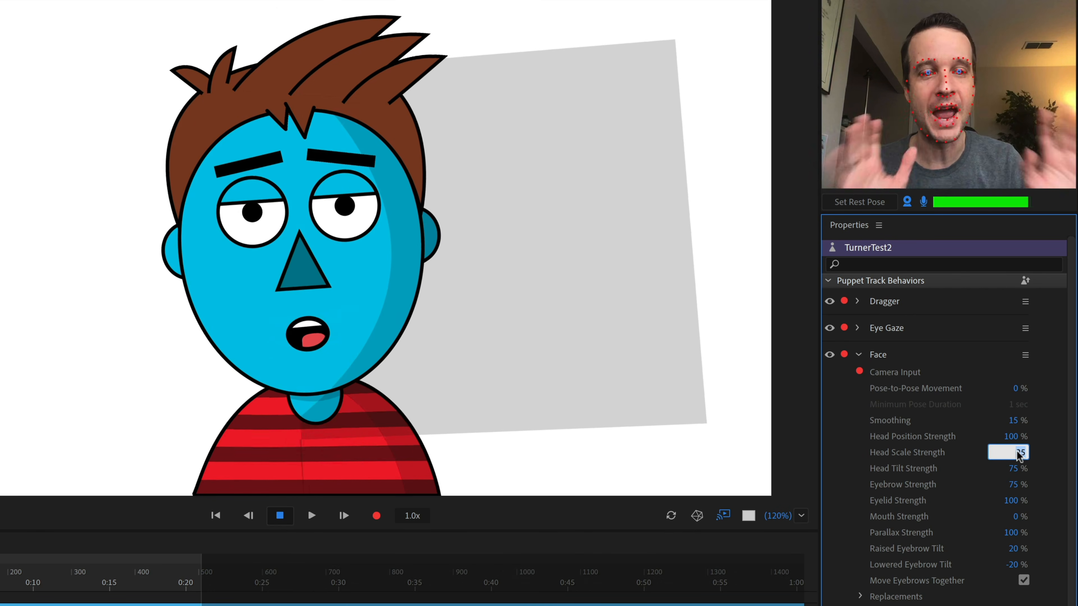
pyautogui.write('0')
pyautogui.press('Return')
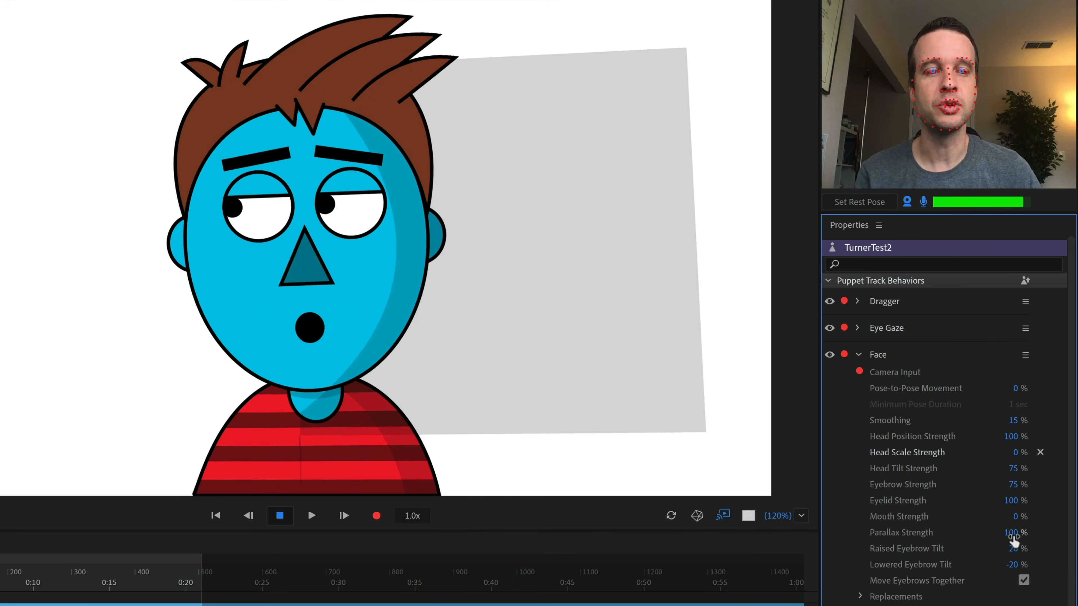
pyautogui.moveTo(1020, 39); pyautogui.dragTo(1020, 39)
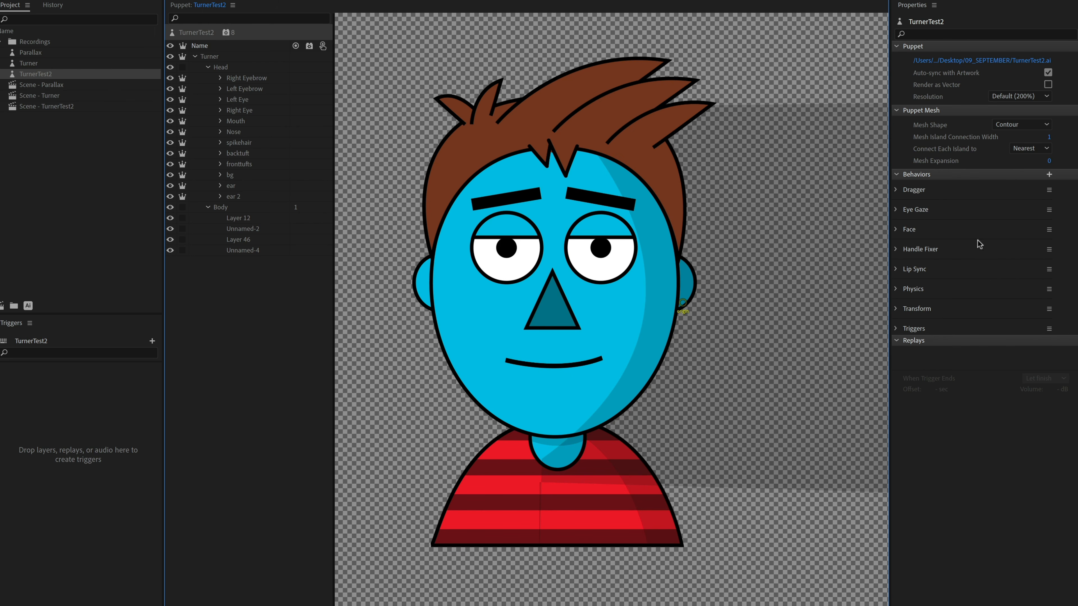
# Tag the spikehair, backtuft, fronttufts, shadowmask, ear and ear 2 layers as Head, and add the Face behavior to all six
pyautogui.click(223, 67)
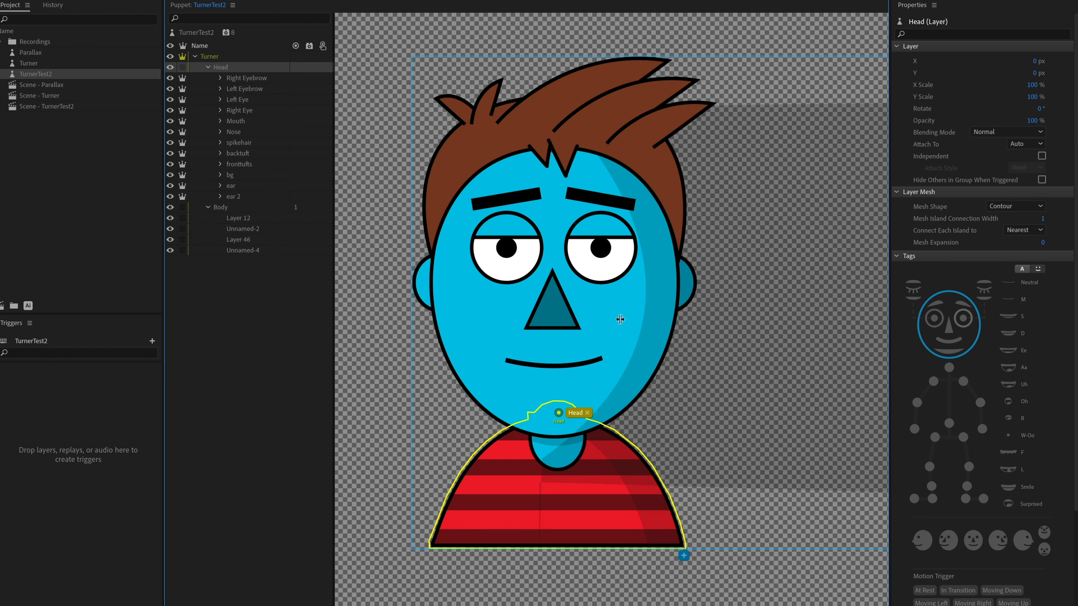
pyautogui.click(280, 331)
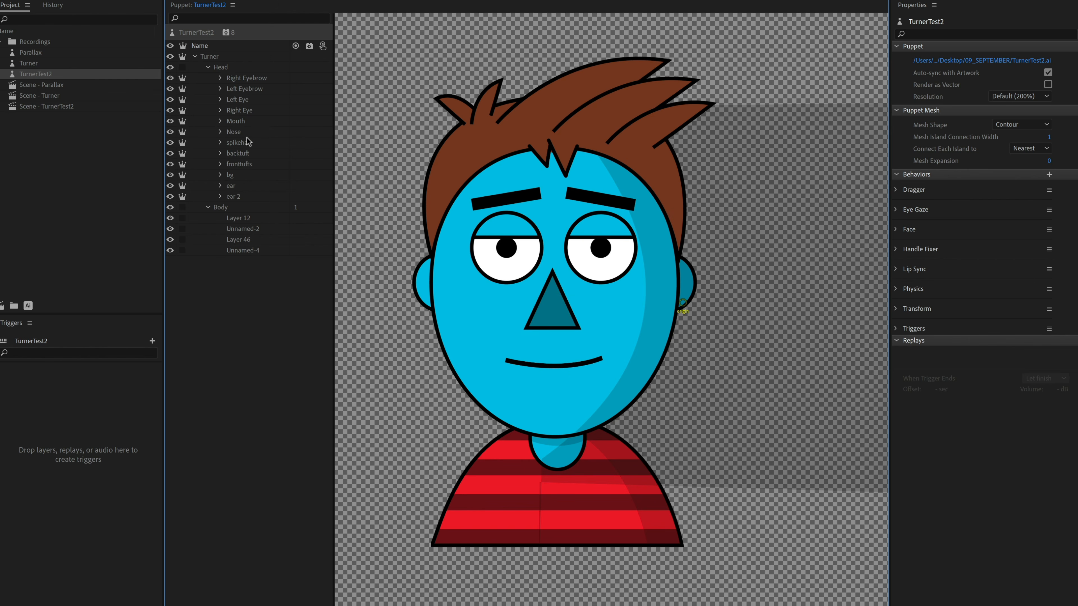
pyautogui.click(248, 145)
pyautogui.keyDown('shift'); pyautogui.click(252, 155); pyautogui.keyUp('shift')
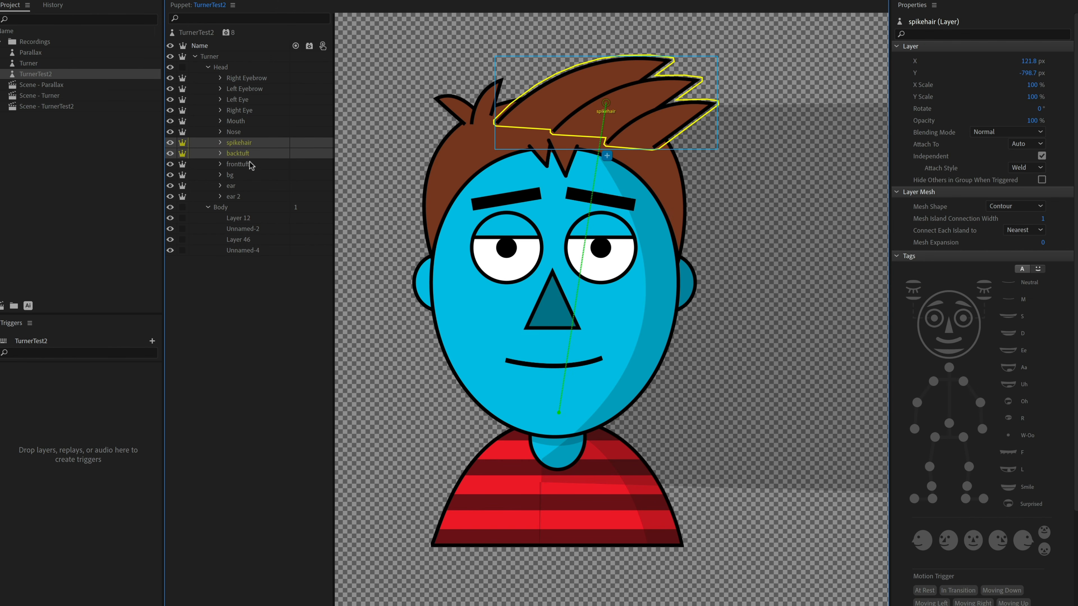
pyautogui.keyDown('ctrl'); pyautogui.click(250, 167); pyautogui.keyUp('ctrl')
pyautogui.keyDown('ctrl'); pyautogui.click(243, 187); pyautogui.keyUp('ctrl')
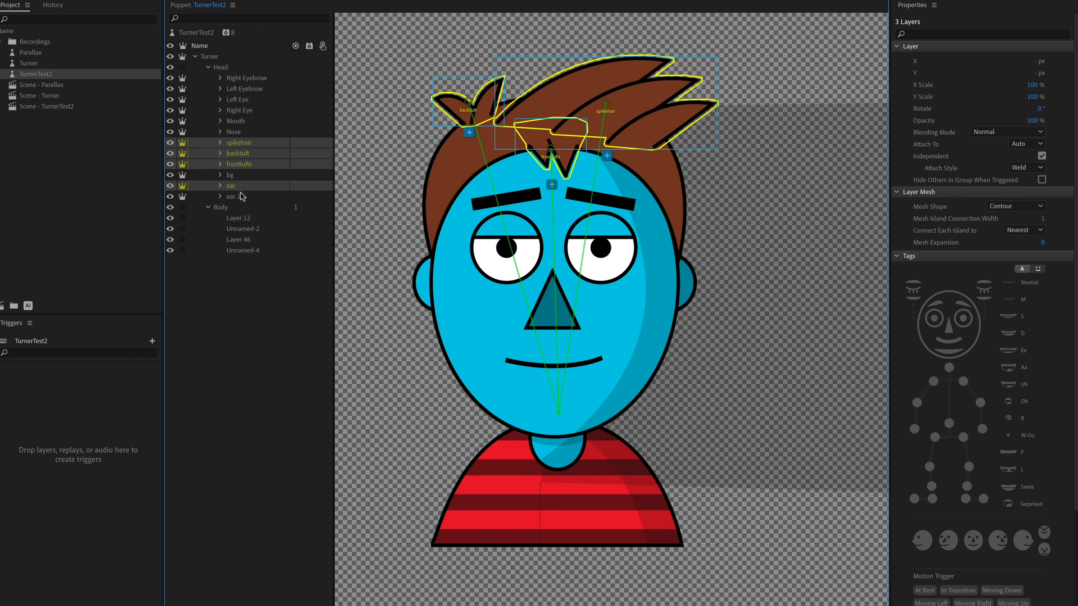
pyautogui.keyDown('ctrl'); pyautogui.click(233, 196); pyautogui.keyUp('ctrl')
pyautogui.click(222, 175)
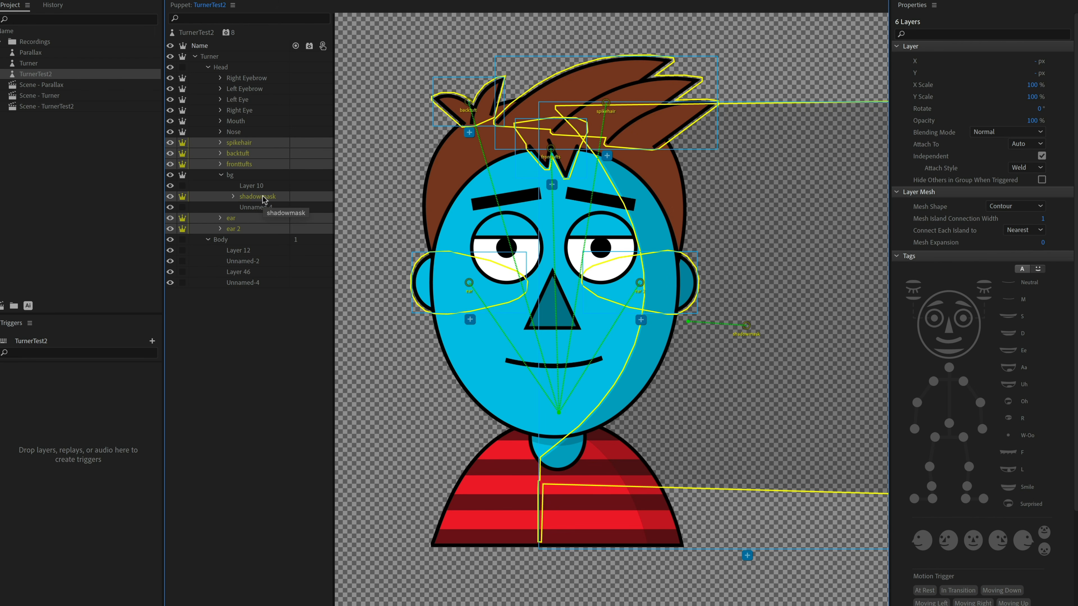
pyautogui.click(979, 334)
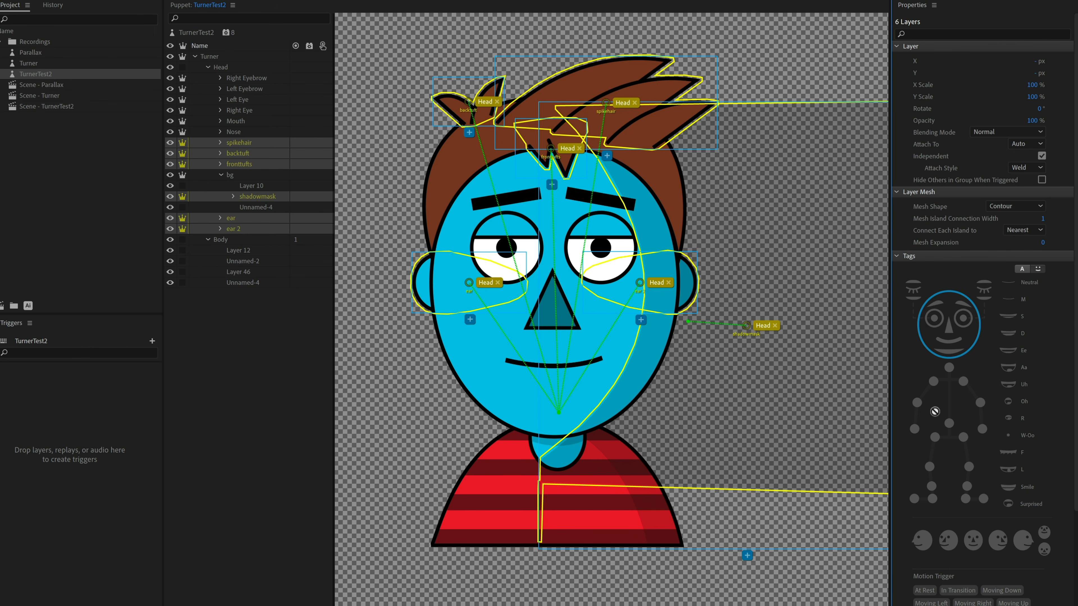
pyautogui.scroll(-3, 1060, 424)
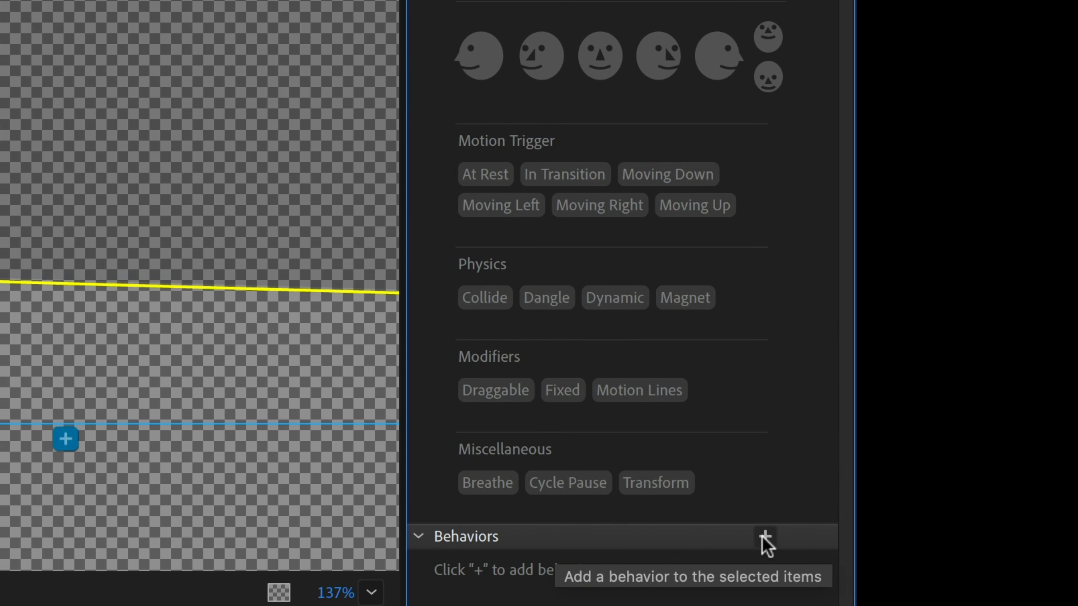
pyautogui.click(765, 537)
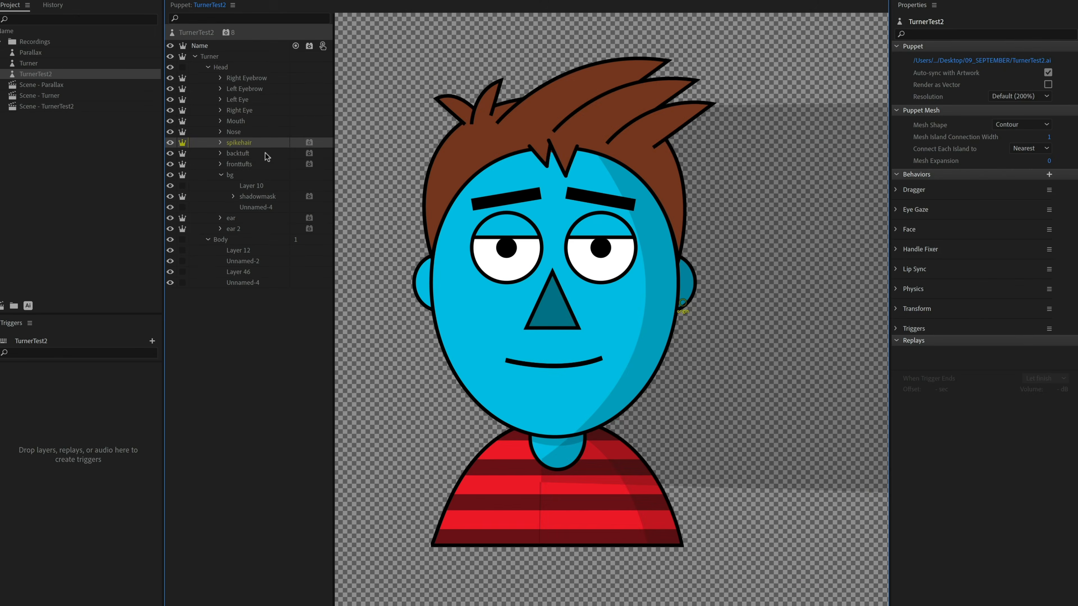
# Reposition the Head handles of the spikehair, backtuft and fronttufts layers towards where each hair piece joins the head
pyautogui.click(577, 136)
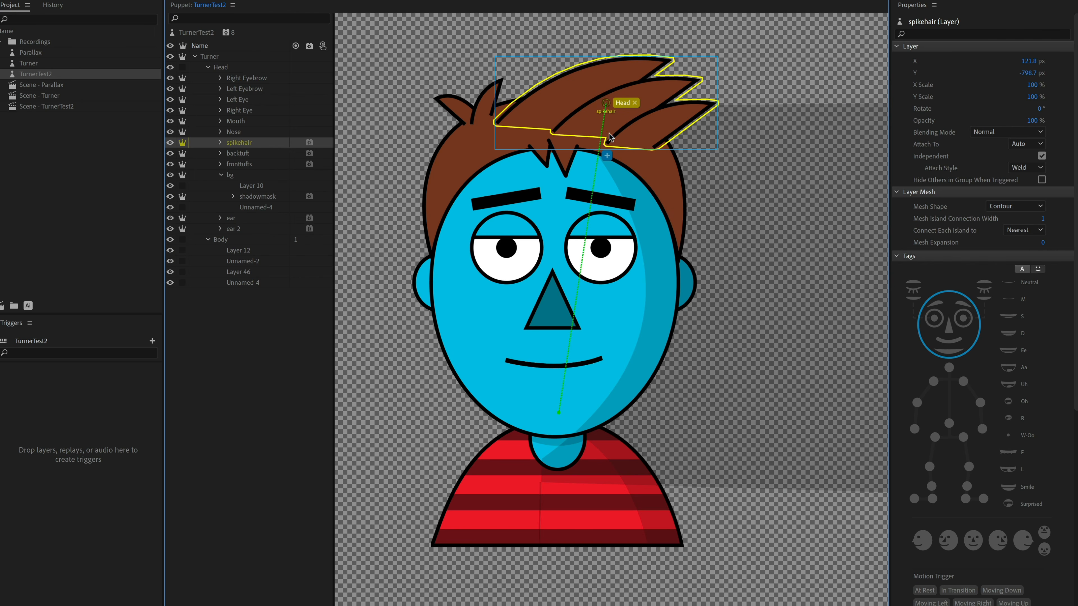
pyautogui.moveTo(599, 112); pyautogui.dragTo(576, 134)
pyautogui.click(237, 155)
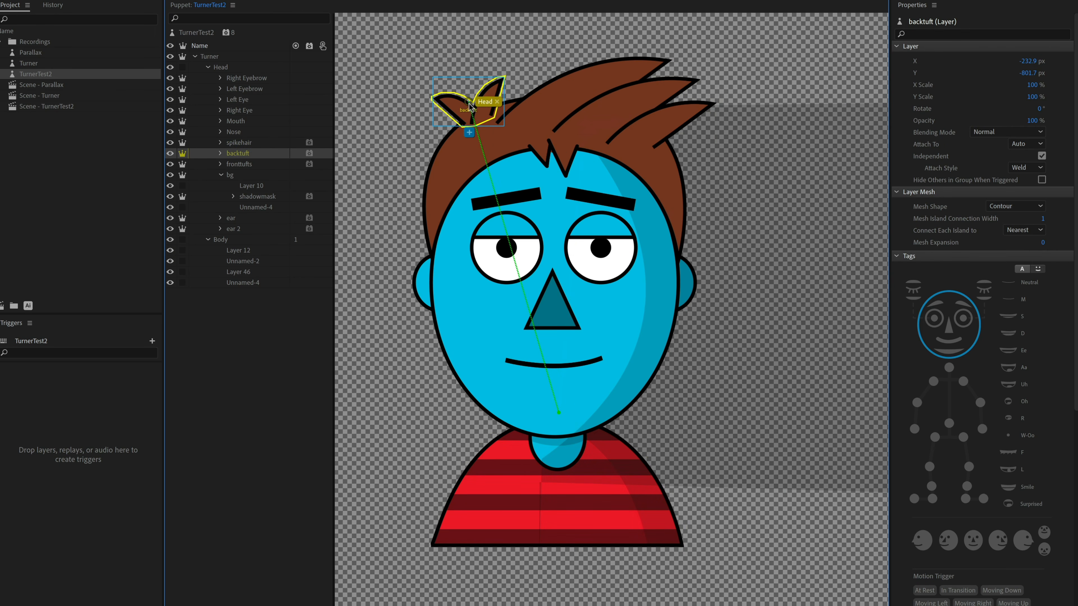
pyautogui.click(261, 165)
pyautogui.moveTo(549, 147); pyautogui.dragTo(550, 132)
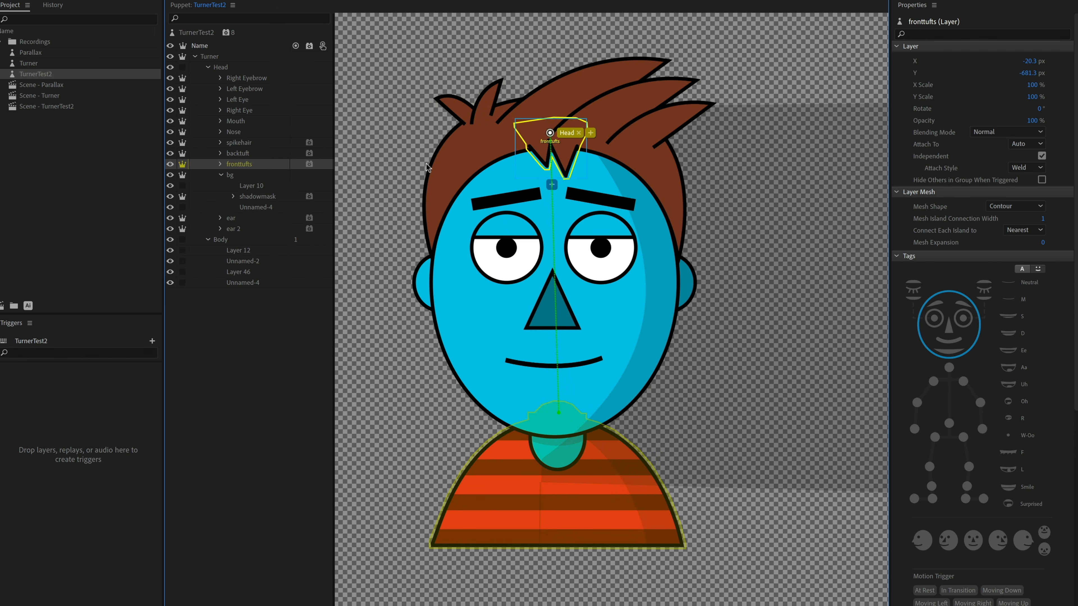
# Move the Head handles of both ear layers outward to the ears, and the shadowmask handle closer to the face
pyautogui.click(236, 228)
pyautogui.moveTo(640, 284); pyautogui.dragTo(670, 282)
pyautogui.click(242, 219)
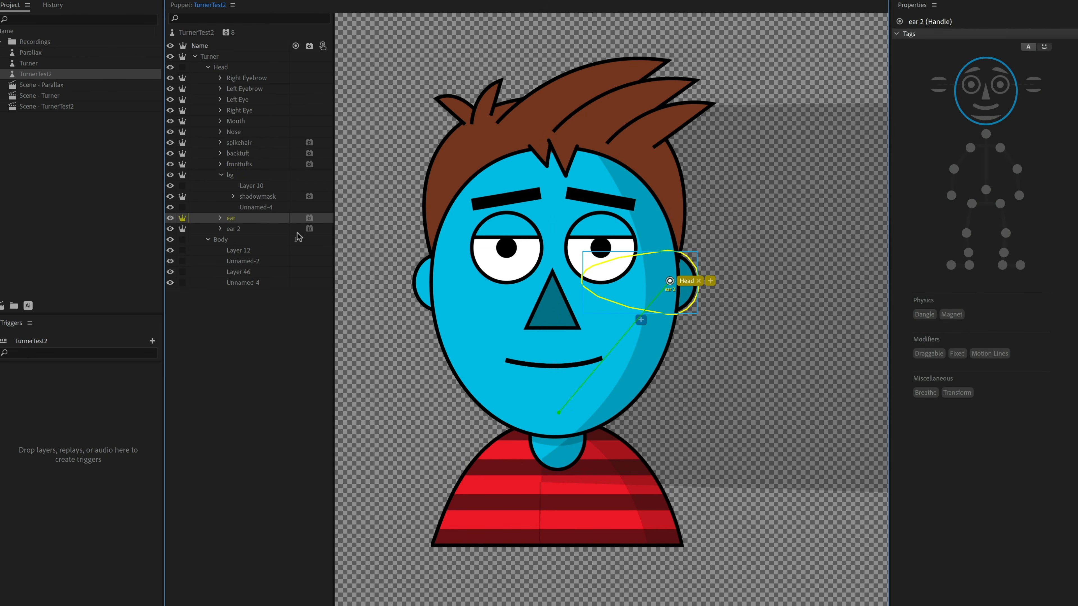
pyautogui.moveTo(469, 282); pyautogui.dragTo(413, 270)
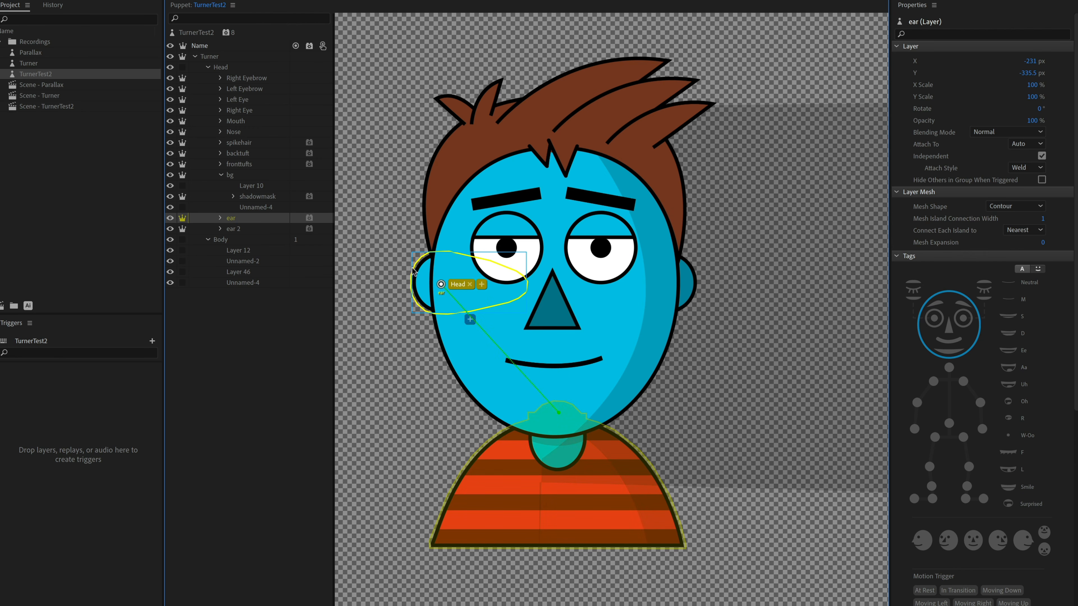
pyautogui.click(261, 199)
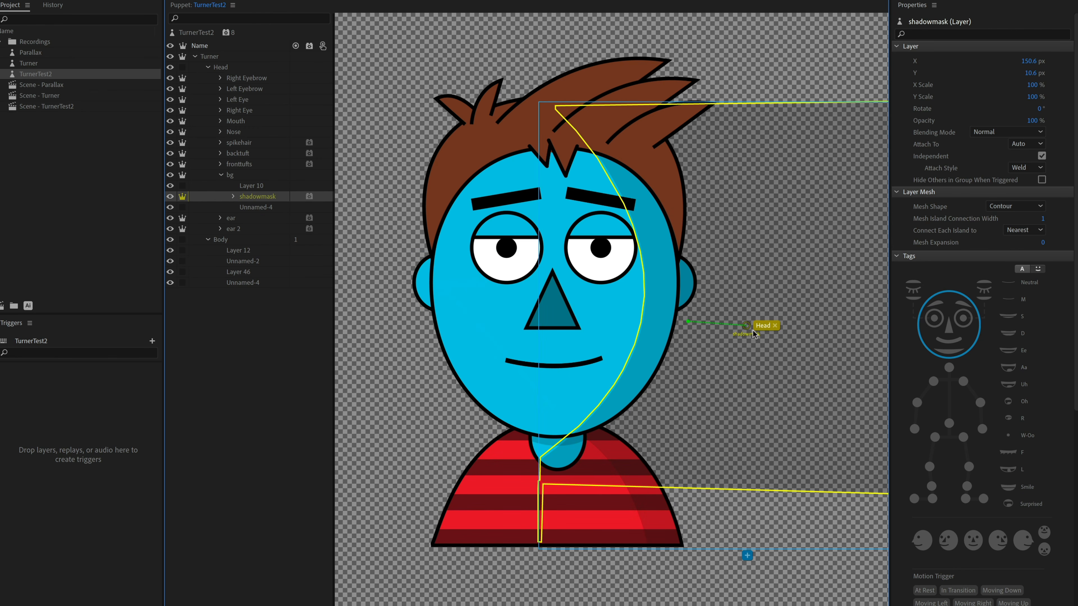
pyautogui.moveTo(748, 328); pyautogui.dragTo(706, 322)
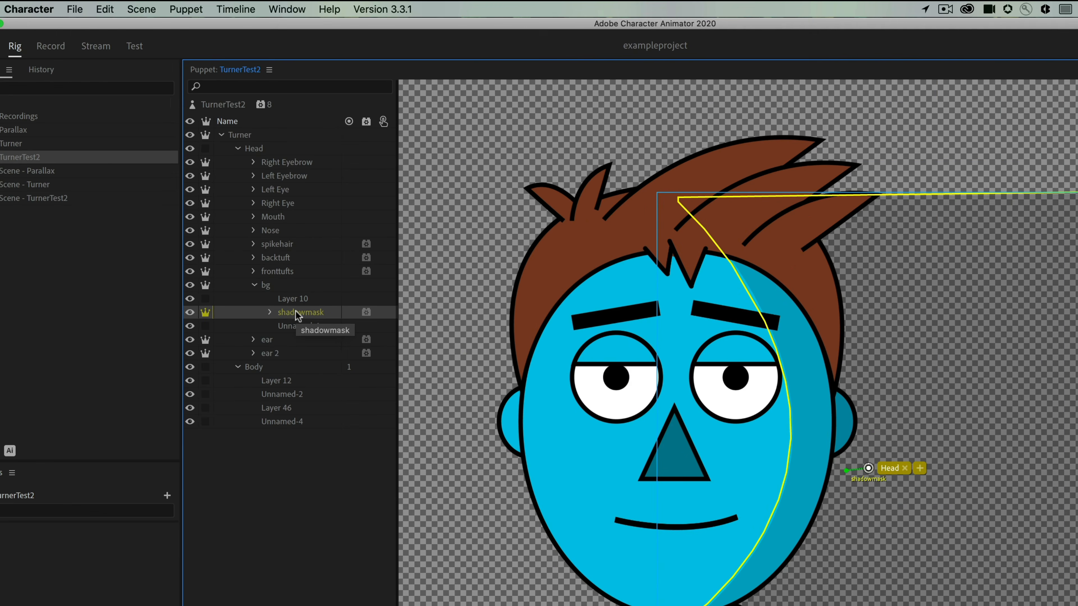
# Create a clipping mask that clips the shadowmask layer to the Unnamed-4 layer beneath it in the bg group
pyautogui.click(255, 208)
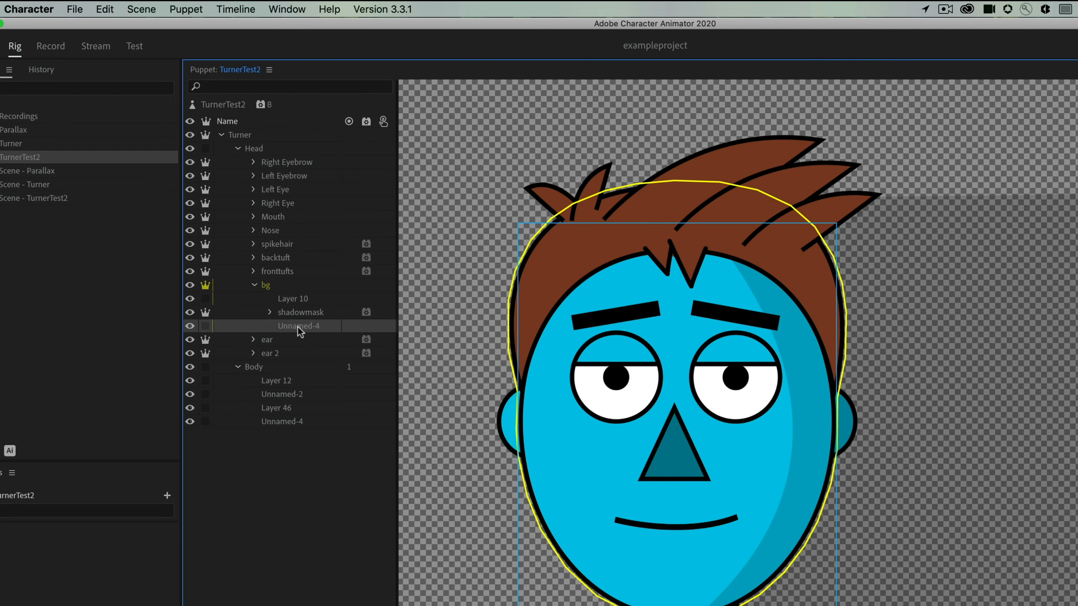
pyautogui.click(305, 313)
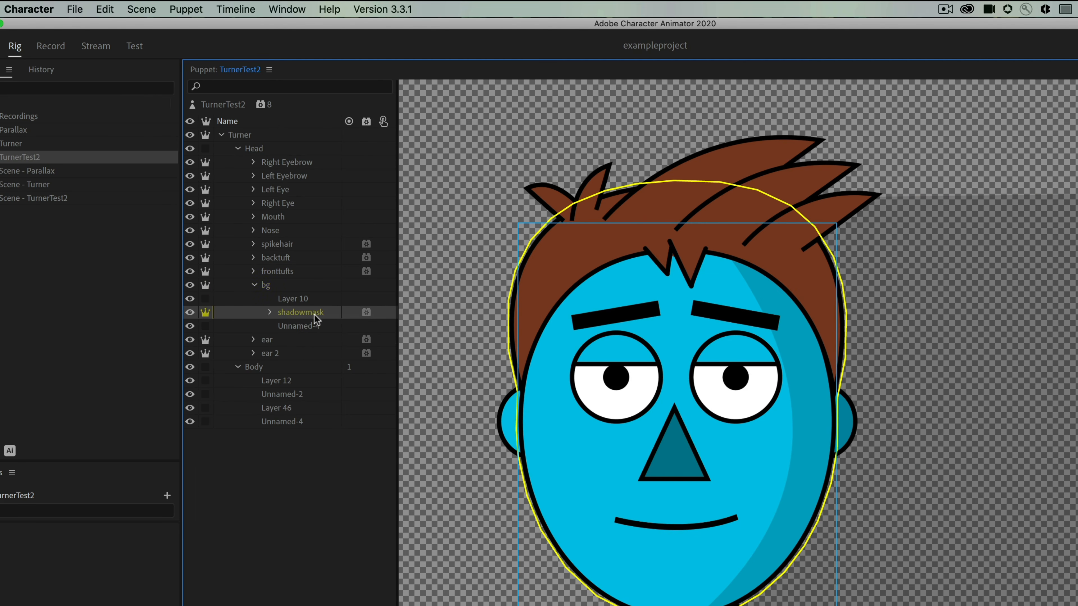
pyautogui.click(201, 9)
pyautogui.click(280, 134)
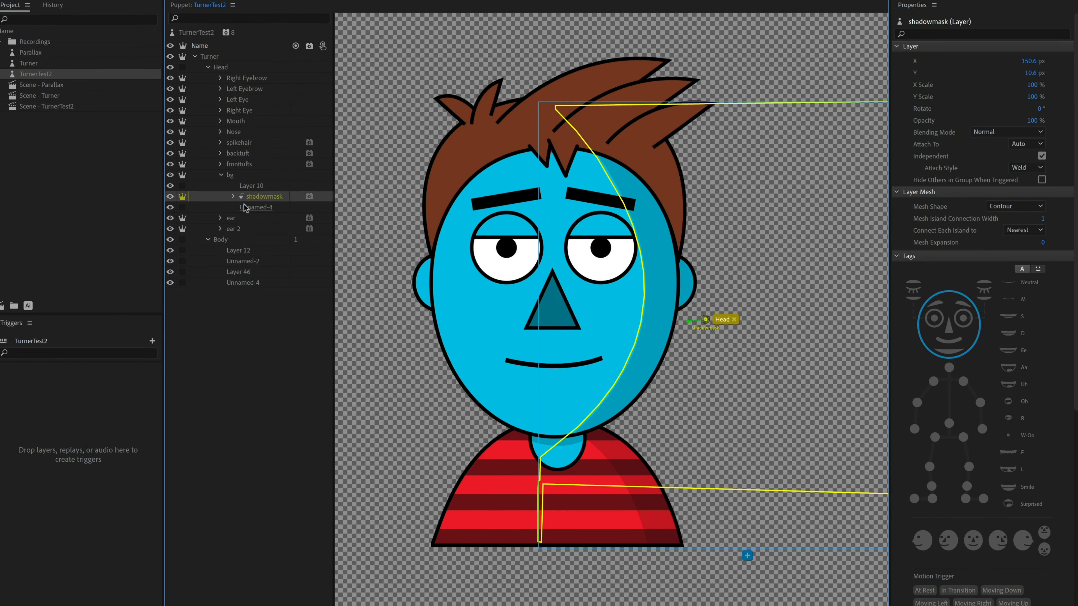
pyautogui.click(236, 410)
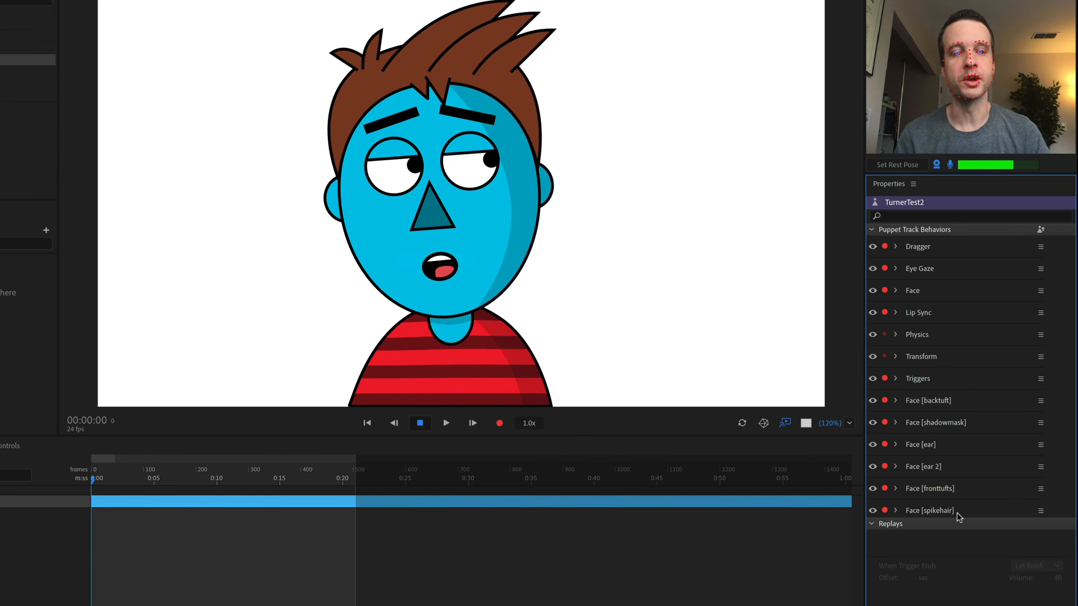
# Set Head Scale Strength, Head Tilt Strength and Parallax Strength to 0% in the Face [spikehair] behavior
pyautogui.click(896, 511)
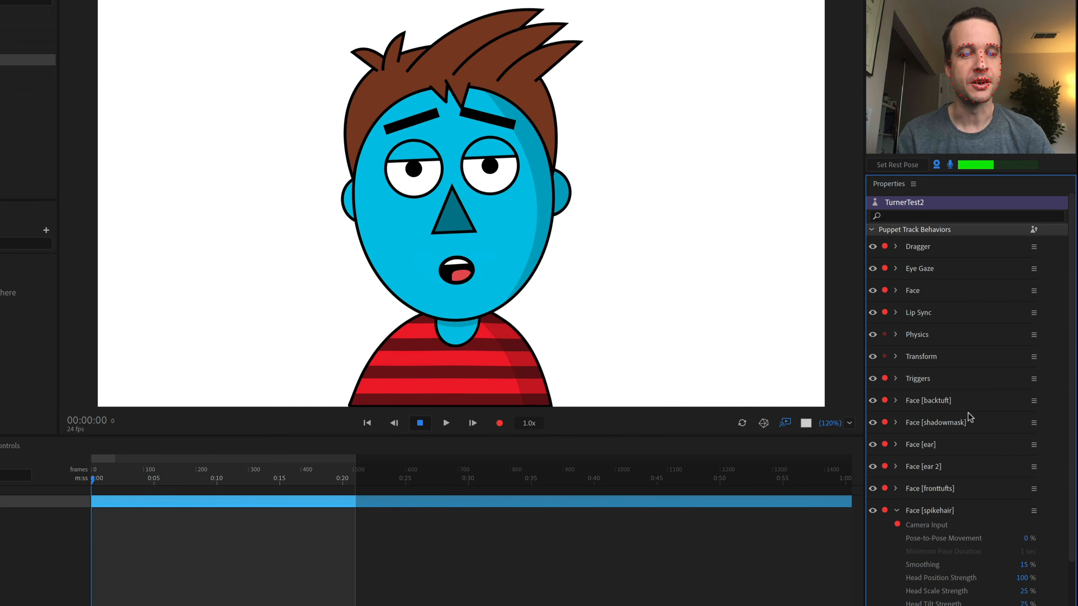
pyautogui.scroll(-2, 1062, 454)
pyautogui.scroll(-2, 1062, 454)
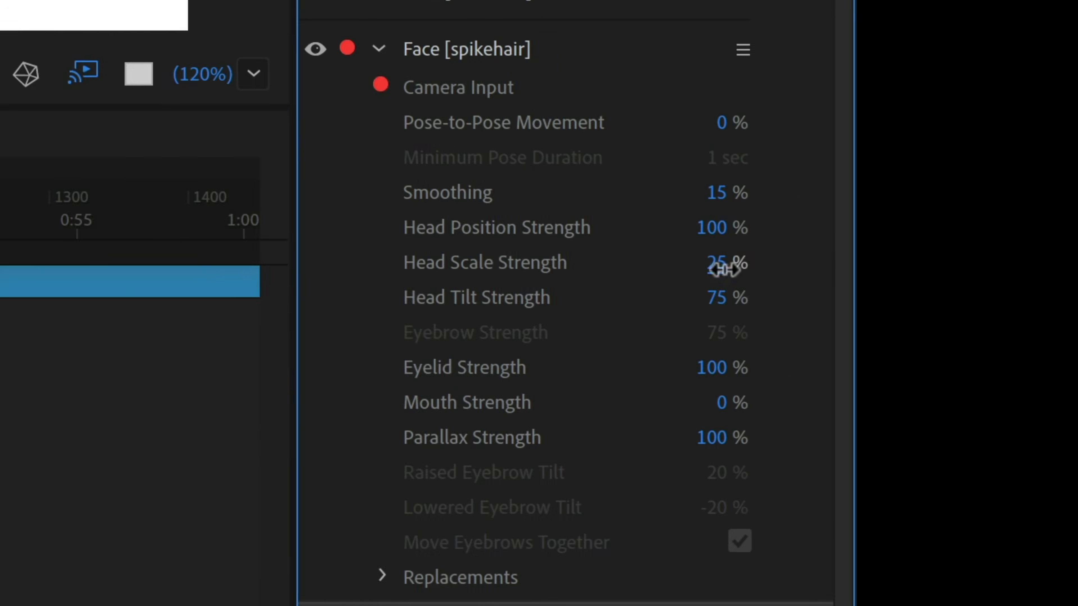
pyautogui.click(1020, 495)
pyautogui.write('0')
pyautogui.press('Return')
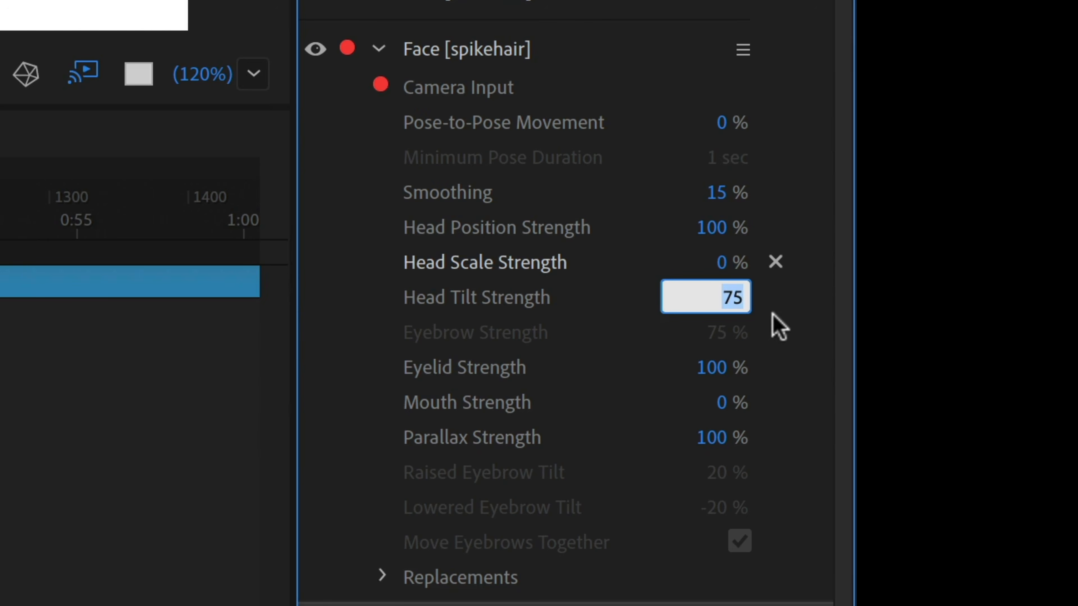
pyautogui.write('0')
pyautogui.press('Return')
pyautogui.click(727, 437)
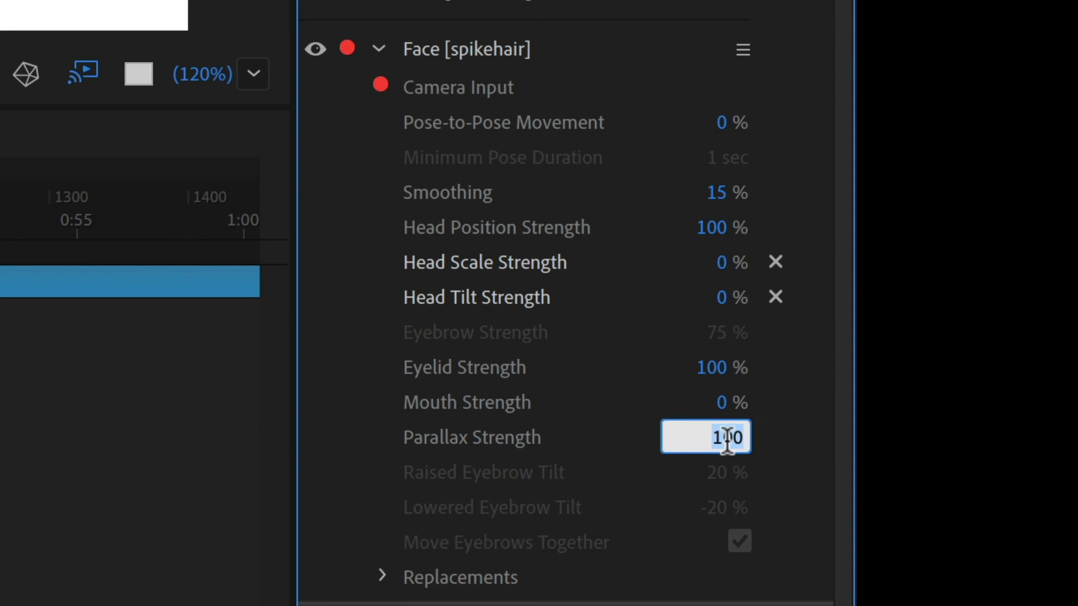
pyautogui.write('0')
pyautogui.press('Return')
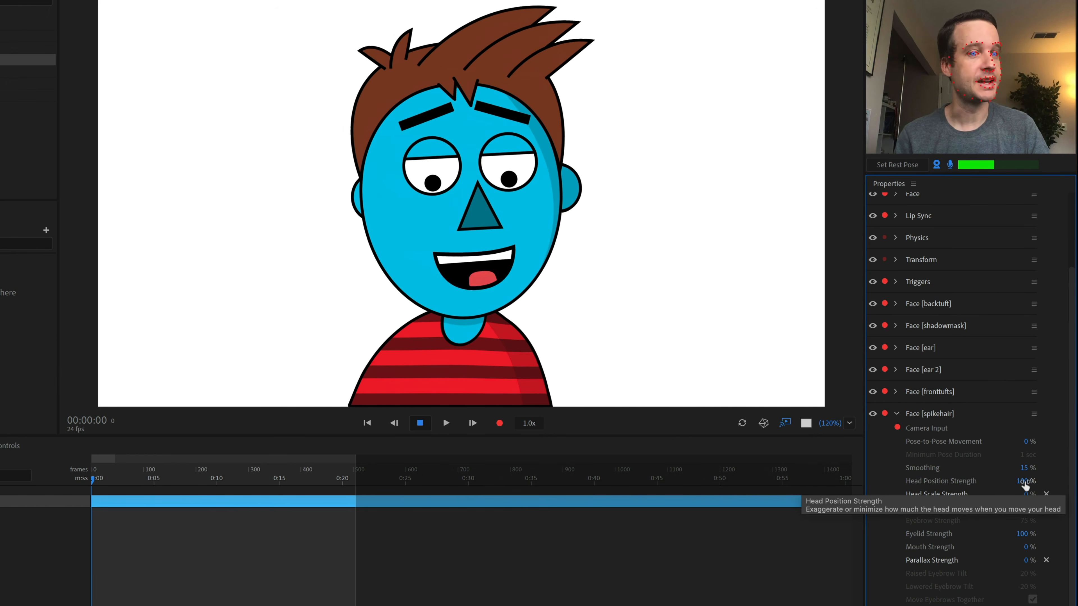
# Try Head Position Strength values of 505% and 8% for the spikehair Face behavior, and reset the parameter to its default
pyautogui.moveTo(1025, 483); pyautogui.dragTo(1018, 223)
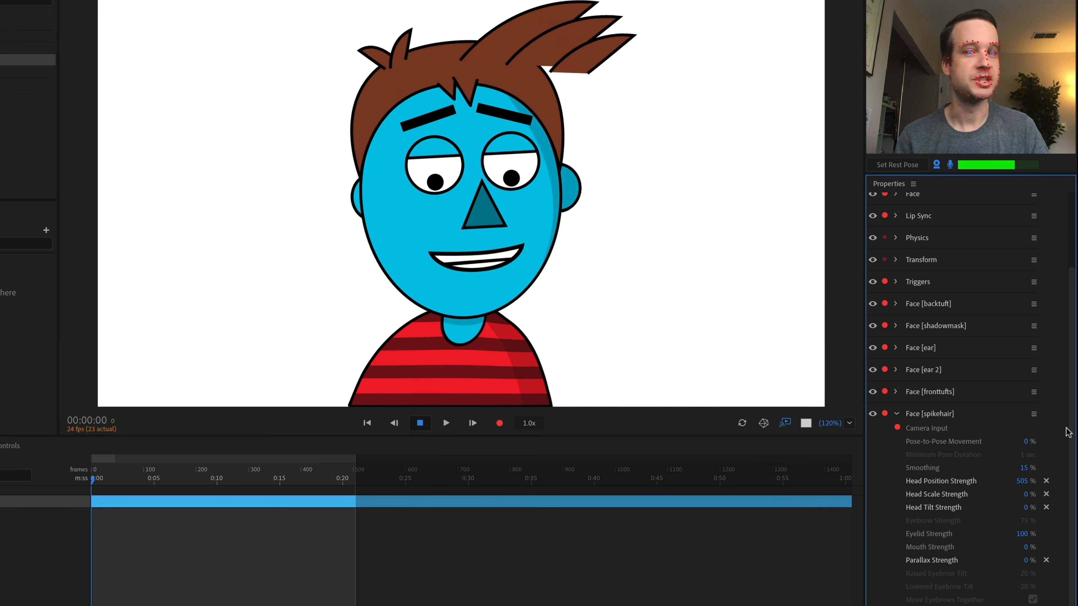
pyautogui.moveTo(1021, 481); pyautogui.dragTo(971, 483)
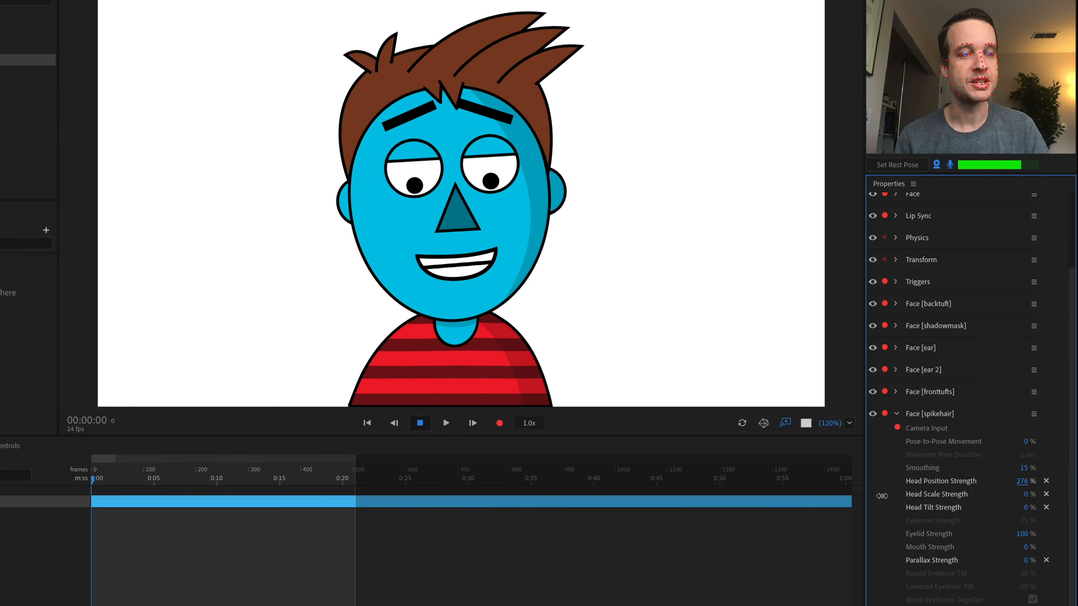
pyautogui.moveTo(822, 504); pyautogui.dragTo(728, 497)
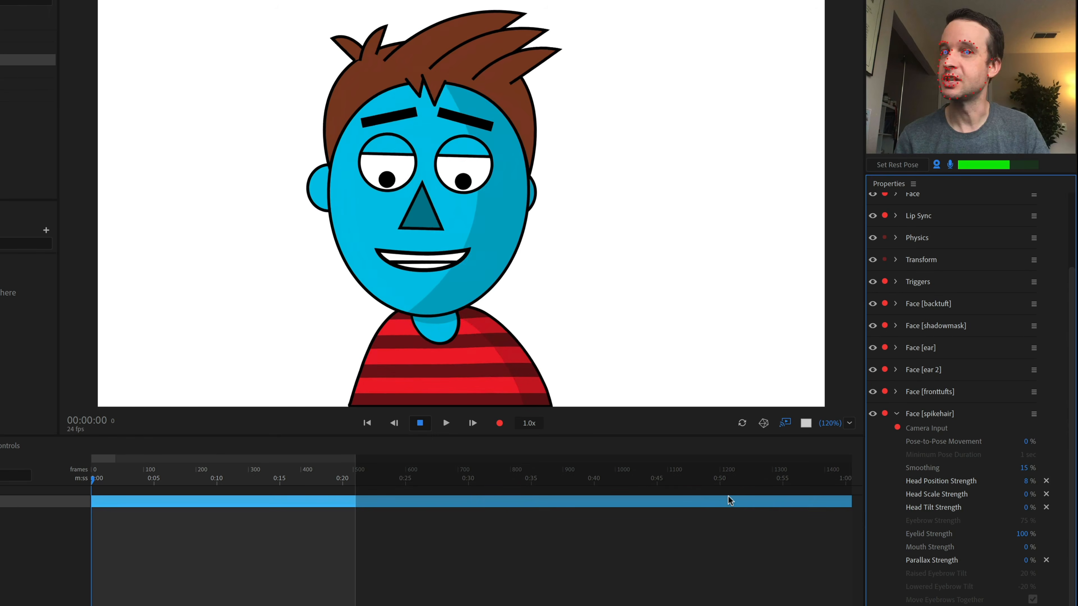
pyautogui.click(1046, 482)
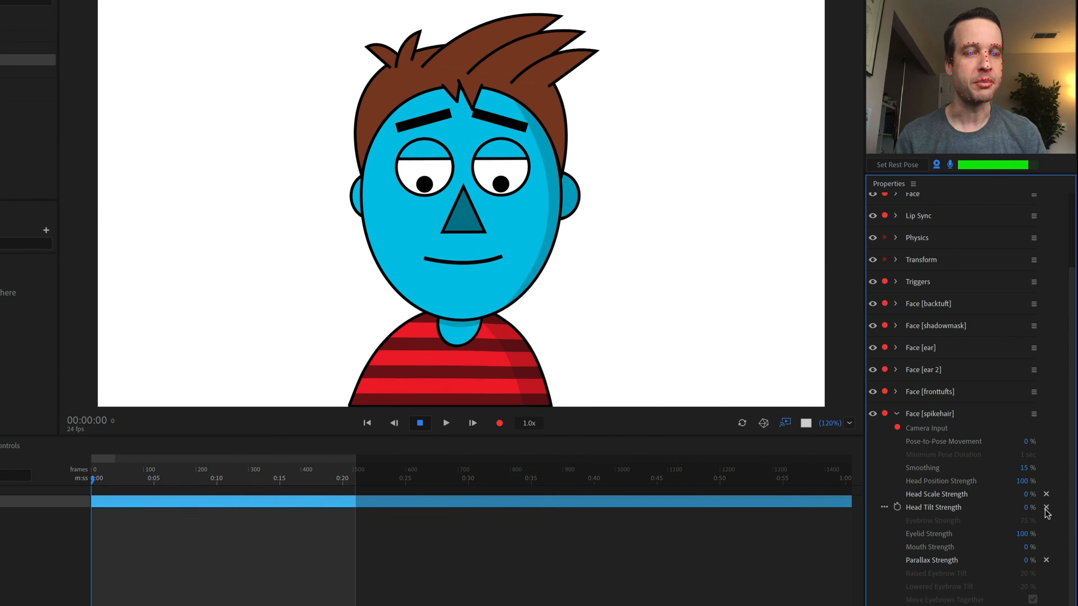
# Set the Head Position Strength of the Face [spikehair] behavior to 90%
pyautogui.click(1022, 481)
pyautogui.write('90')
pyautogui.press('Return')
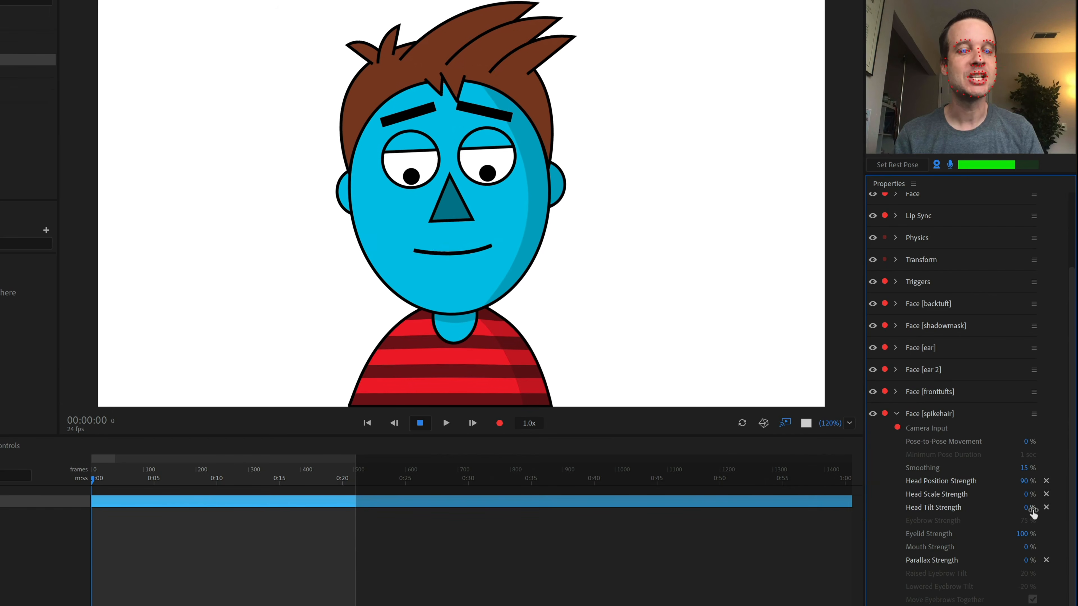
# Try a Head Tilt Strength of 290% in the Face [spikehair] behavior, and set it back to 0%
pyautogui.moveTo(1029, 508); pyautogui.dragTo(1030, 327)
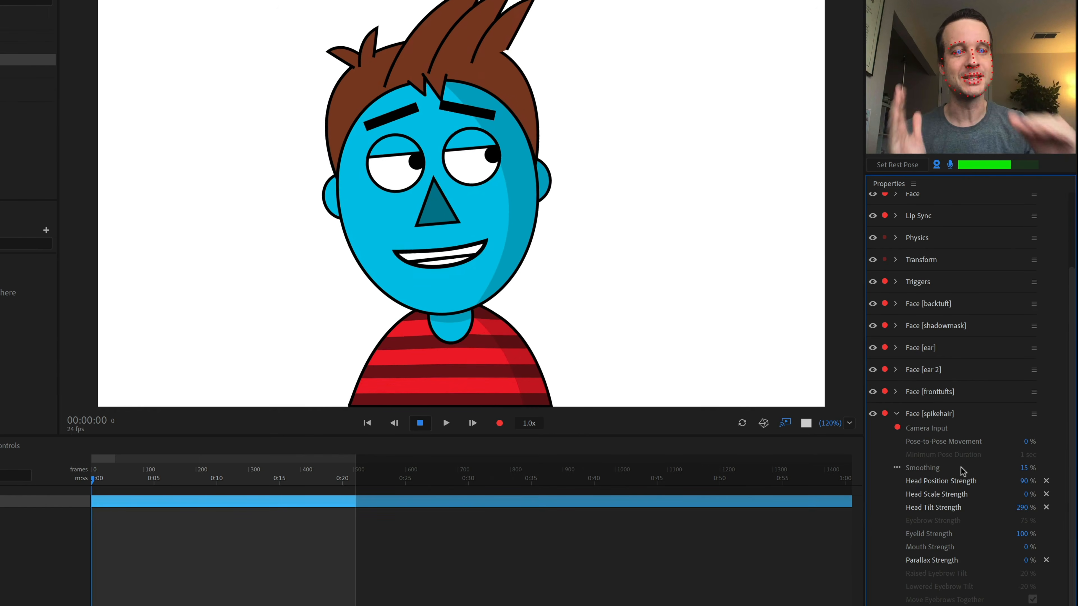
pyautogui.click(1023, 508)
pyautogui.press('Return')
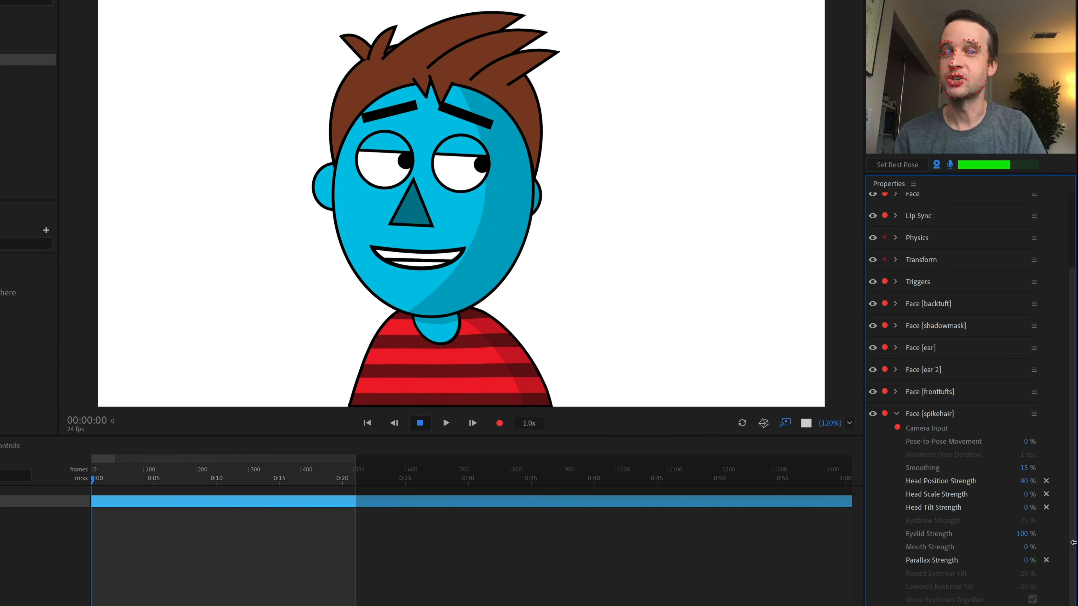
# Set Head Scale Strength and Head Tilt Strength to 0% in the Face [fronttufts] behavior
pyautogui.click(896, 413)
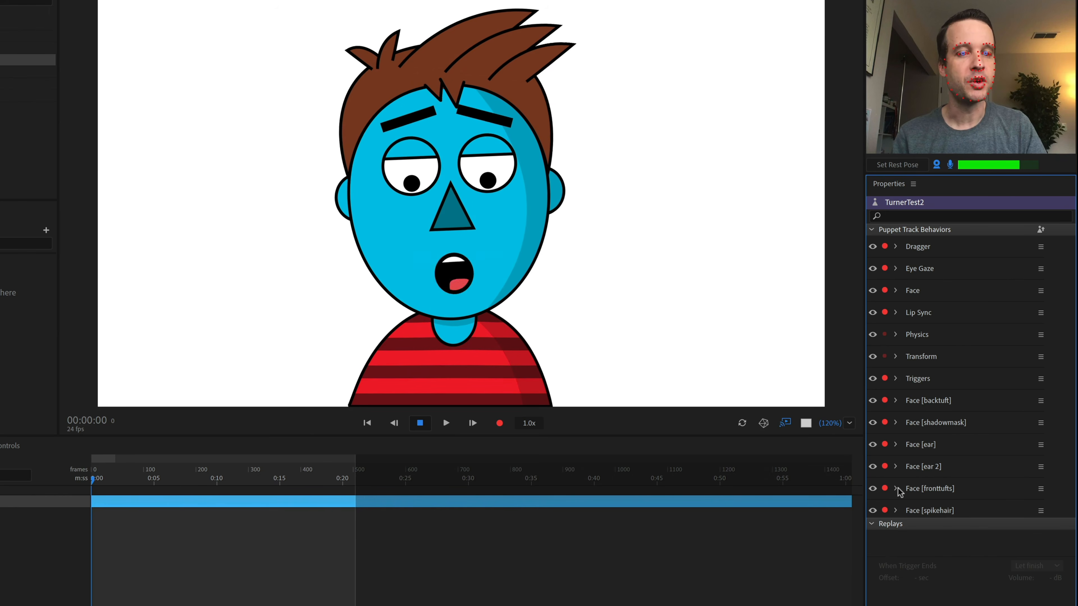
pyautogui.click(897, 488)
pyautogui.scroll(-2, 971, 486)
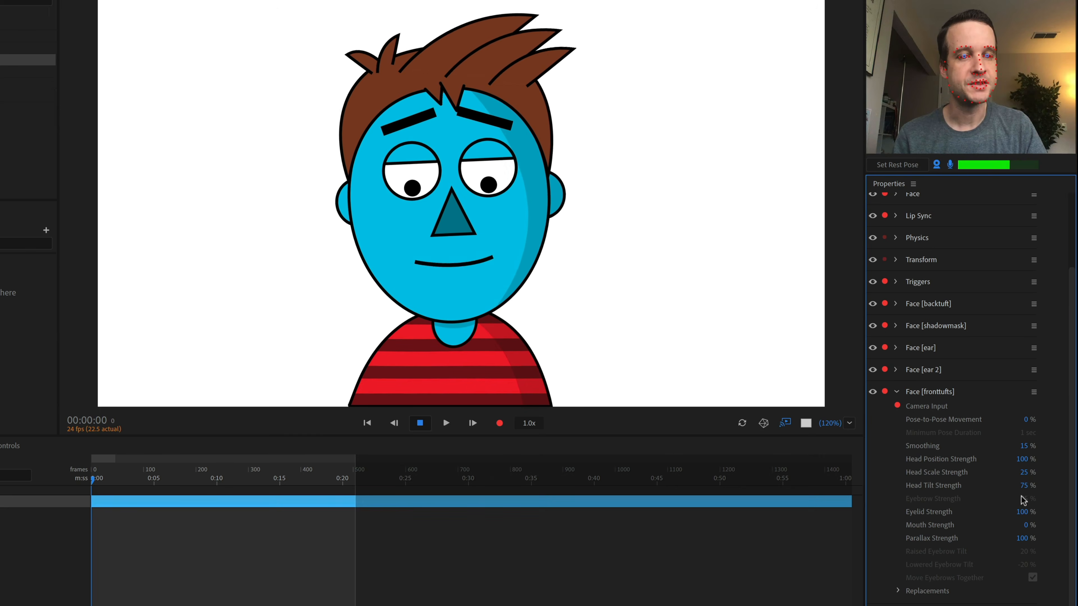
pyautogui.click(1024, 473)
pyautogui.write('0')
pyautogui.press('Return')
pyautogui.click(1028, 487)
pyautogui.write('0')
pyautogui.press('Return')
# Set Parallax Strength to 0% and Head Position Strength to 303% in the Face [fronttufts] behavior
pyautogui.click(1020, 539)
pyautogui.write('0')
pyautogui.press('Return')
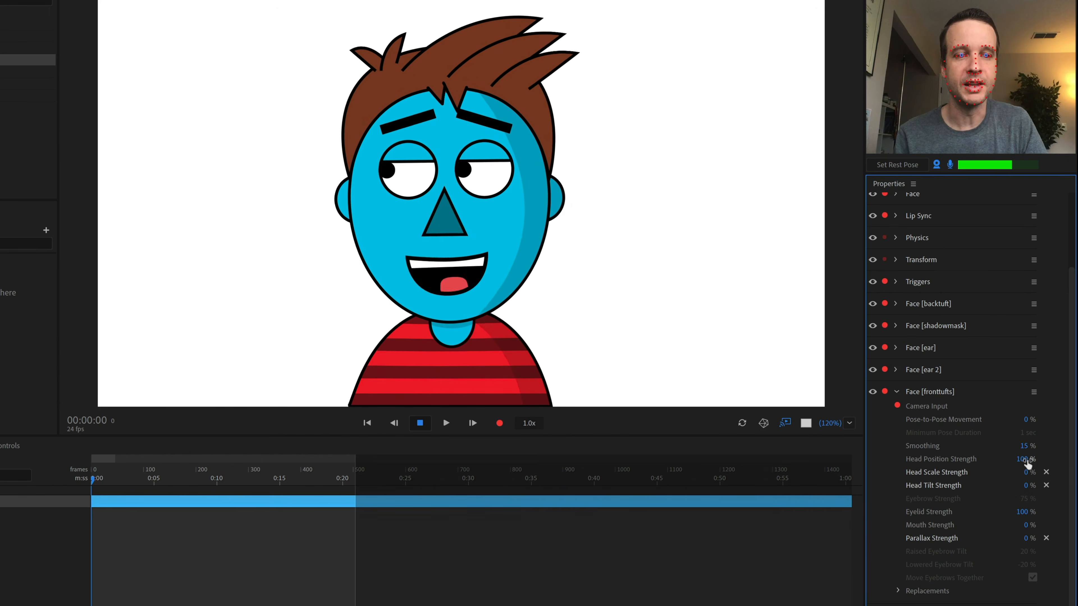
pyautogui.moveTo(1026, 461); pyautogui.dragTo(1035, 338)
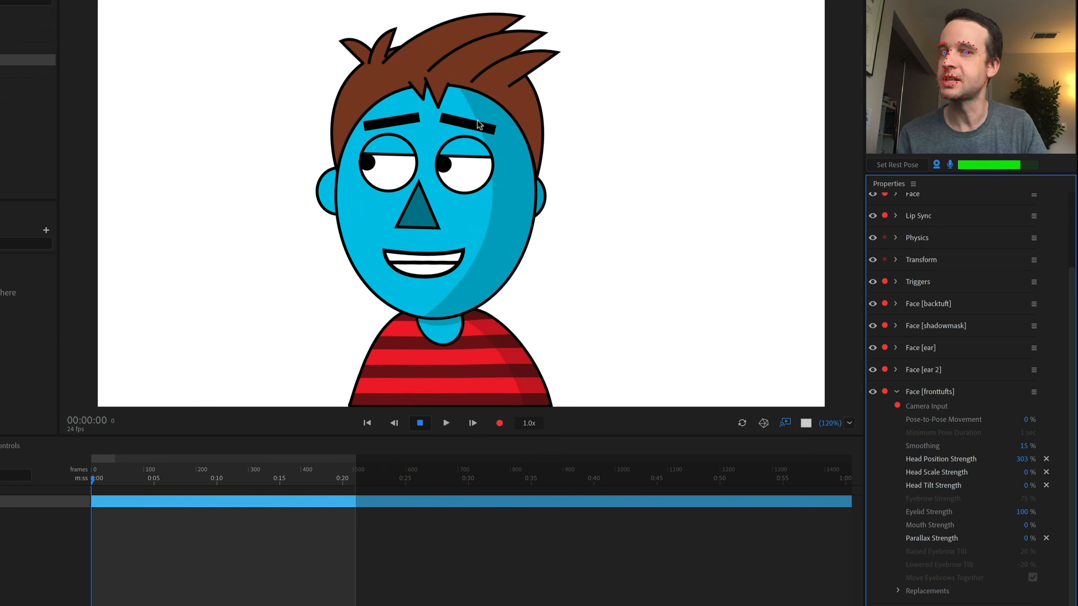
pyautogui.click(896, 392)
# Set Head Scale Strength, Head Tilt Strength and Parallax Strength to 0% in the Face [backtuft] behavior
pyautogui.click(896, 400)
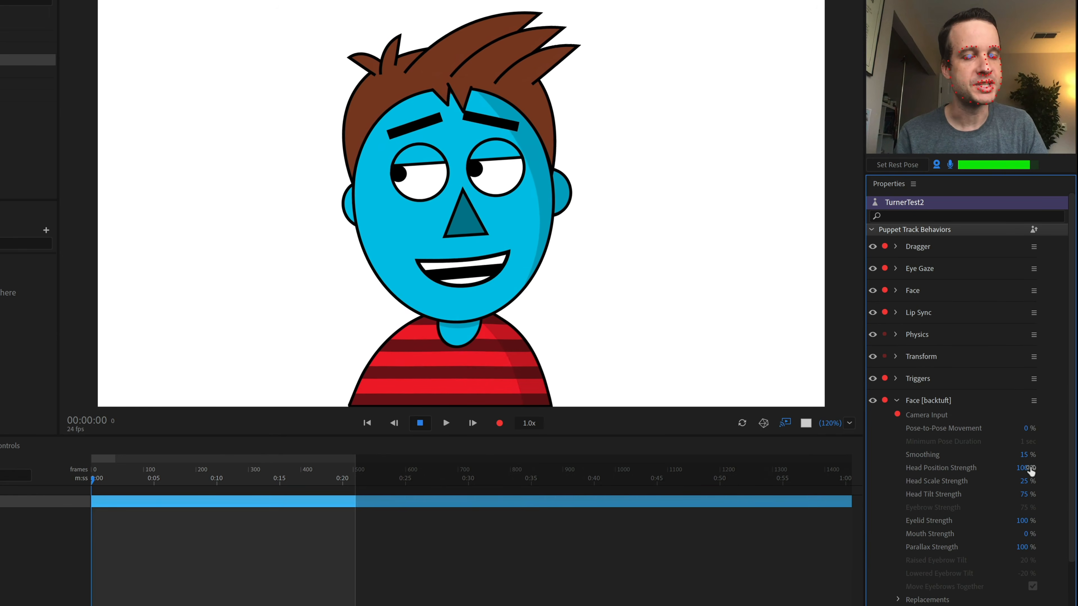
pyautogui.click(1024, 481)
pyautogui.write('0')
pyautogui.press('Return')
pyautogui.click(1021, 493)
pyautogui.write('0')
pyautogui.press('Return')
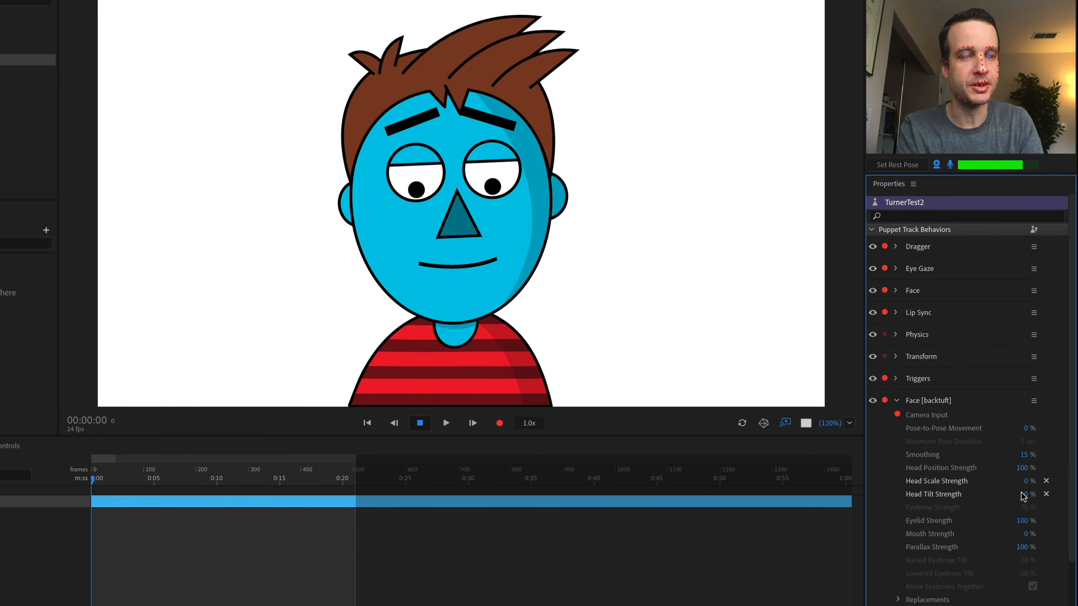
pyautogui.click(1020, 547)
pyautogui.write('0')
pyautogui.press('Return')
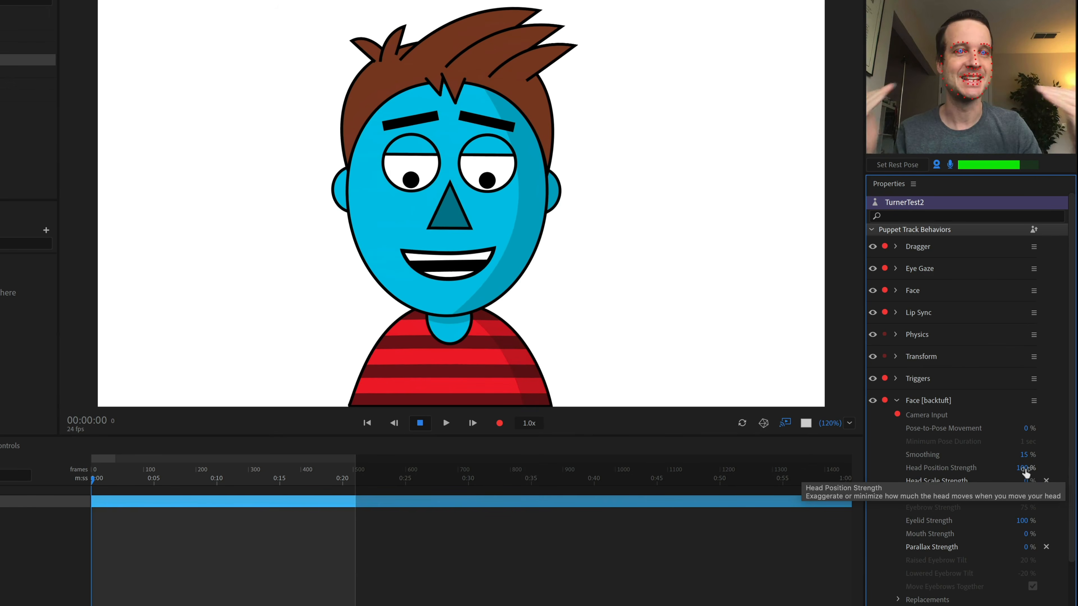
# Try a Head Position Strength of -100% in the Face [backtuft] behavior, and settle on -200%
pyautogui.click(1026, 469)
pyautogui.write('-100')
pyautogui.press('Return')
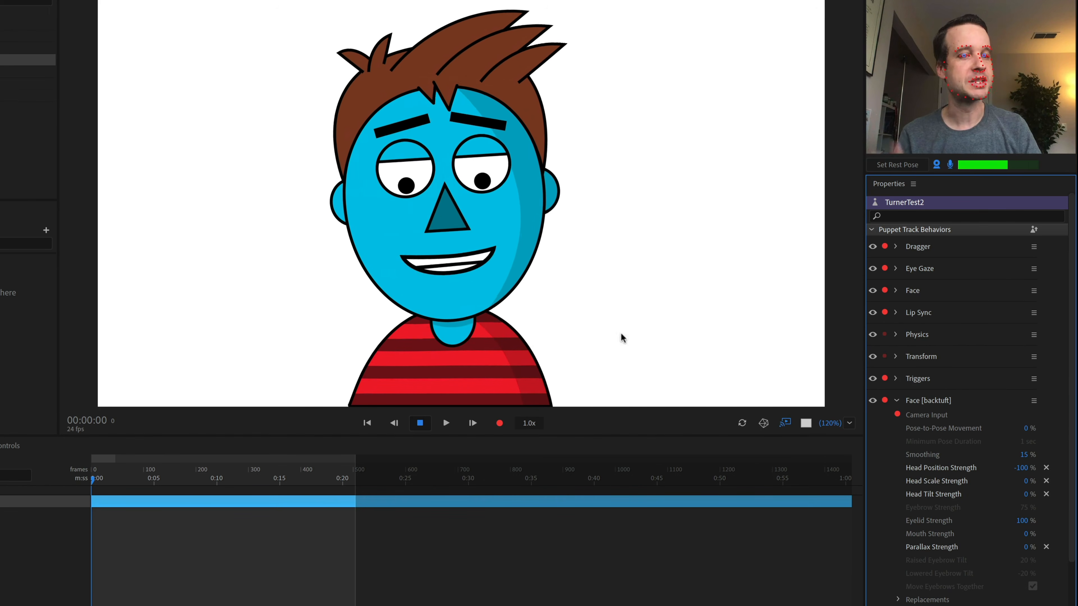
pyautogui.click(1028, 469)
pyautogui.write('-200')
pyautogui.press('Return')
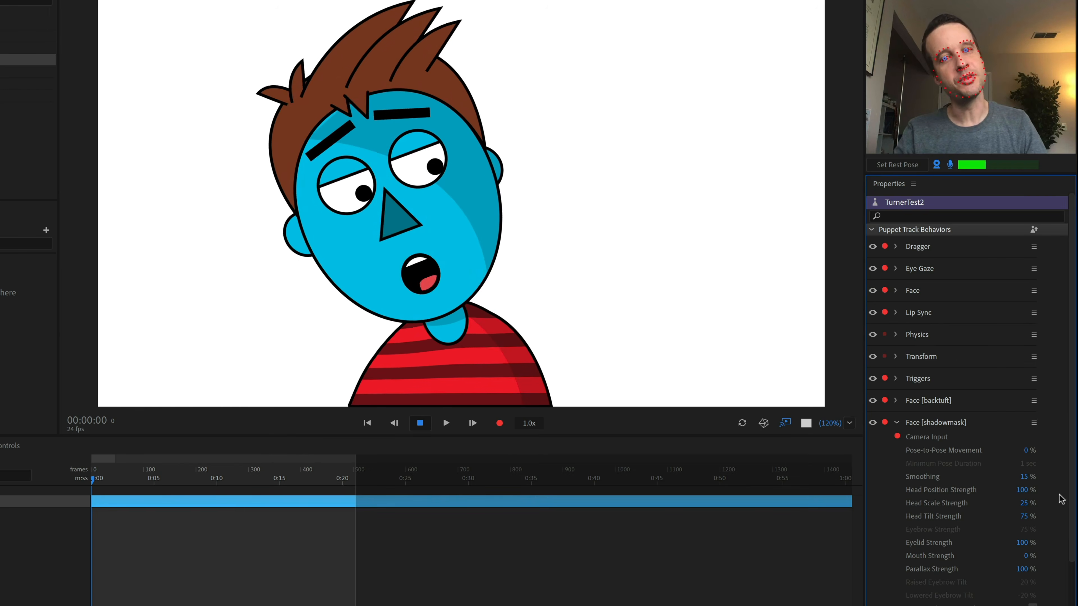
# Set Head Scale, Head Tilt and Parallax Strength to 0% in the Face [shadowmask] behavior, and adjust its Head Position Strength
pyautogui.click(1026, 505)
pyautogui.write('0')
pyautogui.click(1026, 516)
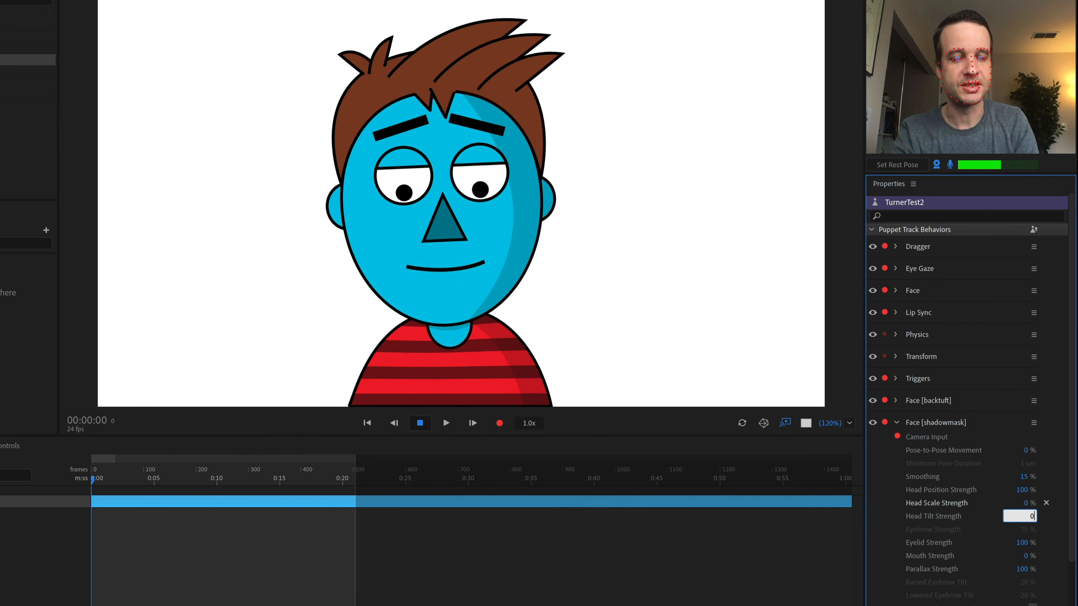
pyautogui.press('Return')
pyautogui.click(1023, 569)
pyautogui.write('0')
pyautogui.press('Return')
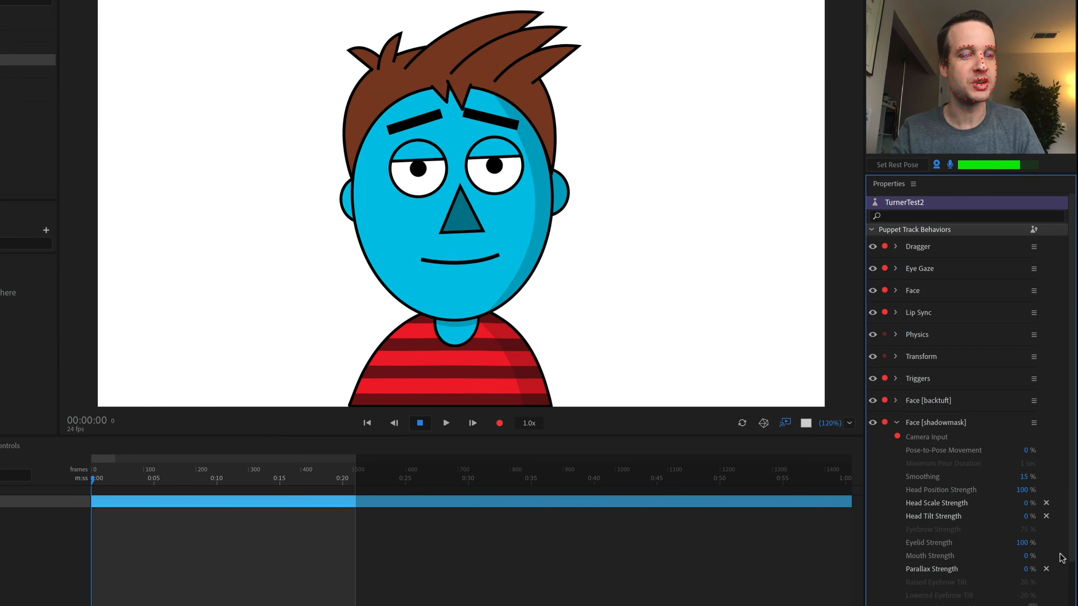
pyautogui.click(1028, 490)
pyautogui.press('Return')
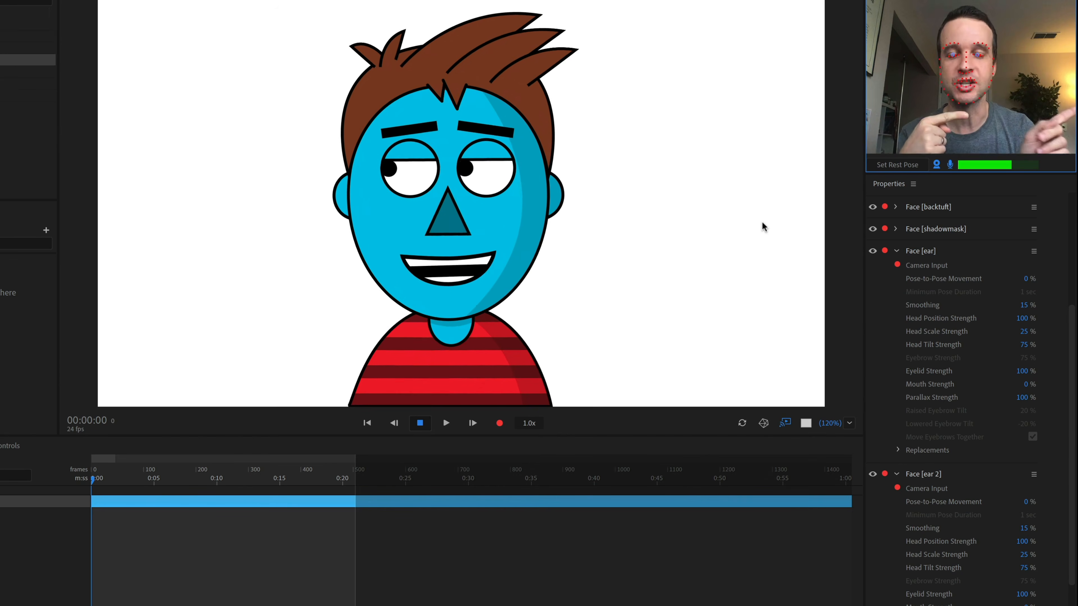
# Set Head Scale and Head Tilt Strength to 0% in Face [ear] and Face [ear 2], with Parallax Strength at 0% in Face [ear]
pyautogui.click(1030, 332)
pyautogui.write('0')
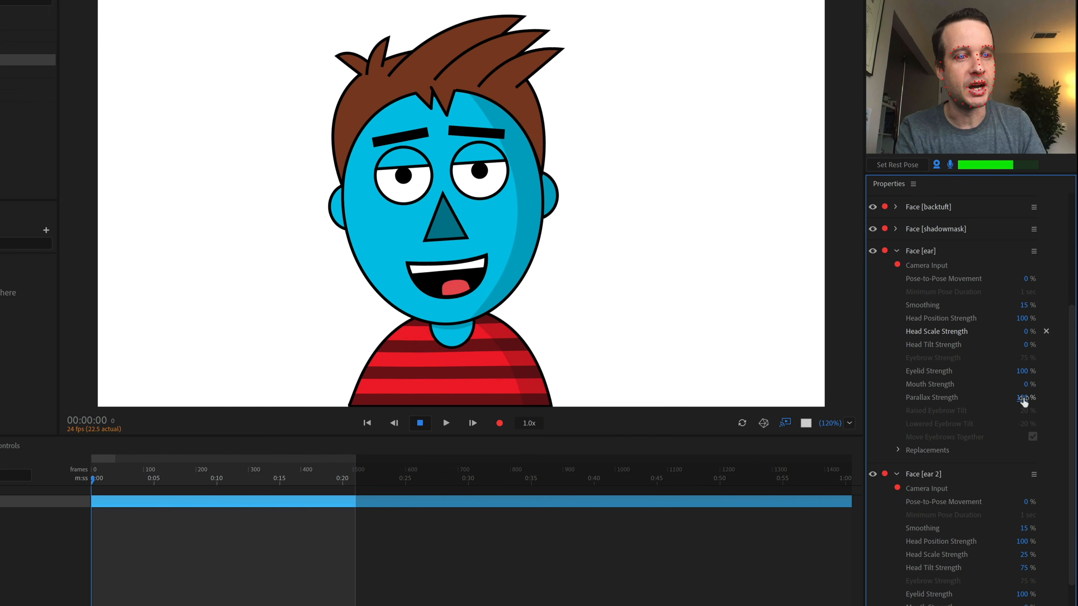
pyautogui.click(1024, 554)
pyautogui.write('0')
pyautogui.click(1025, 569)
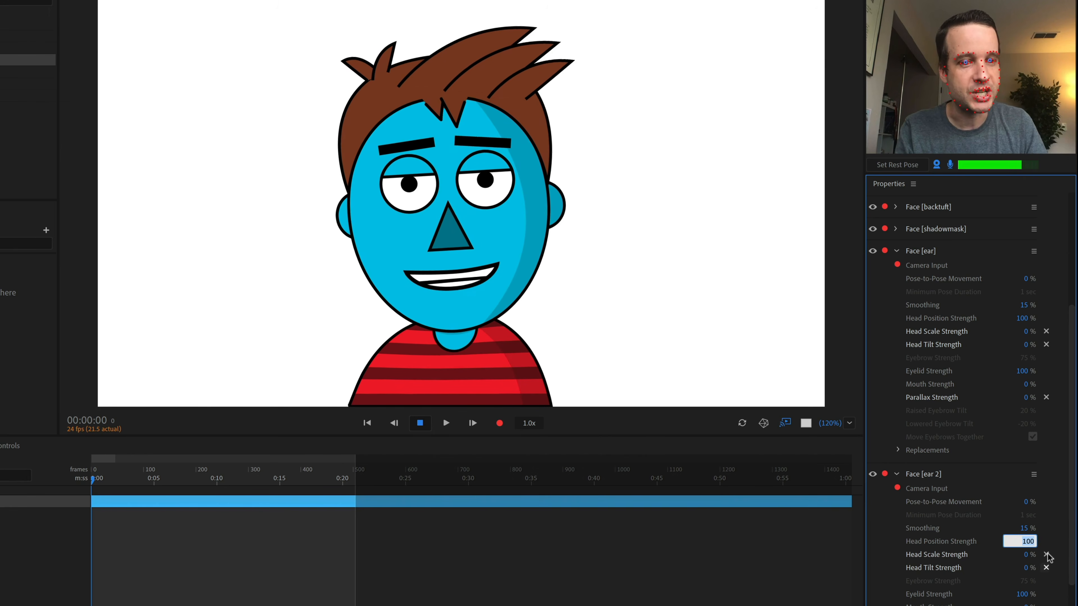
# Set Head Position Strength to -300% in both the Face [ear 2] and Face [ear] behaviors
pyautogui.click(1052, 537)
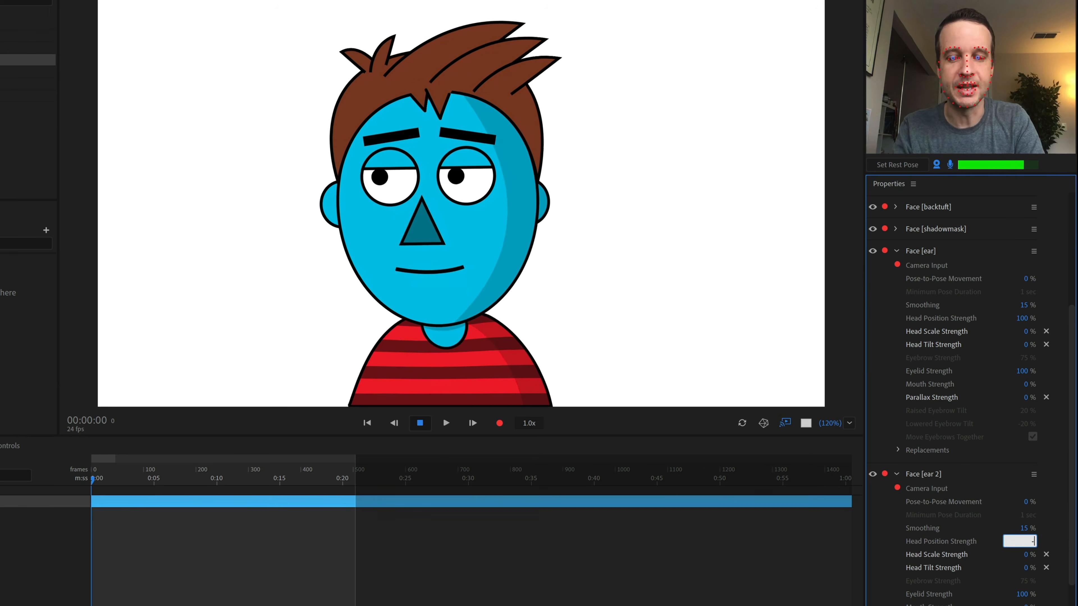
pyautogui.press('Return')
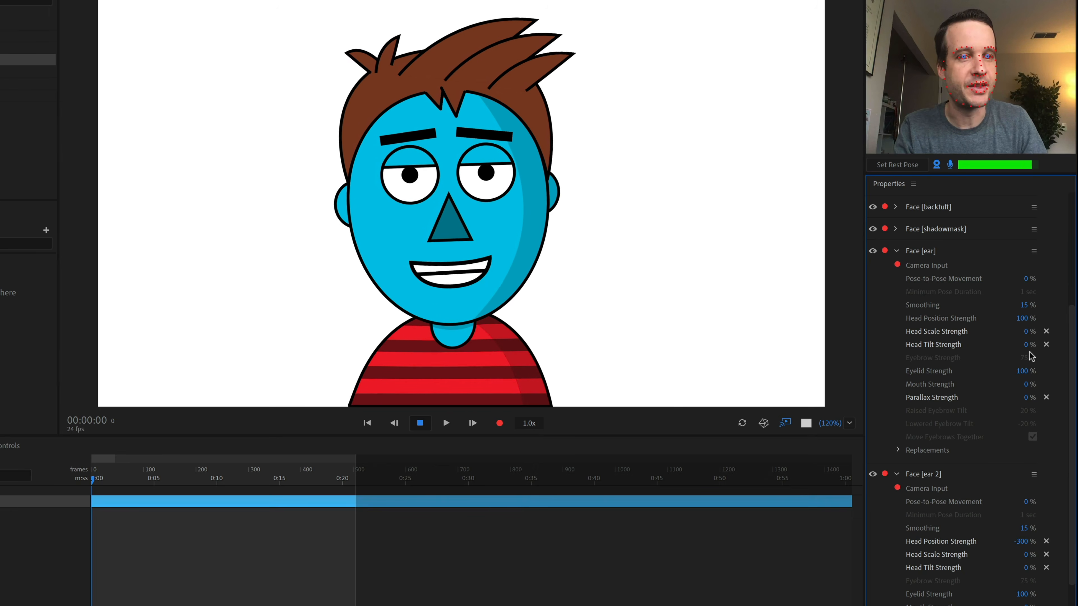
pyautogui.click(1022, 318)
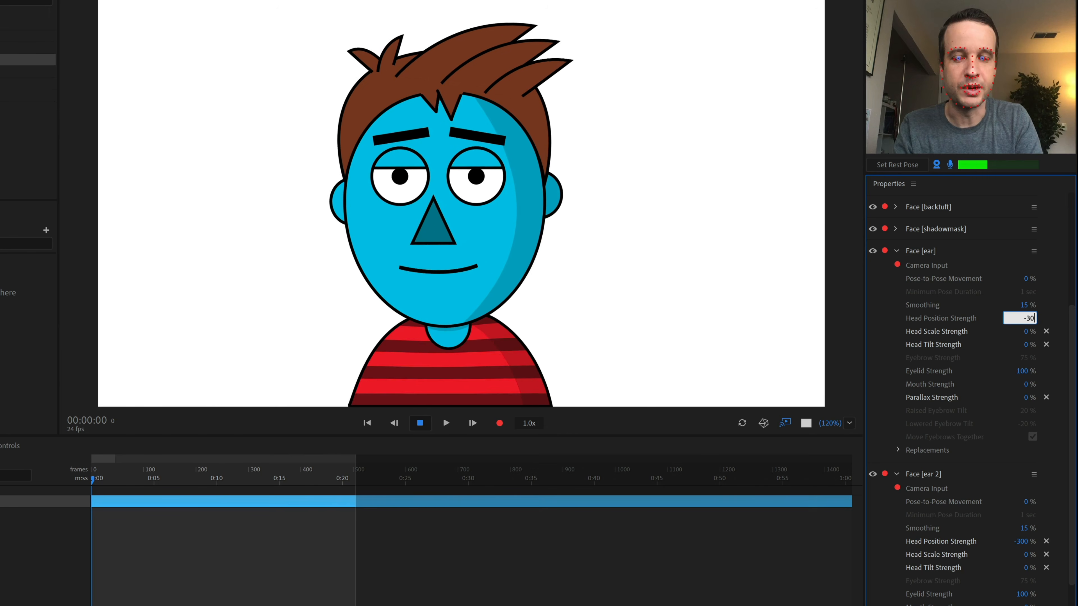
pyautogui.press('Return')
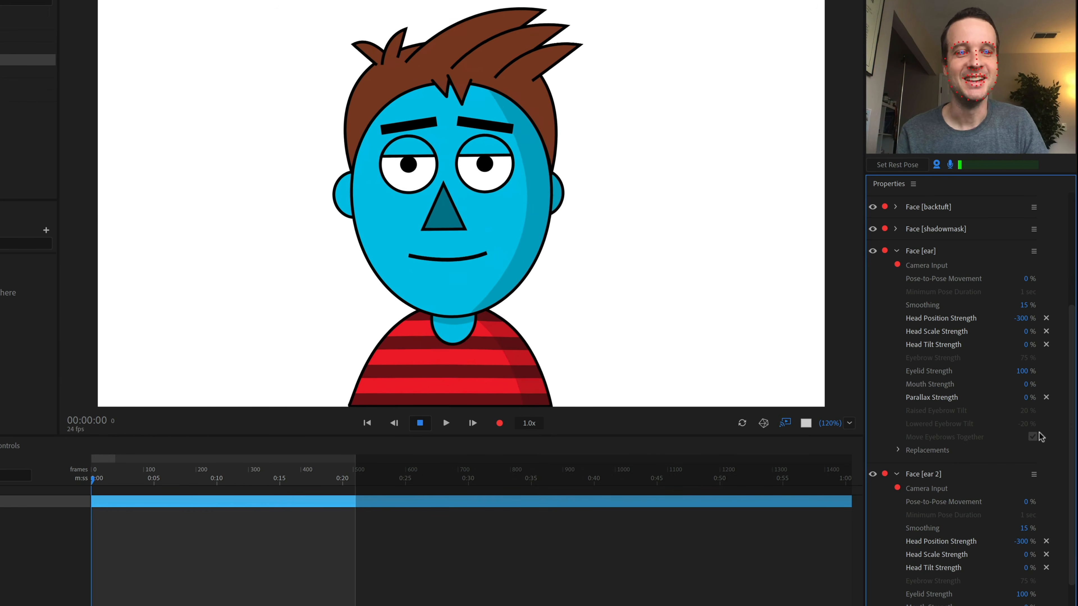
# Set Head Position Strength to -150% in the Face [ear] behavior, and open the same parameter of Face [ear 2] for editing
pyautogui.click(1023, 318)
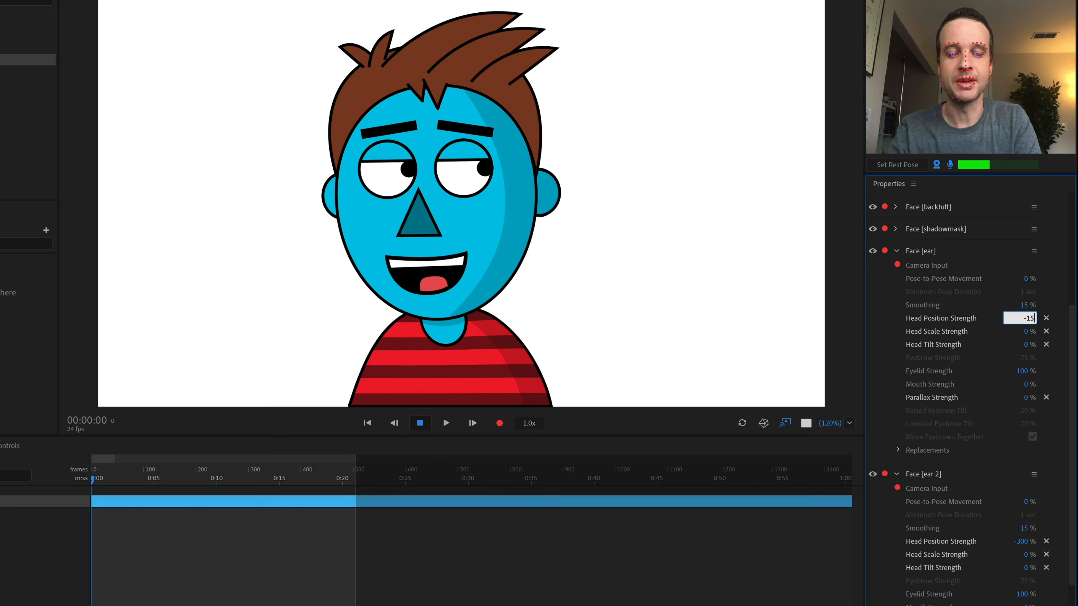
pyautogui.write('-150')
pyautogui.press('Return')
pyautogui.click(1023, 540)
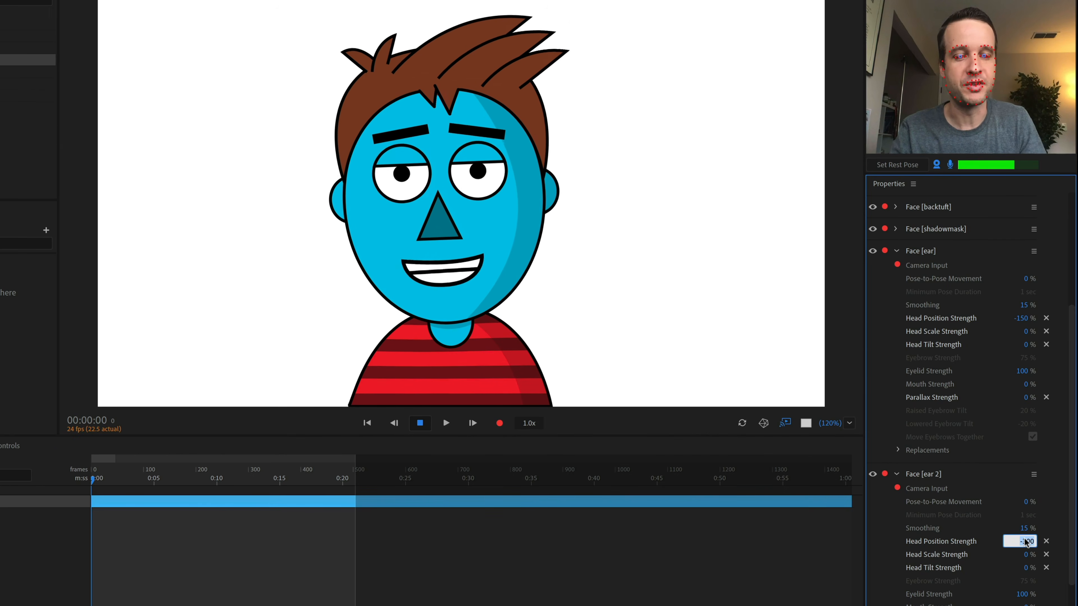